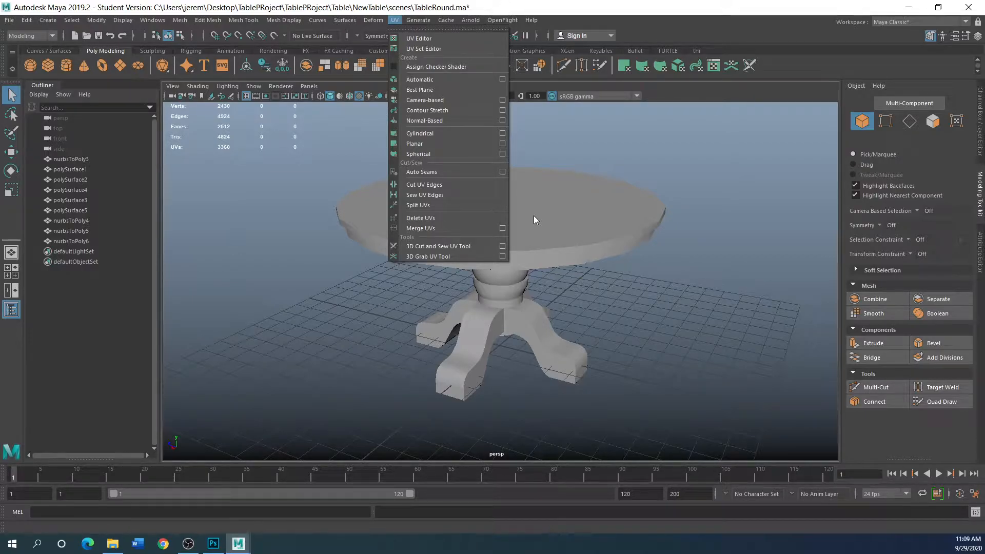
Select the table's legs, top and pedestal pieces one after another to examine which parts are separate meshes
left_click(477, 349)
left_click(478, 354)
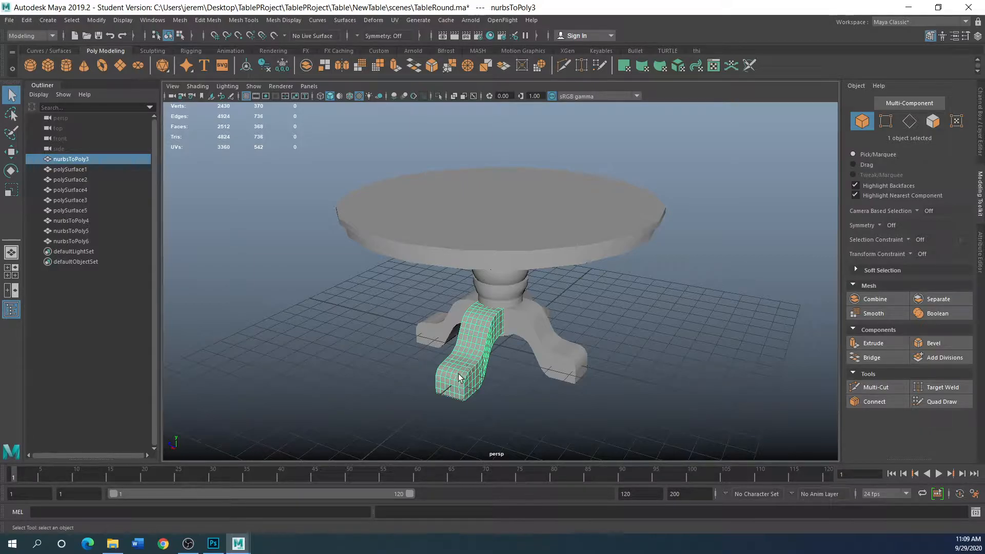
scroll(460, 372, "up", 2)
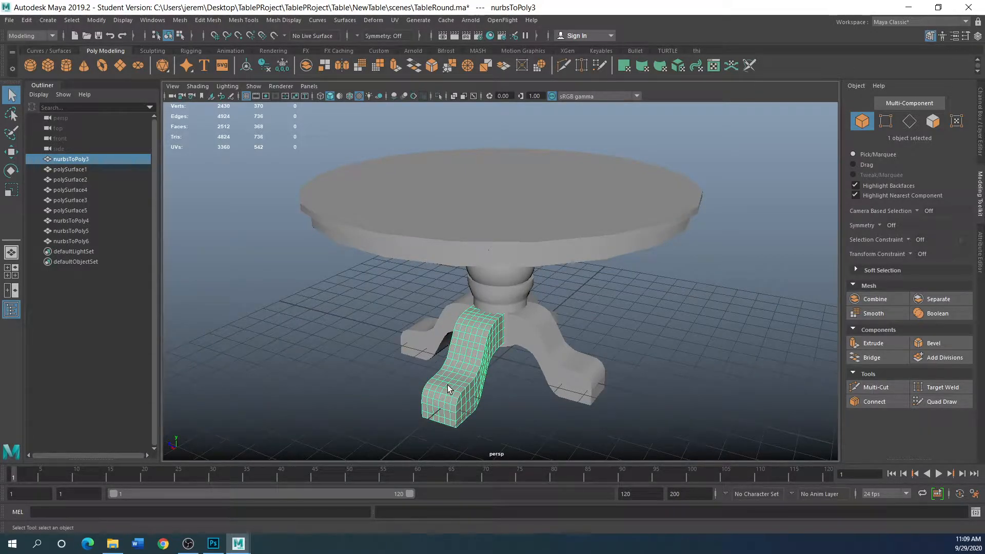
left_click(426, 333)
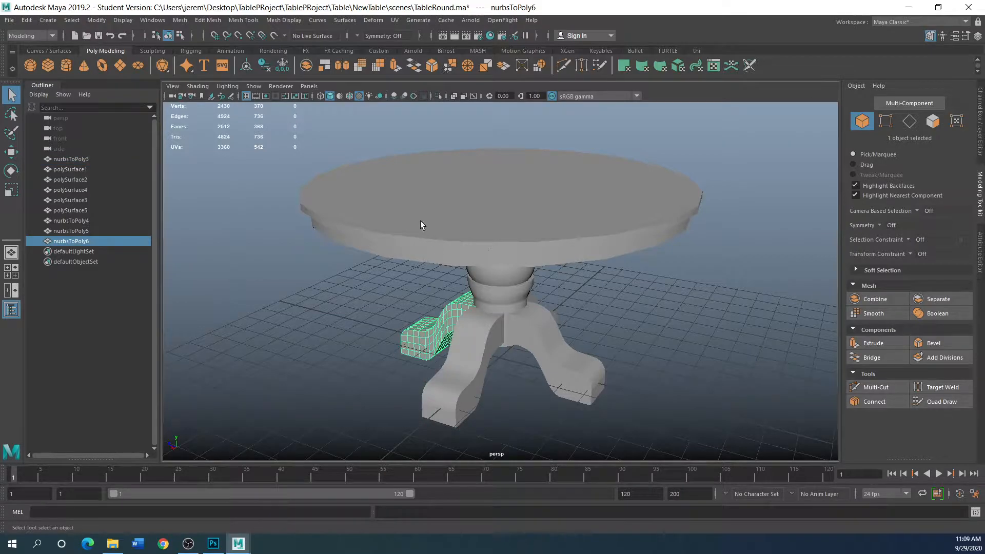
left_click(420, 220)
left_click(498, 274)
left_click(491, 304)
left_click(485, 322)
left_click(531, 327)
left_click(434, 341)
left_click_drag(349, 366, 574, 247, "alt")
left_click_drag(582, 7, 437, 88)
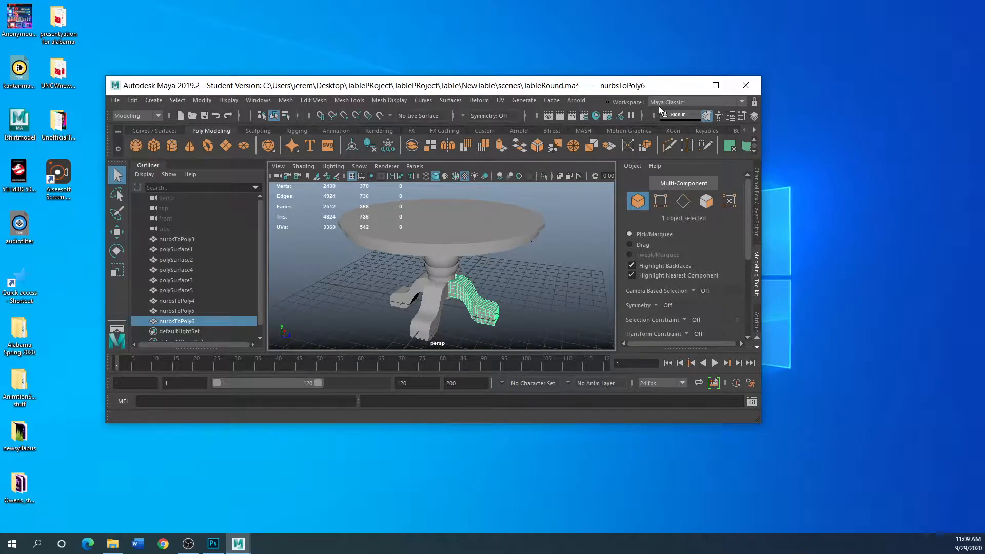
left_click(706, 90)
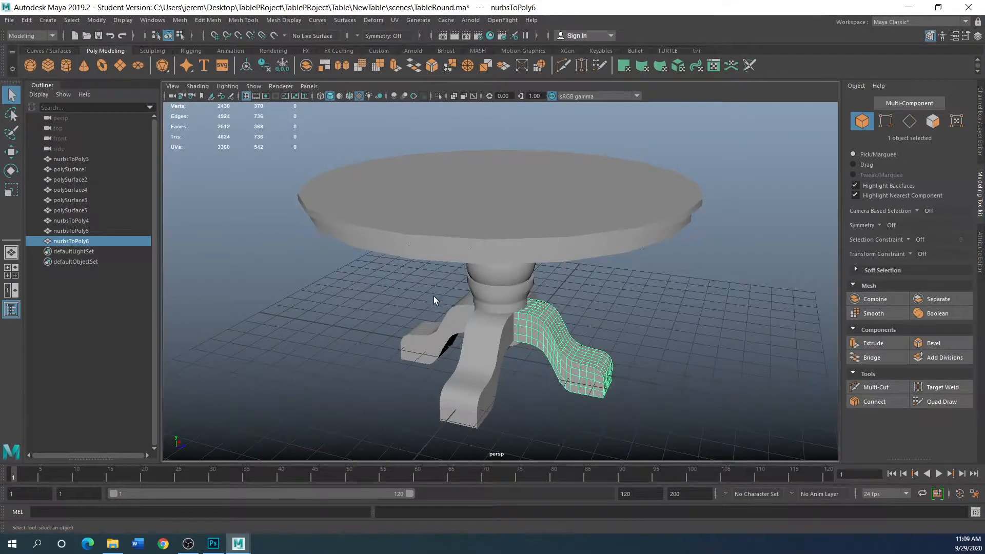
scroll(435, 306, "up", 2)
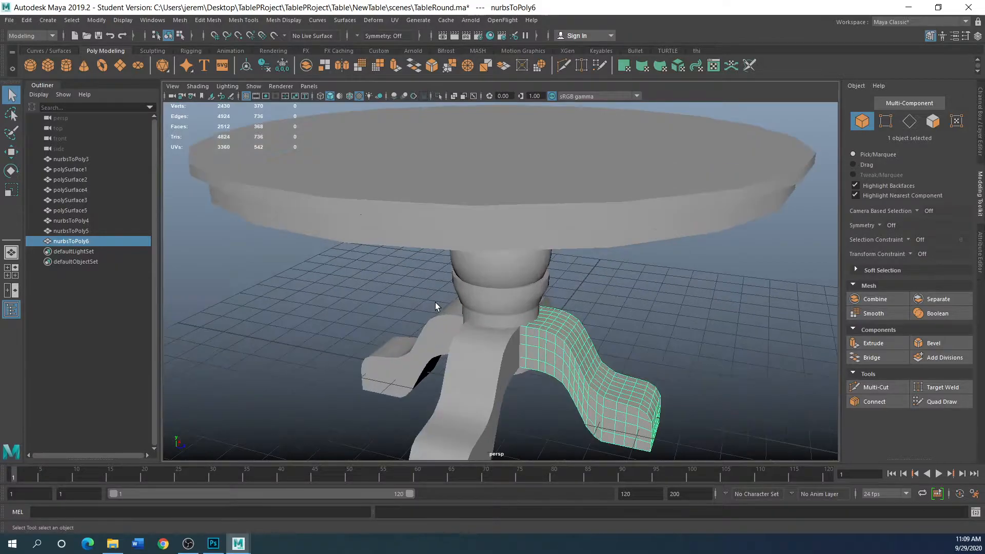
left_click_drag(435, 306, 411, 292, "alt")
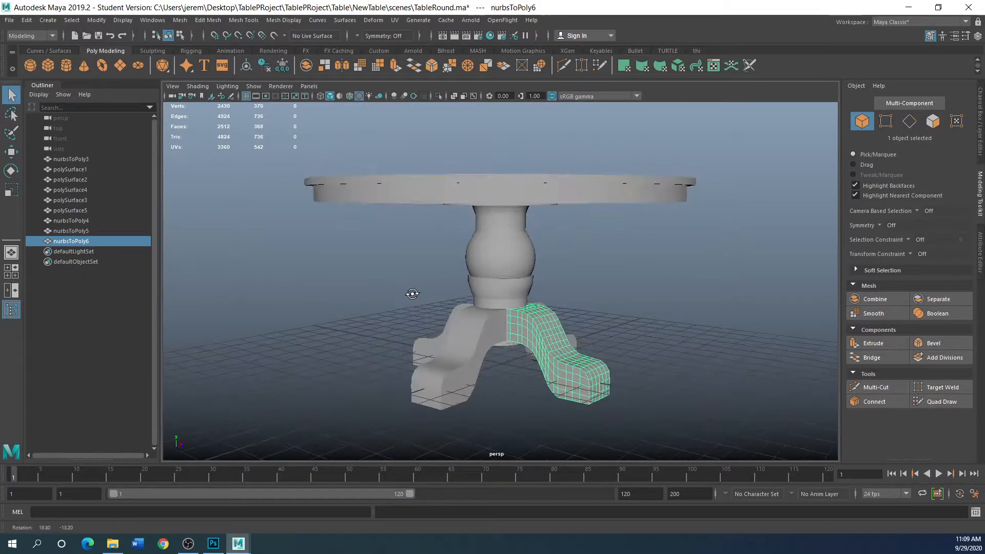
Inspect the underside of the table by selecting the mounting disc, each pedestal section and a leg
left_click(431, 197)
left_click(464, 204)
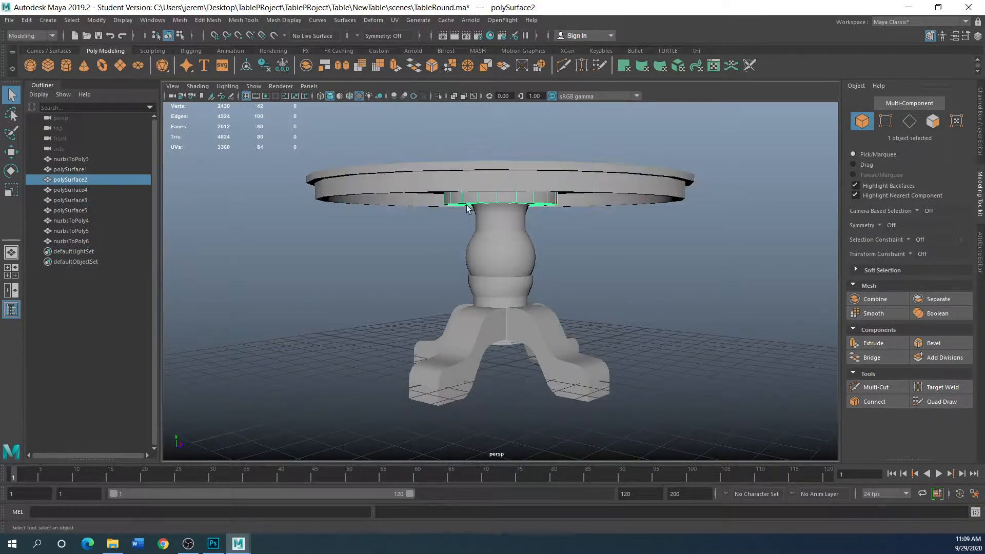
left_click(491, 216)
left_click(500, 259)
left_click(505, 289)
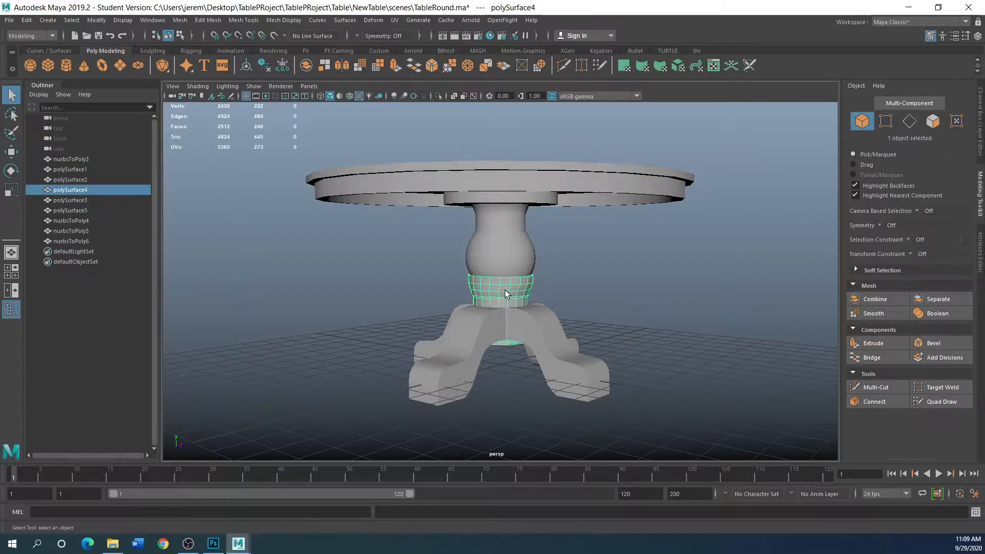
left_click(531, 318)
left_click_drag(531, 318, 479, 232, "alt")
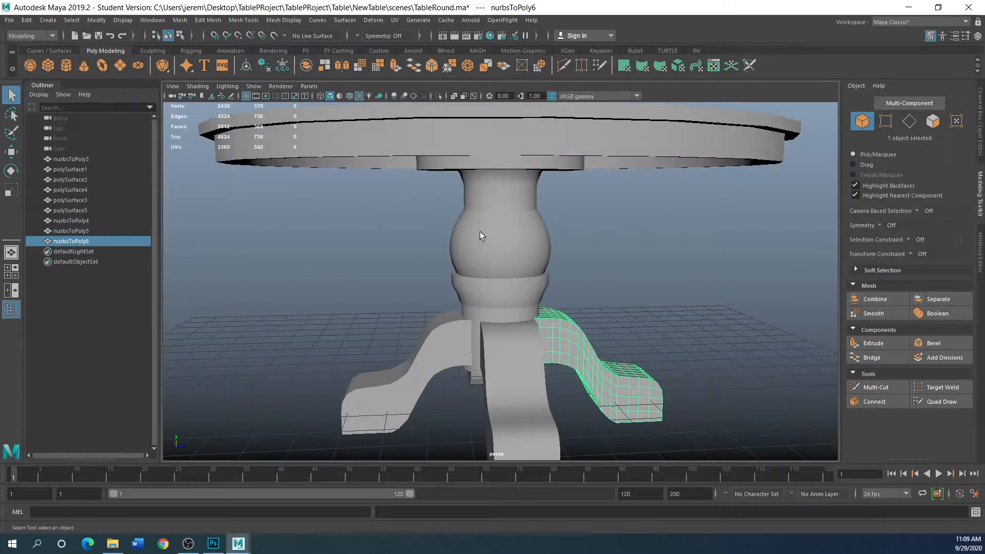
Examine the pedestal's bulb, neck and lower collar as individual meshes, ending with the bulb selected
left_click(467, 261)
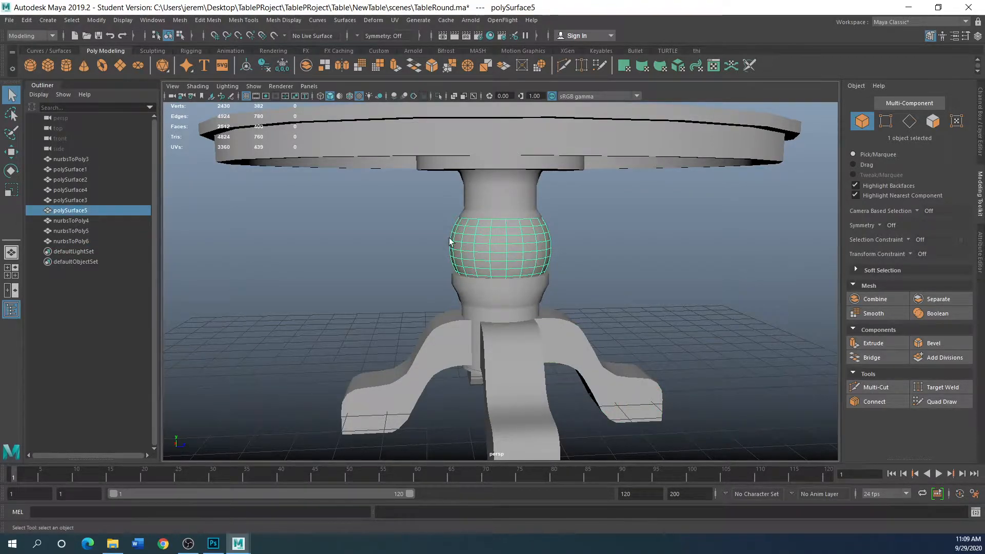
left_click(509, 196)
left_click(505, 302)
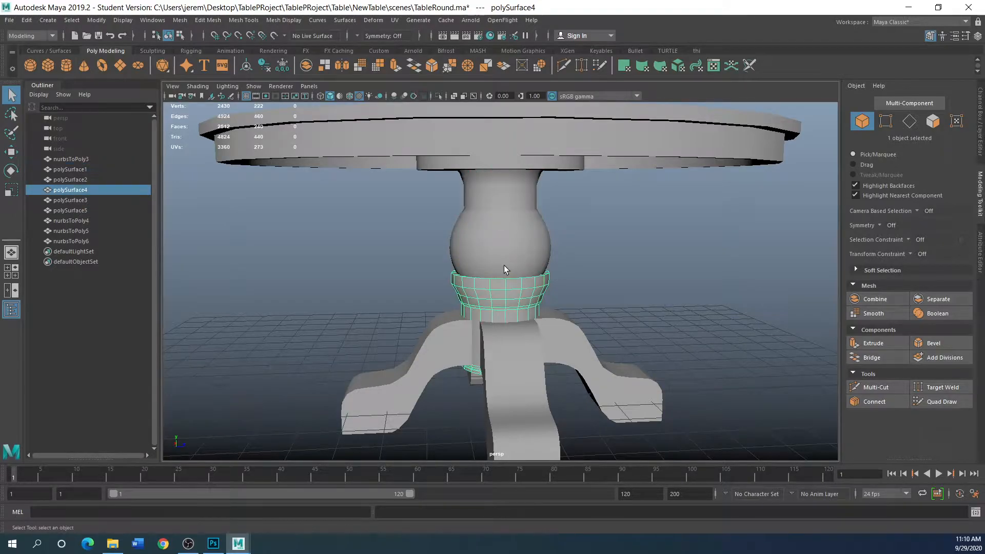
left_click(504, 266)
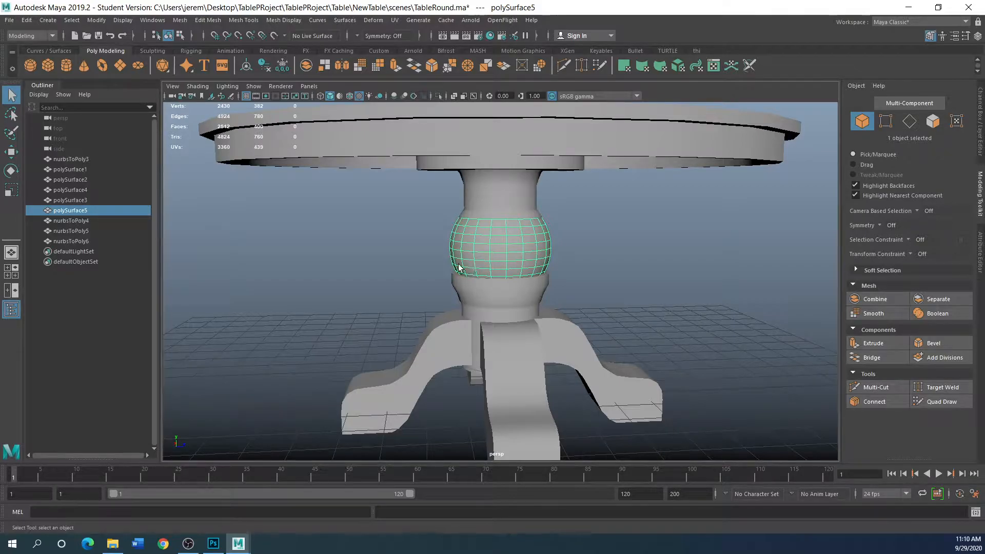
left_click_drag(419, 281, 438, 270, "alt")
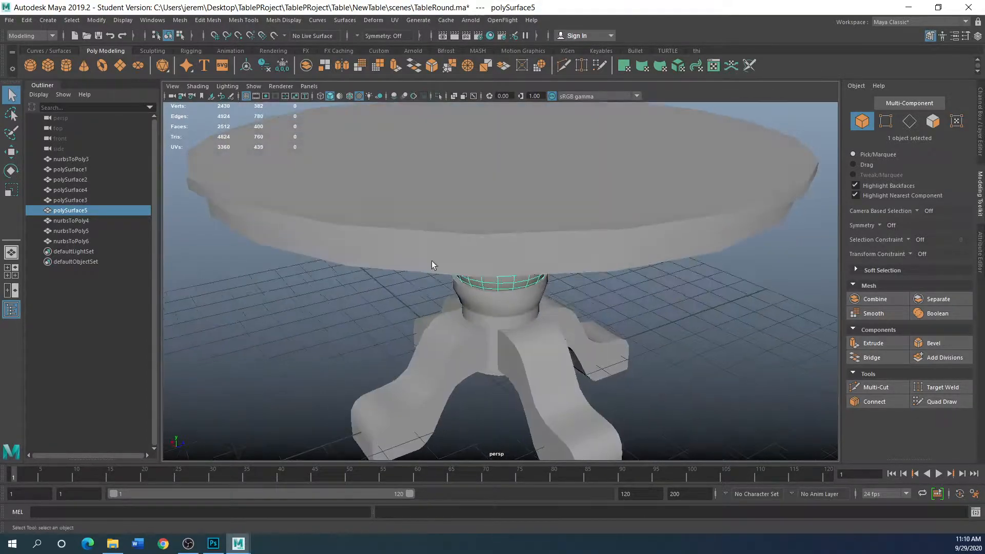
Switch to File Explorer and open the sourceimages folder inside Table/NewTable, widening the window to show its files
left_click_drag(560, 7, 503, 157)
left_click_drag(0, 69, 338, 72)
double_click(393, 192)
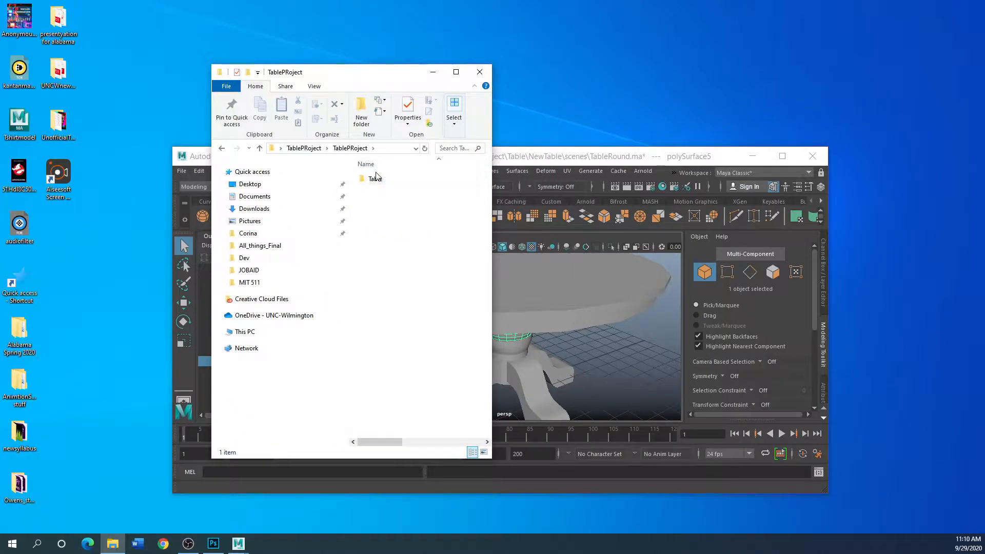
double_click(375, 178)
double_click(377, 177)
double_click(378, 234)
left_click(260, 149)
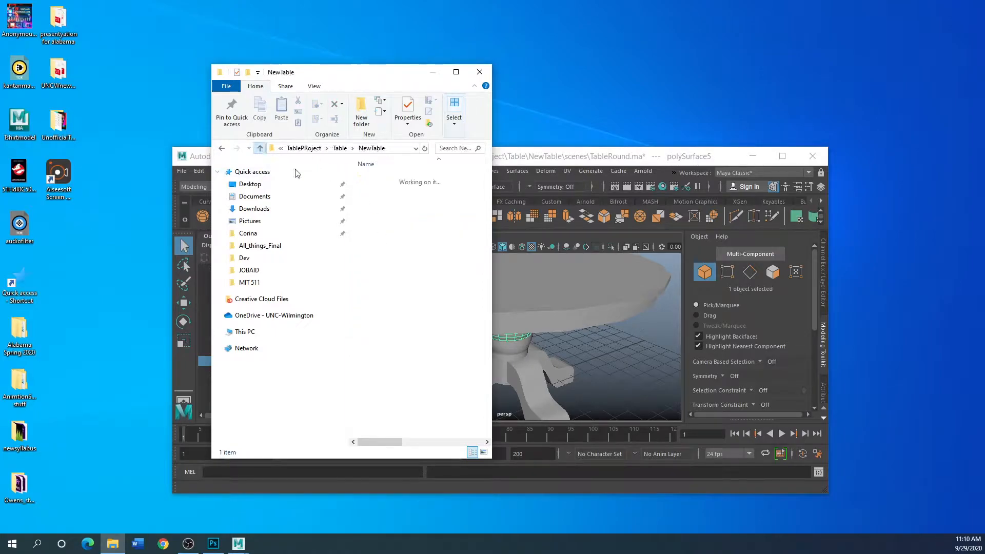
double_click(384, 307)
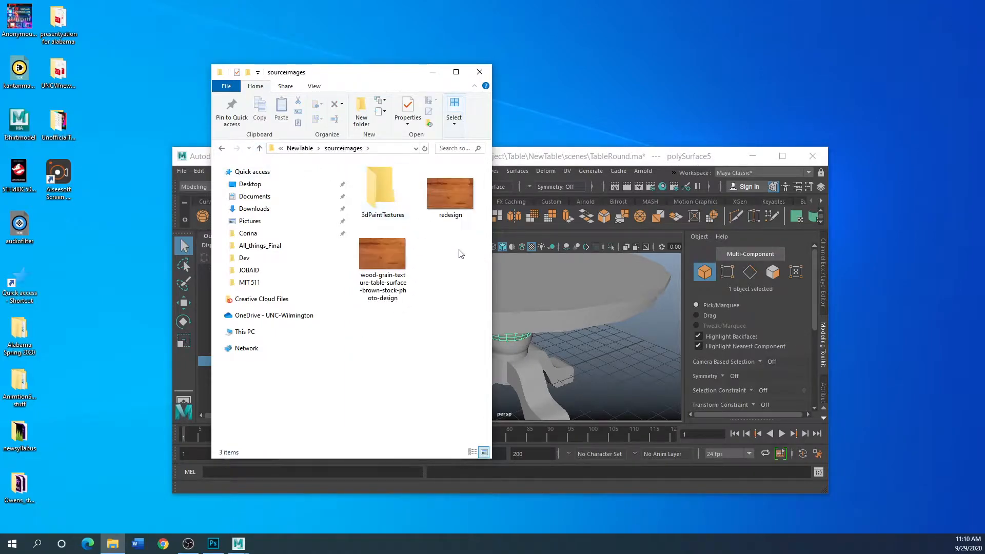
left_click_drag(491, 260, 725, 260)
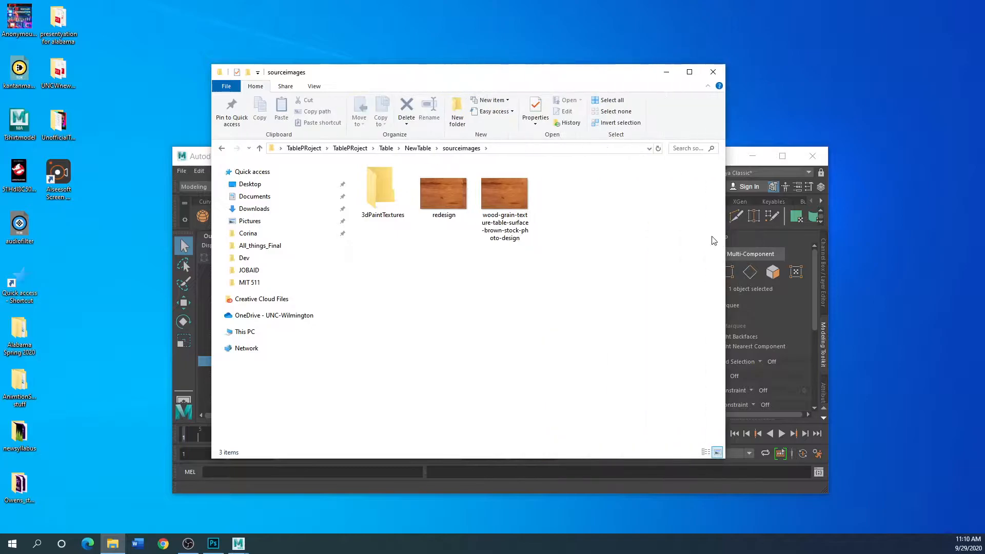
View the wood-grain-texture-table-surface-brown-stock-photo-design image and check its pixel dimensions in the file properties
double_click(503, 202)
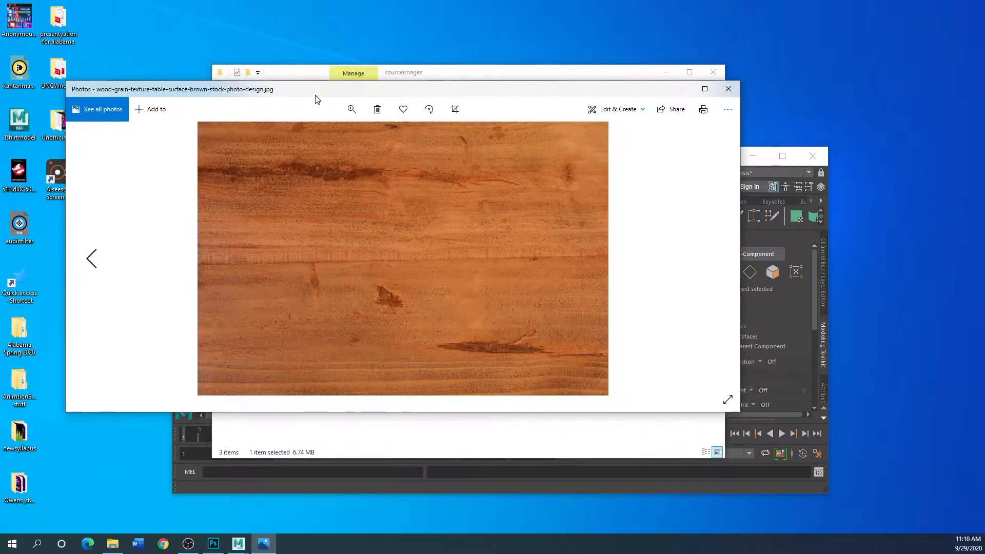
left_click(751, 106)
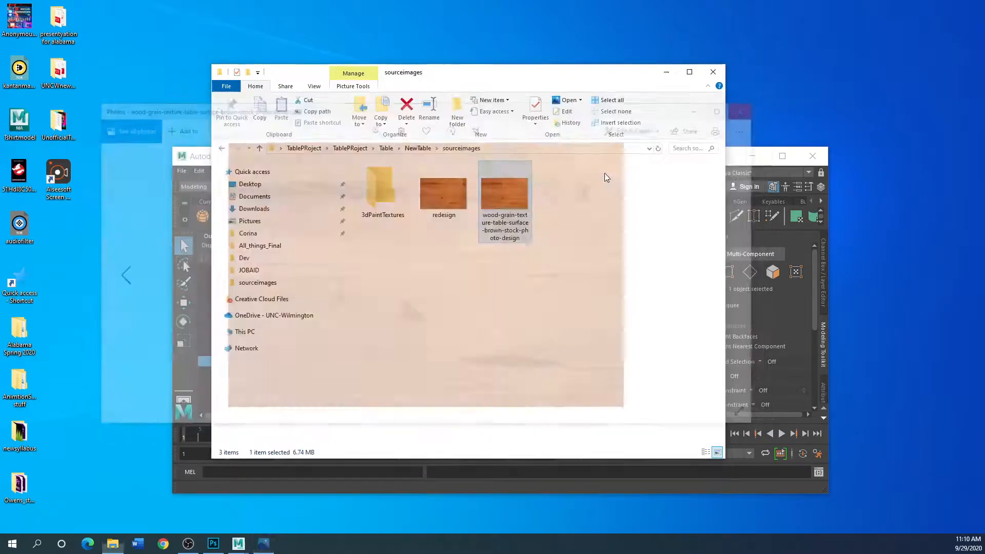
right_click(519, 211)
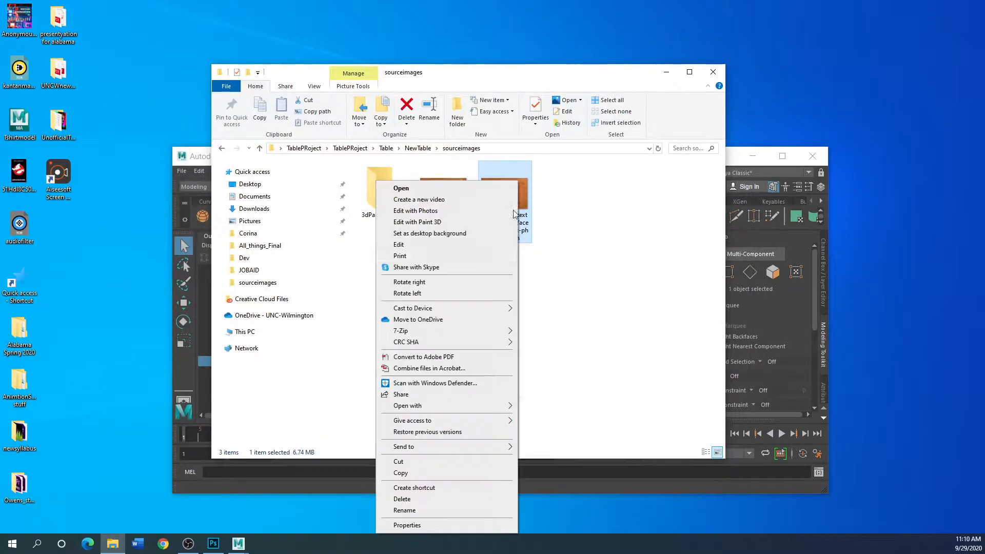
left_click(410, 527)
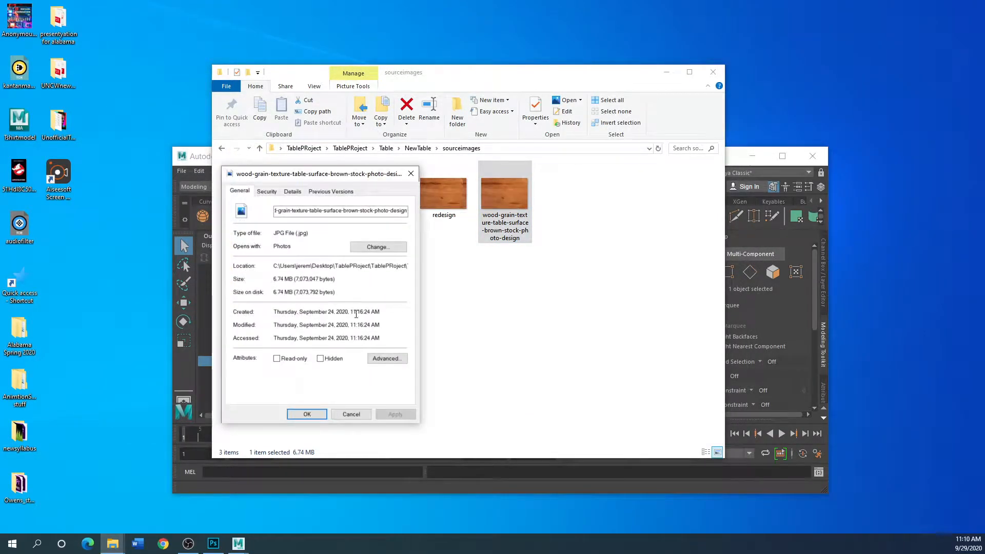
left_click(293, 191)
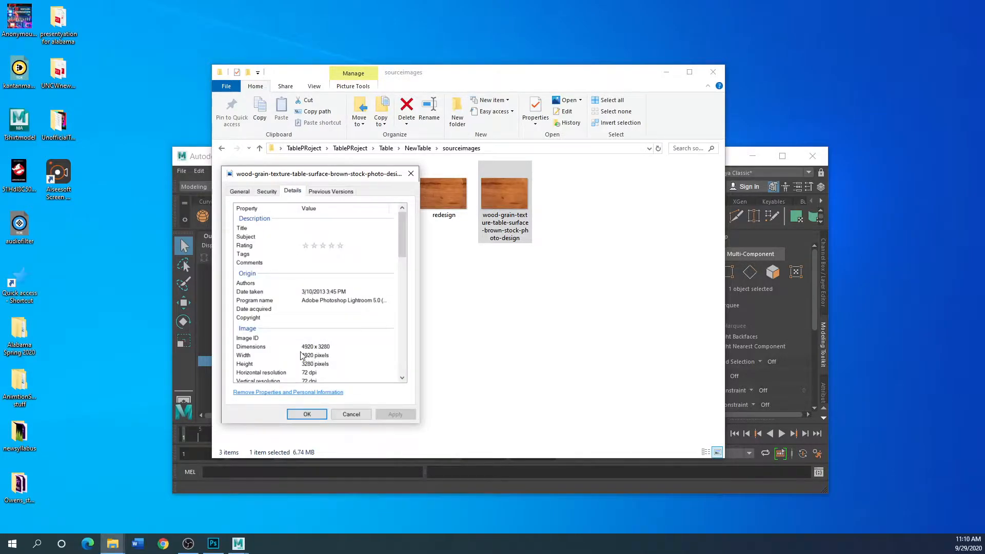
left_click(411, 173)
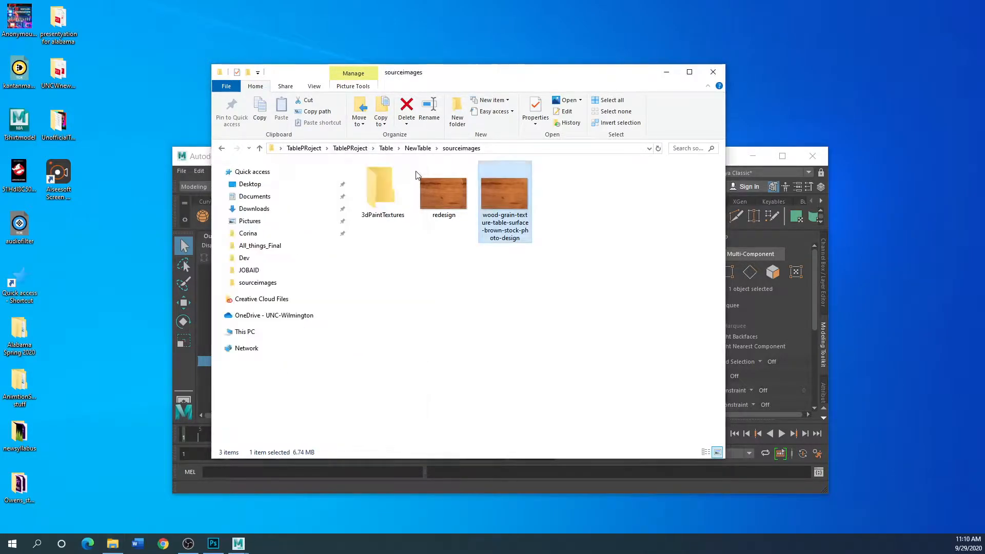
View the wood-grain texture photo once more, close it and return to the maximized Maya window
double_click(507, 190)
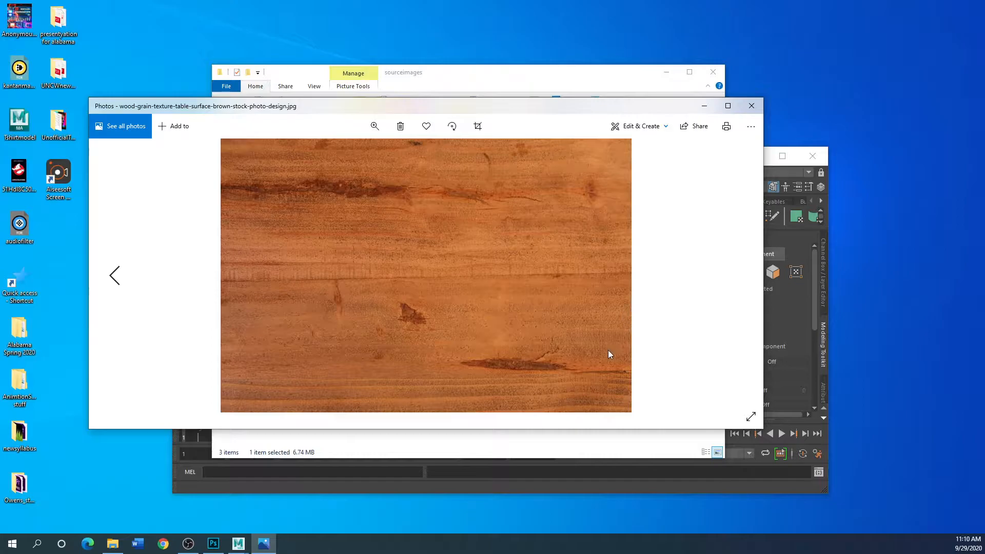
left_click_drag(525, 101, 466, 141)
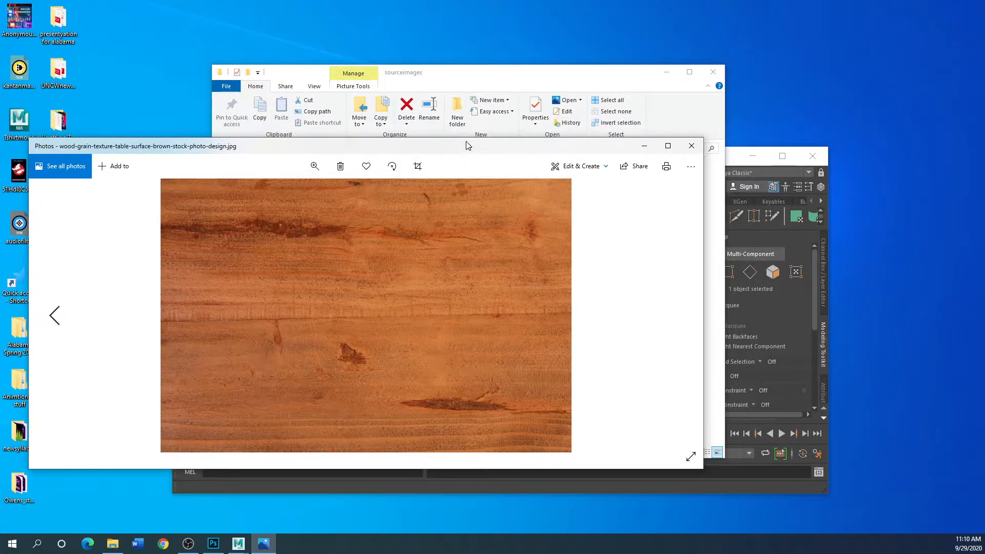
left_click(690, 146)
left_click(666, 72)
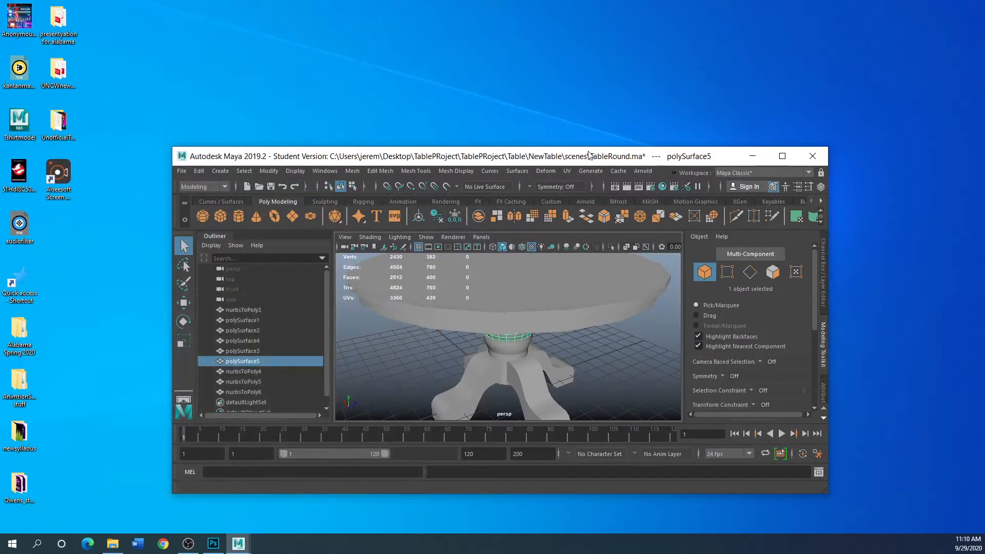
left_click_drag(702, 156, 674, 124)
left_click(745, 129)
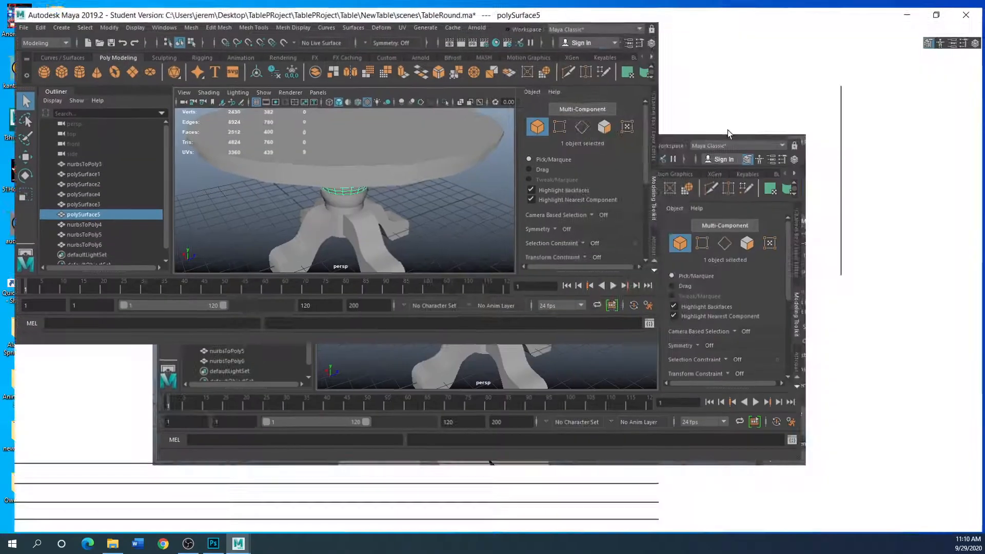
Select all of the table's meshes and assign them a new Lambert material, showing its attributes
left_click_drag(464, 306, 430, 308, "alt")
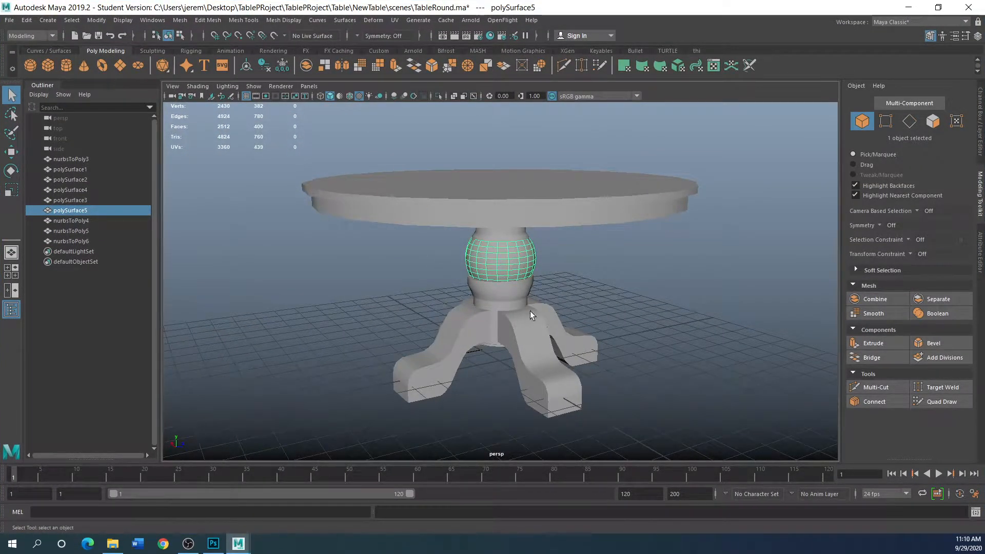
left_click(397, 299)
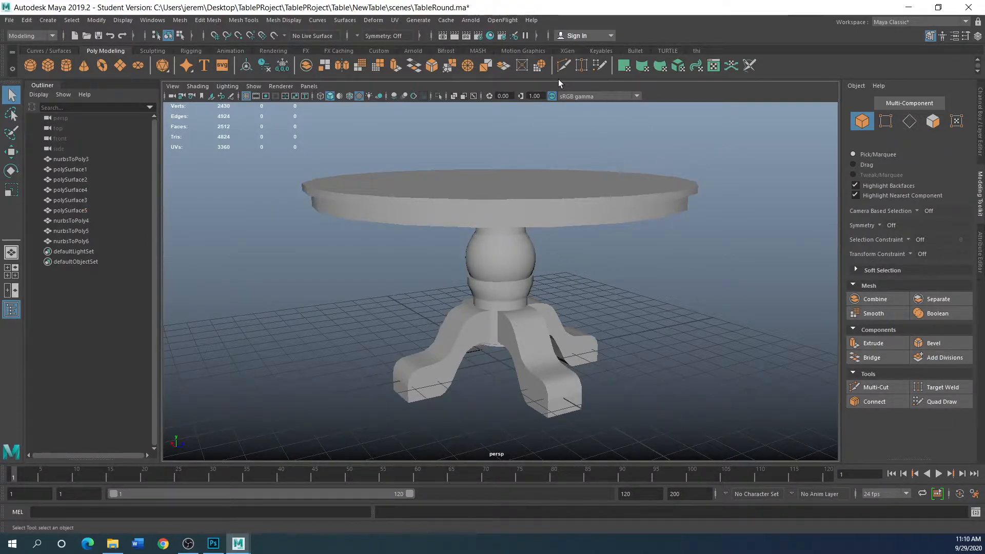
left_click_drag(732, 181, 262, 437)
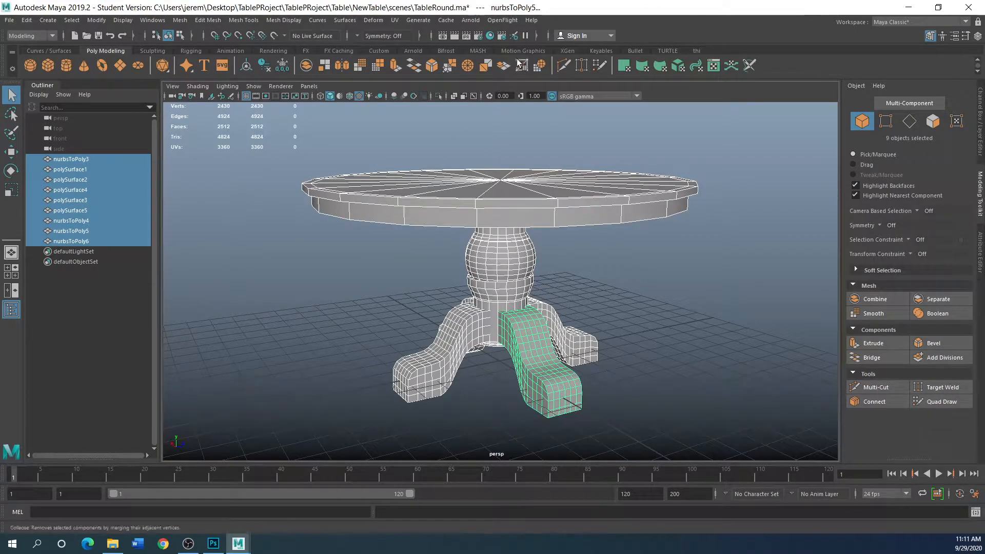
right_click(455, 192)
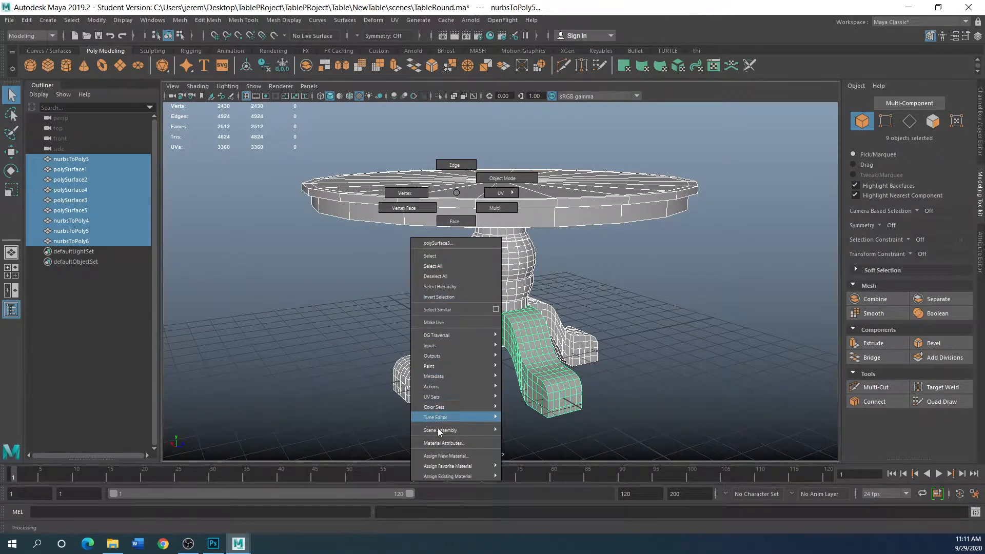
left_click(439, 458)
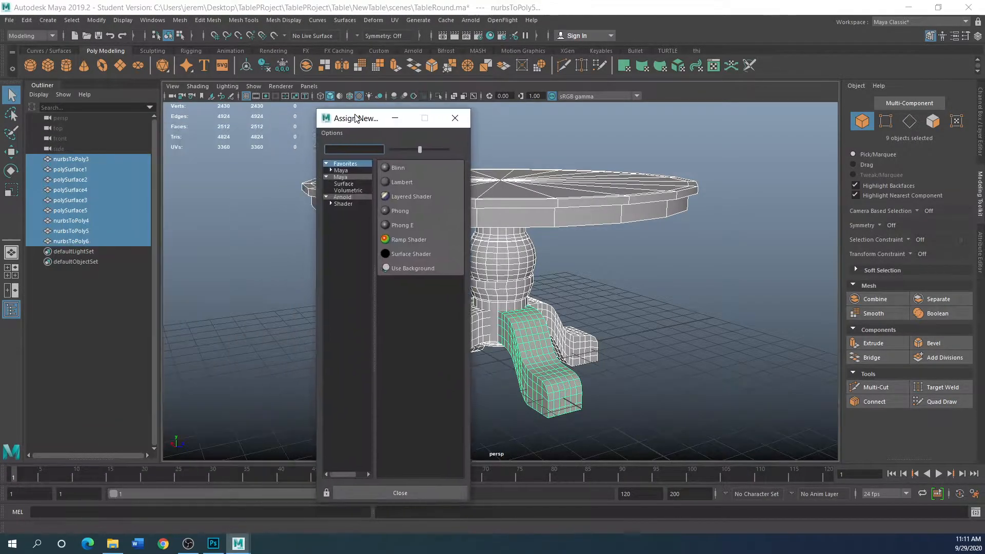
left_click(404, 183)
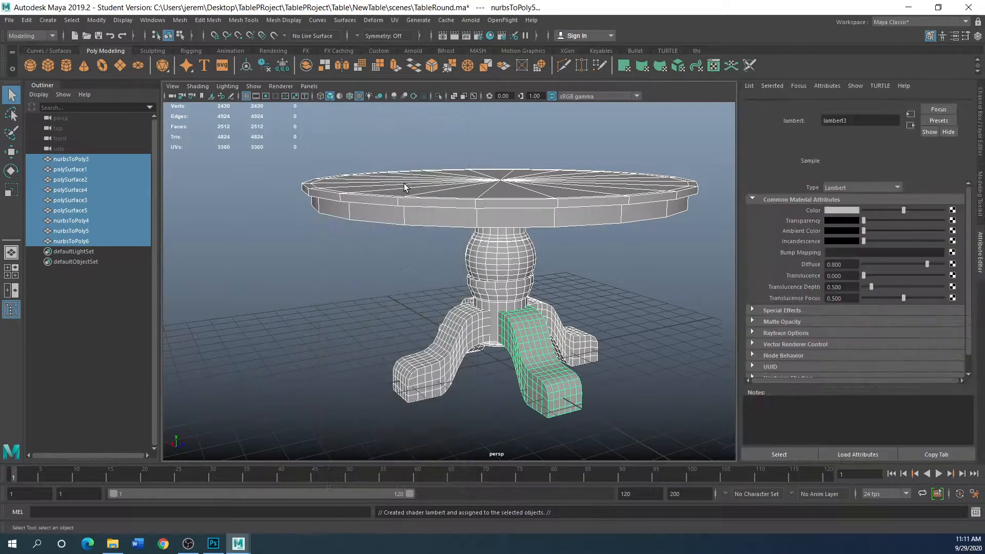
left_click(881, 103)
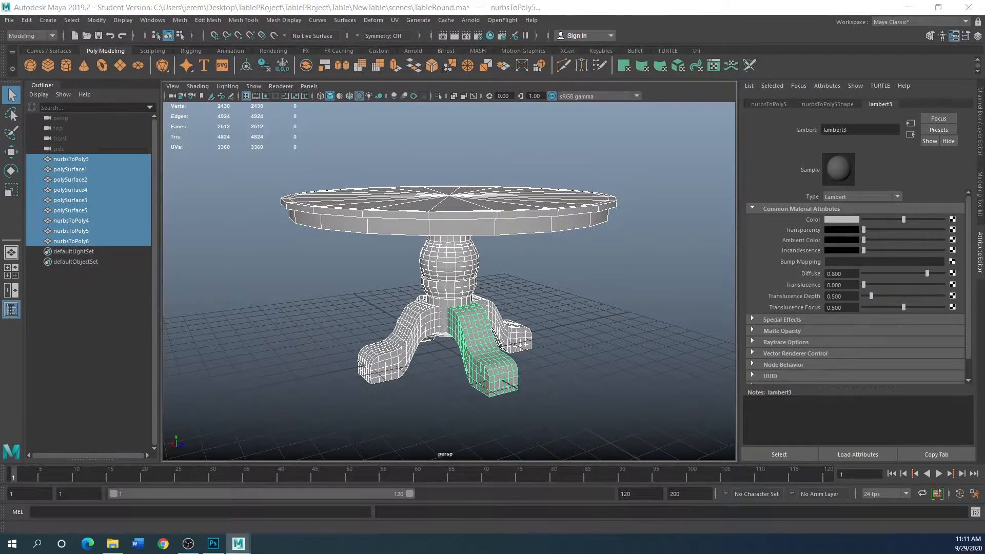
Map a Checker texture to the new Lambert material's color so the pattern covers the whole table
left_click_drag(0, 126, 371, 115)
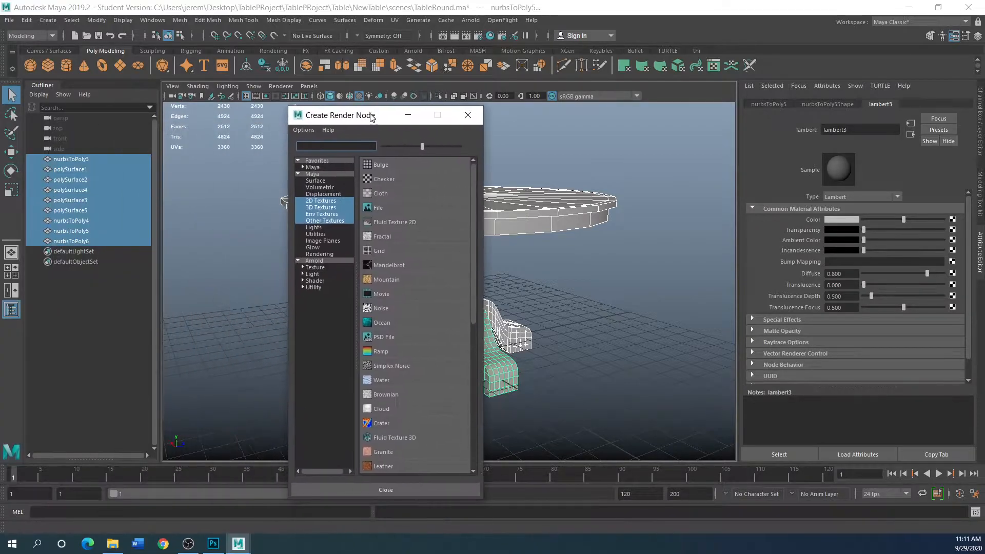
left_click(375, 180)
mouse_move(523, 282)
left_mouse_down("alt")
mouse_move(554, 321)
mouse_move(519, 295)
mouse_move(551, 272)
mouse_move(532, 290)
left_mouse_up("alt")
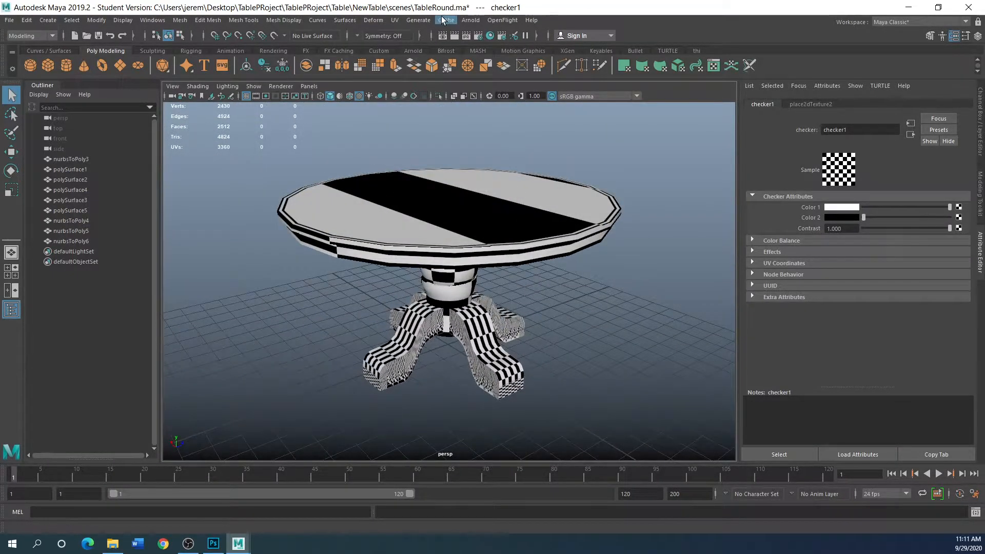
left_click_drag(543, 286, 493, 279, "alt")
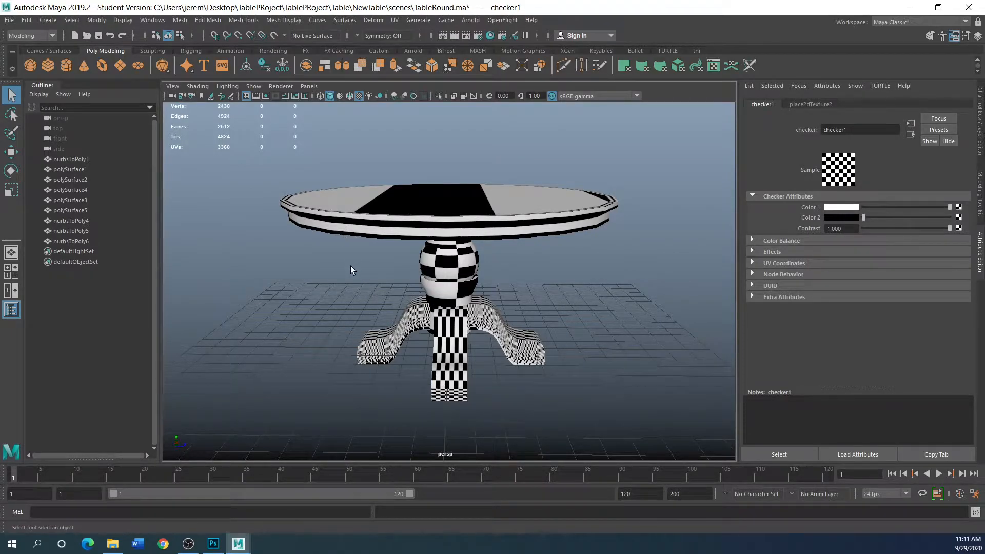
Apply a spherical UV projection to the rounded bulb in the middle of the table's pedestal
left_click_drag(350, 266, 370, 258, "alt")
left_click(444, 259)
scroll(446, 257, "up", 5)
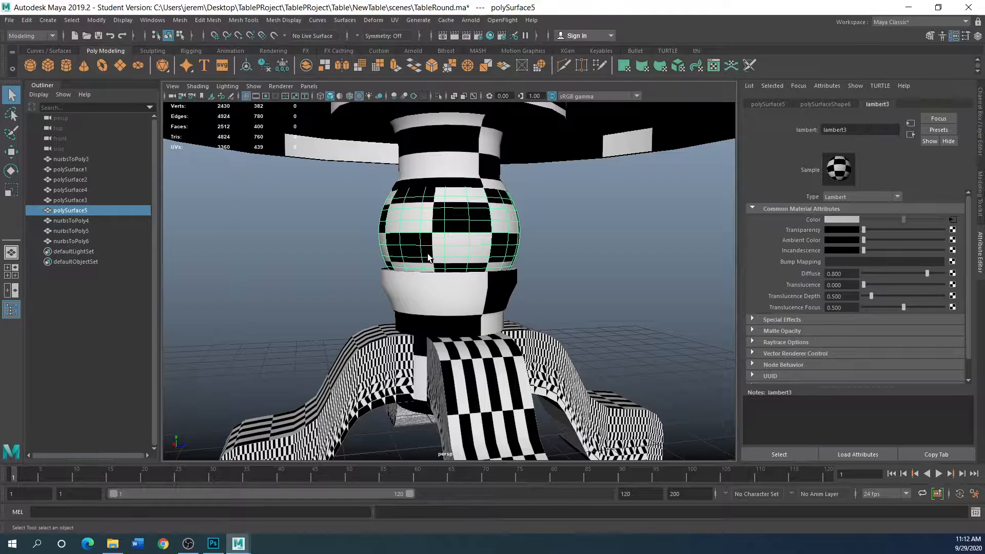
scroll(428, 257, "down", 2)
left_click(394, 20)
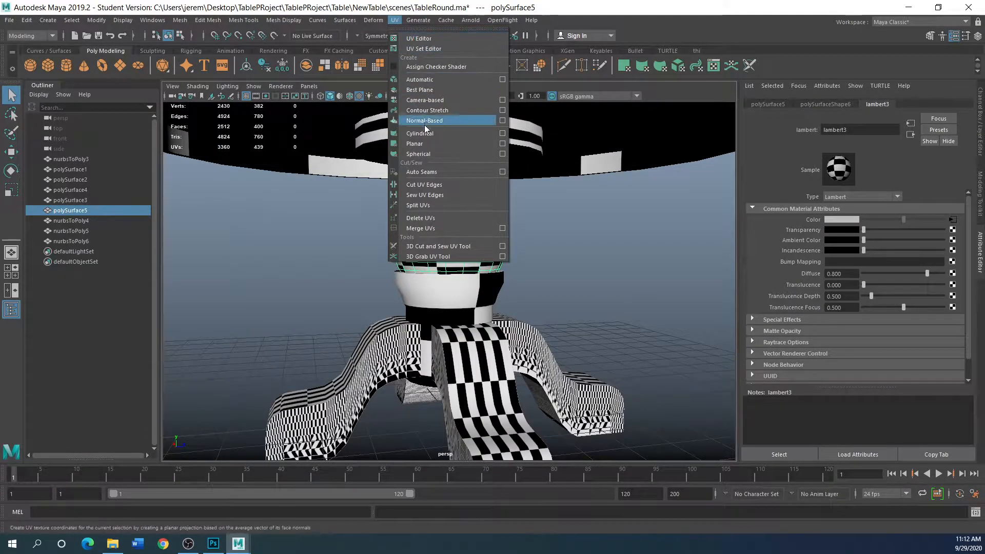
left_click(419, 154)
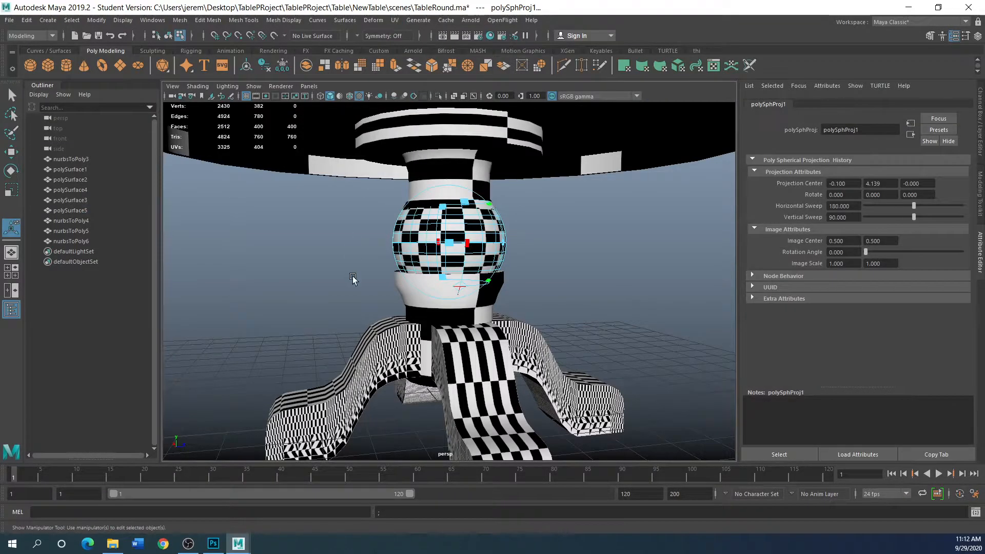
left_click_drag(353, 278, 356, 319, "alt")
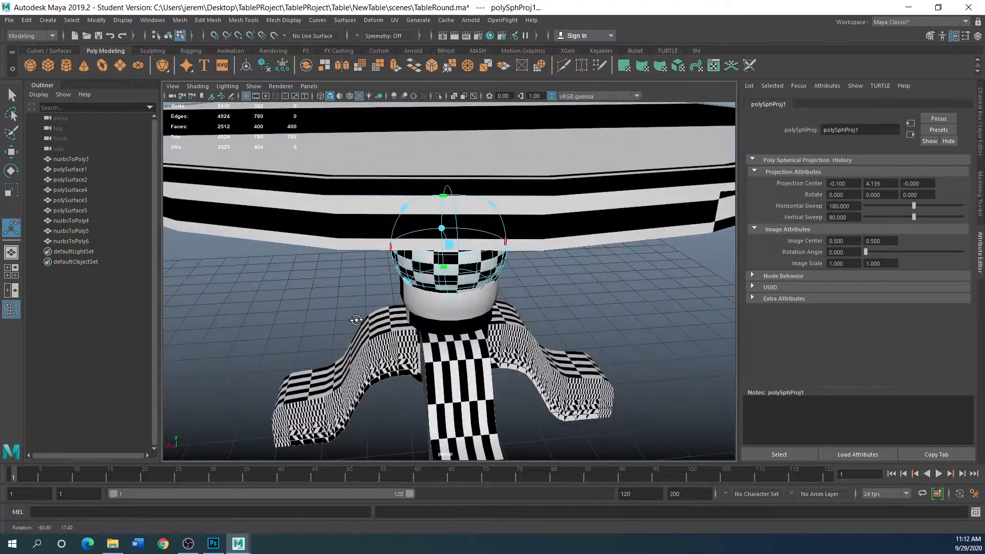
Open the UV Editor beside the model and enlarge the bulb's UVs until its checks are smaller and evenly proportioned
left_click(394, 20)
left_click(420, 42)
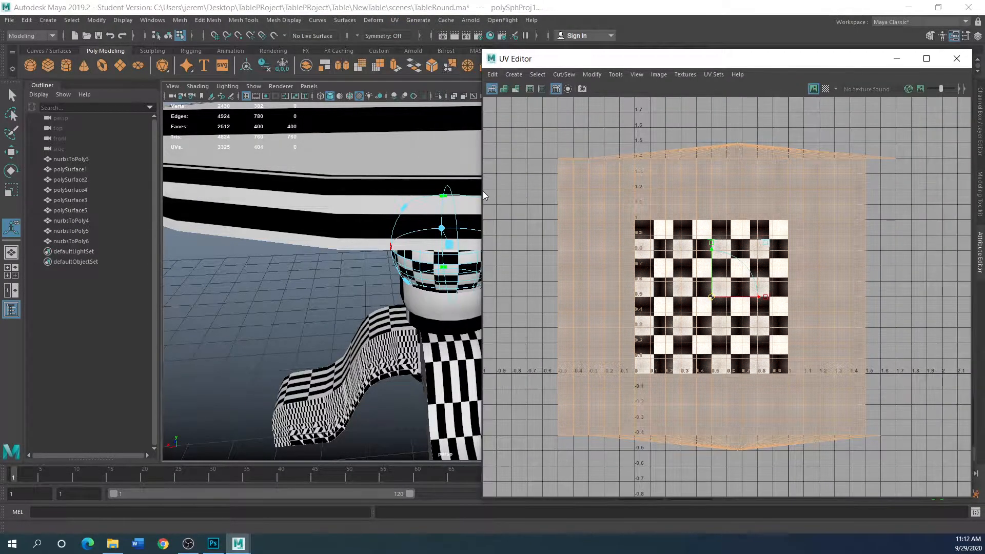
left_click_drag(482, 194, 639, 245)
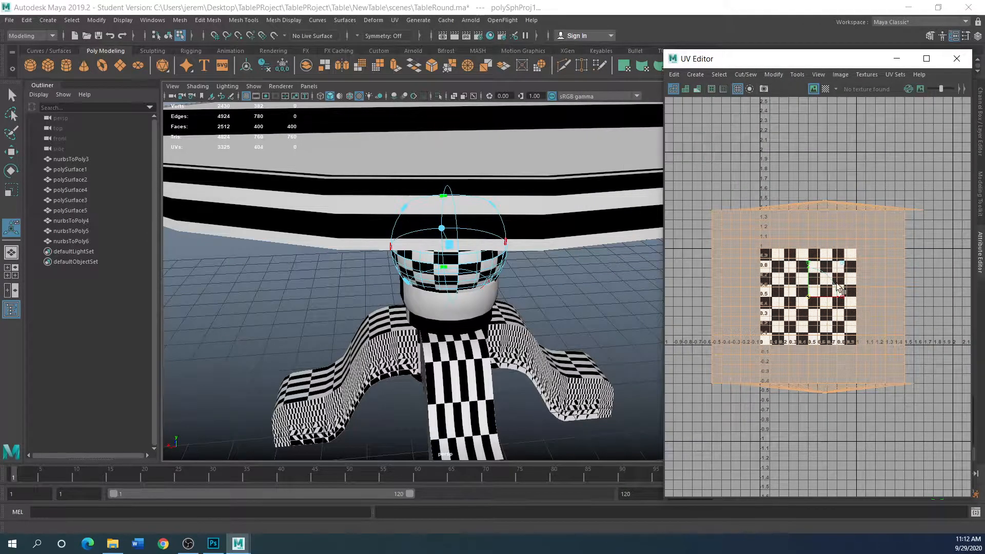
left_click(12, 191)
left_click_drag(823, 303, 819, 281)
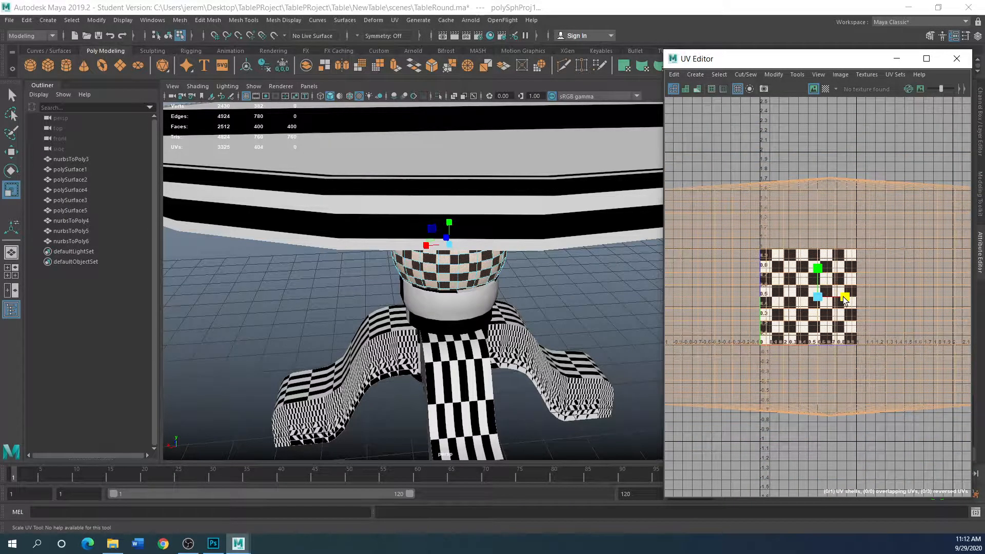
left_click_drag(504, 308, 420, 309, "alt")
Select the flat disc beneath the tabletop as an object and apply a cylindrical UV projection to it
left_click(472, 291)
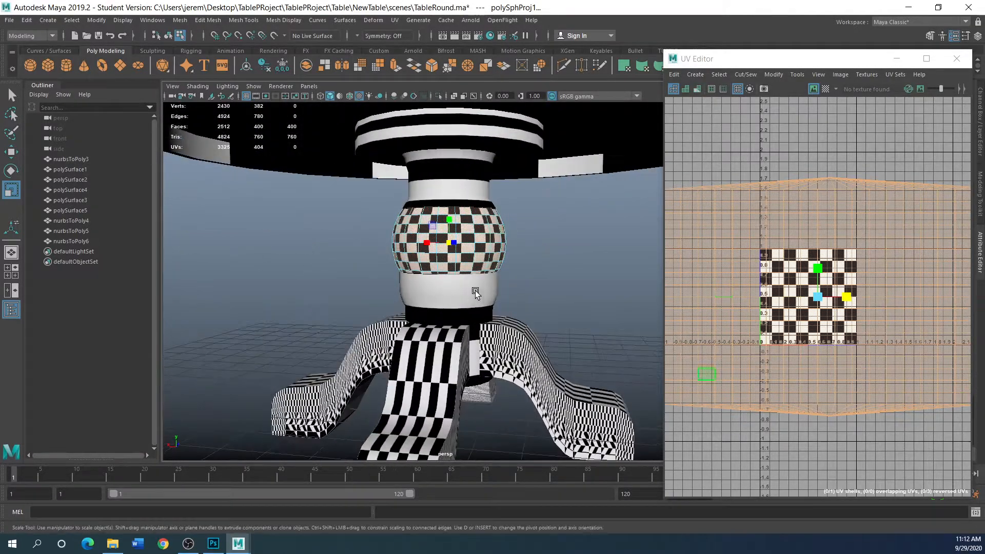
left_click(451, 181)
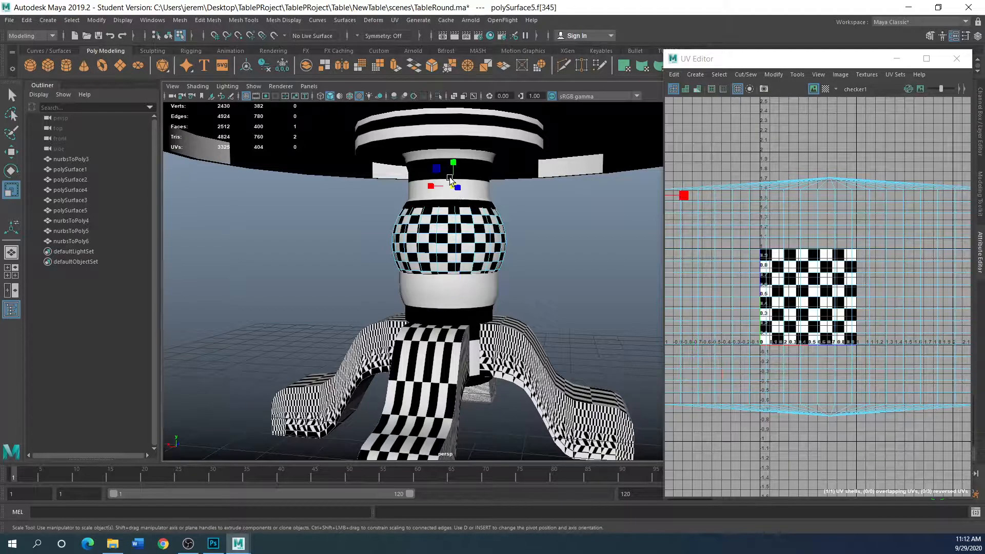
key("alt")
left_click(394, 139)
middle_click_drag(374, 208, 345, 311, "alt")
left_click_drag(346, 311, 328, 303, "alt")
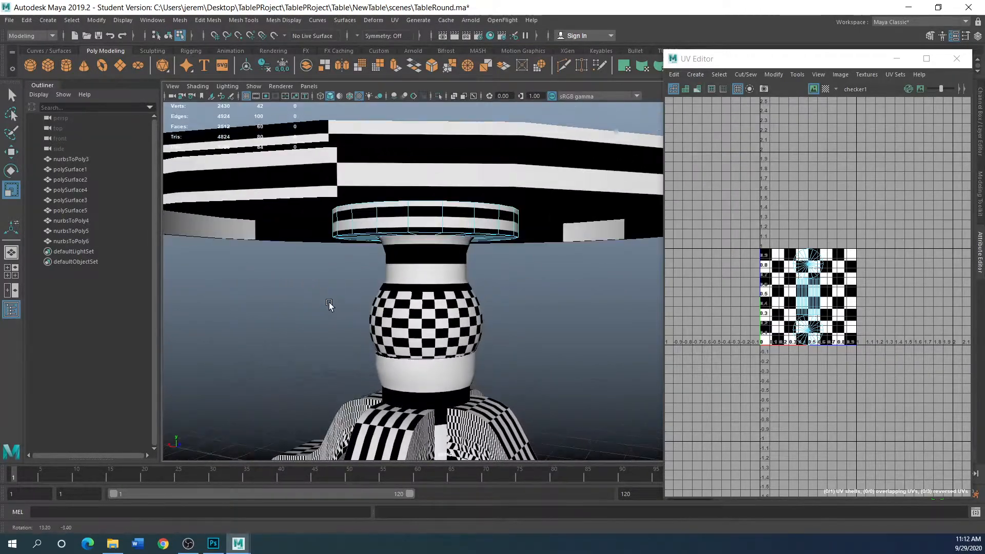
left_click(394, 21)
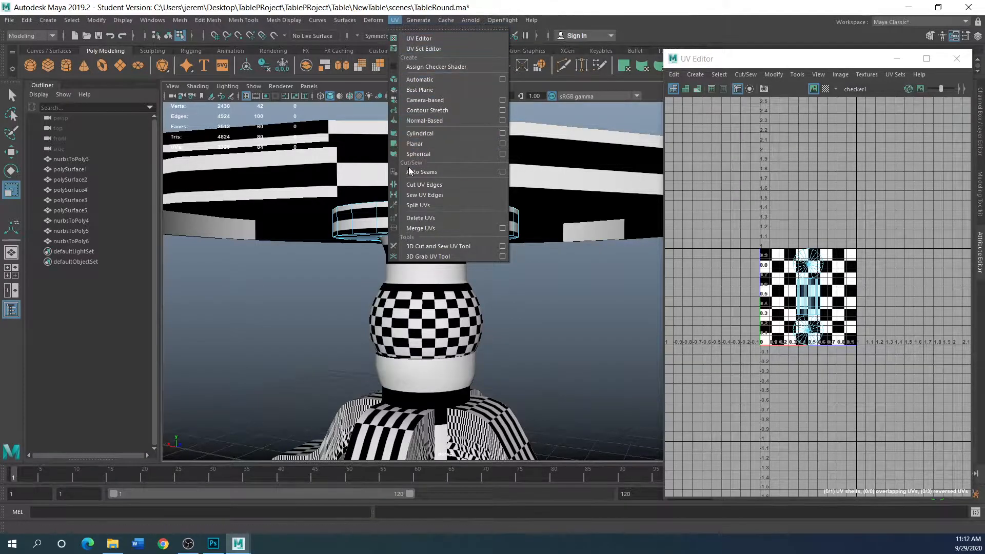
left_click(430, 134)
right_click_drag(422, 209, 457, 198)
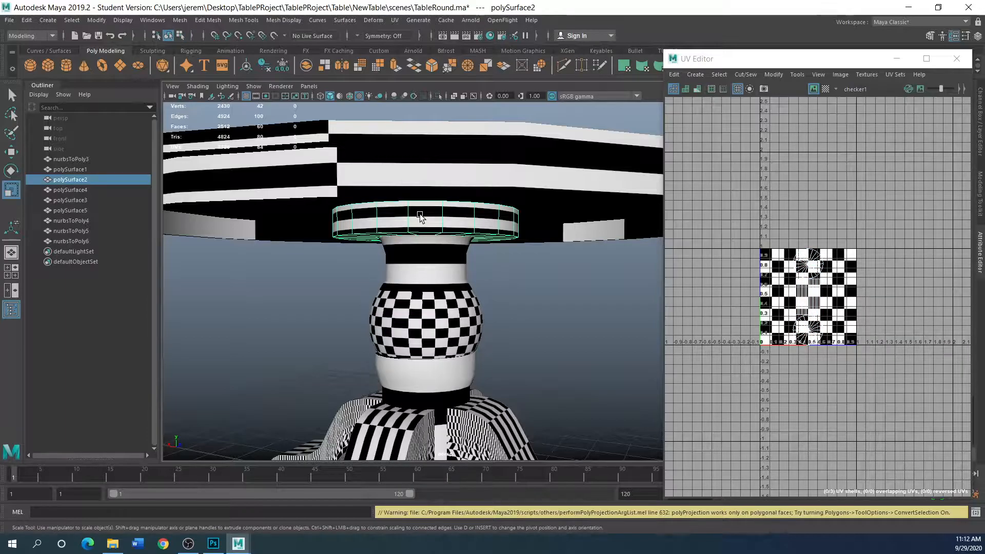
left_click(394, 21)
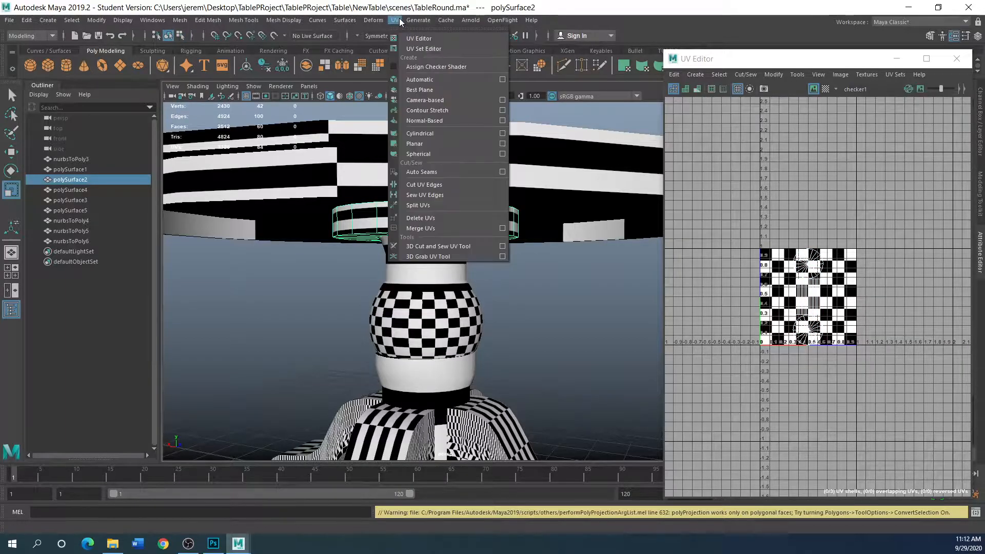
left_click(419, 133)
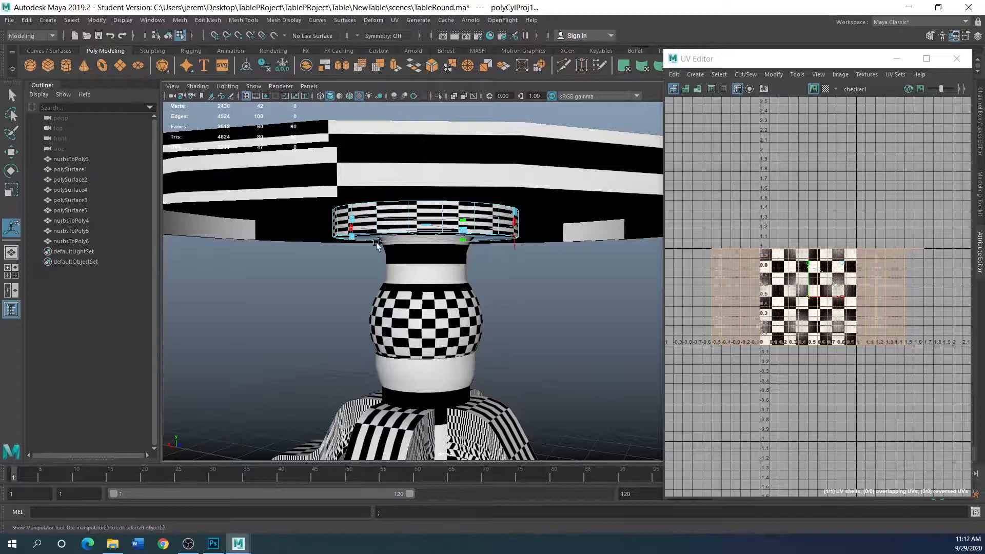
Widen the disc's UVs and reduce their height until the checks around its rim are roughly square, inspecting its underside
left_click(12, 191)
left_click_drag(820, 270, 937, 302)
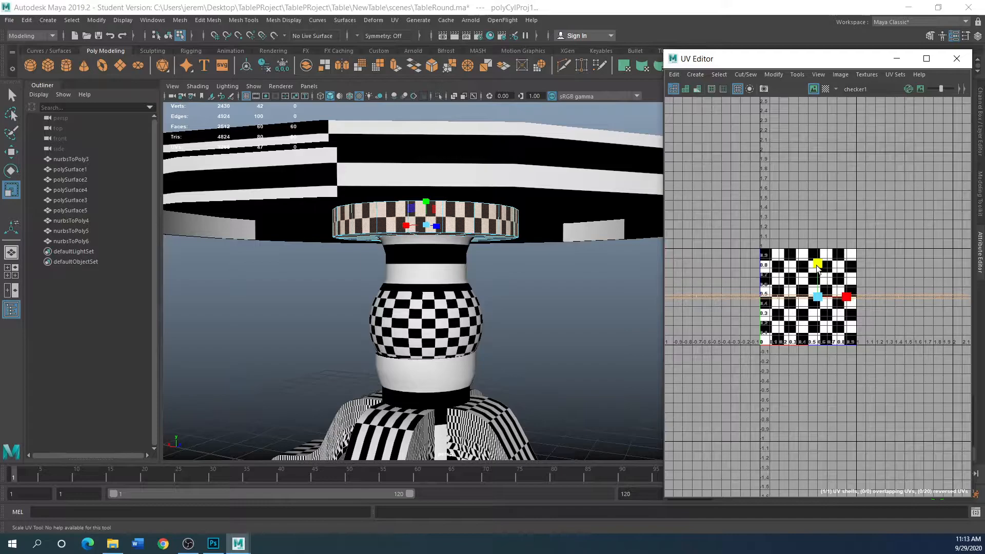
left_click_drag(822, 275, 823, 186)
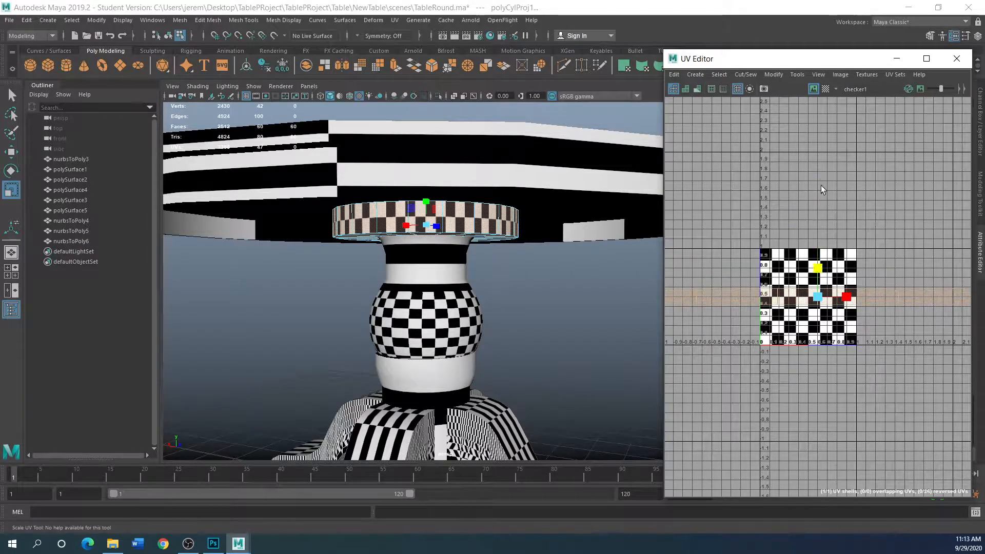
mouse_move(817, 276)
left_mouse_down()
mouse_move(821, 313)
mouse_move(834, 155)
mouse_move(831, 227)
left_mouse_up()
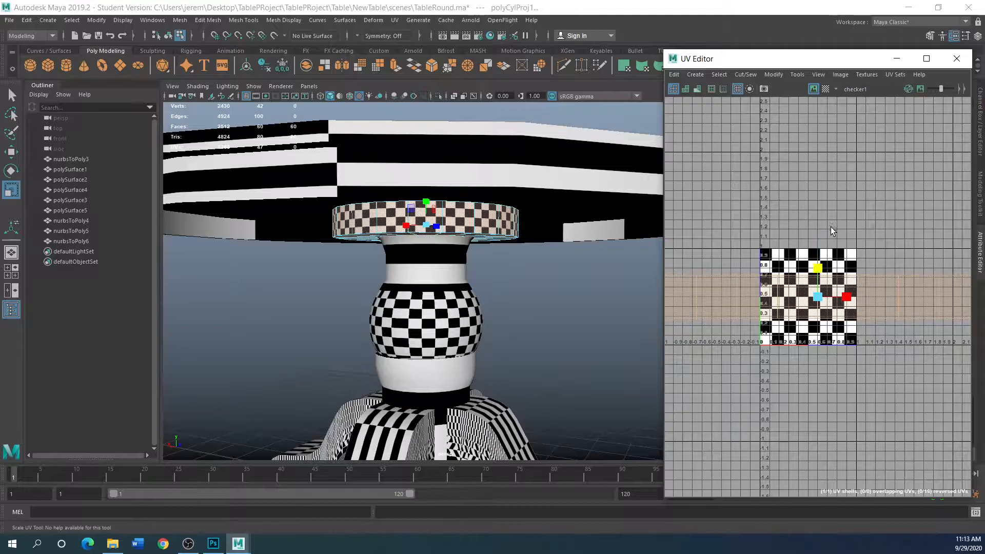
left_click_drag(547, 292, 405, 232, "alt")
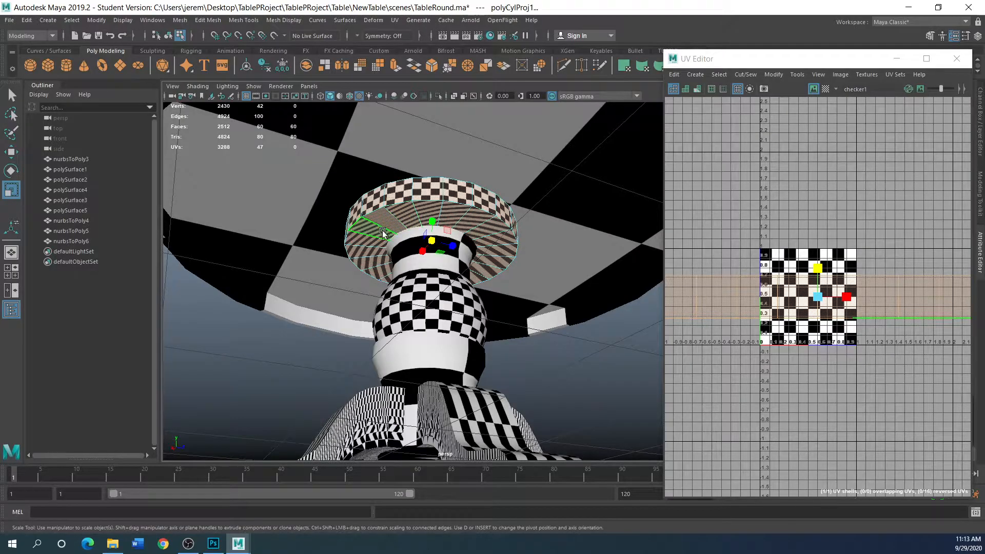
scroll(323, 322, "down", 5)
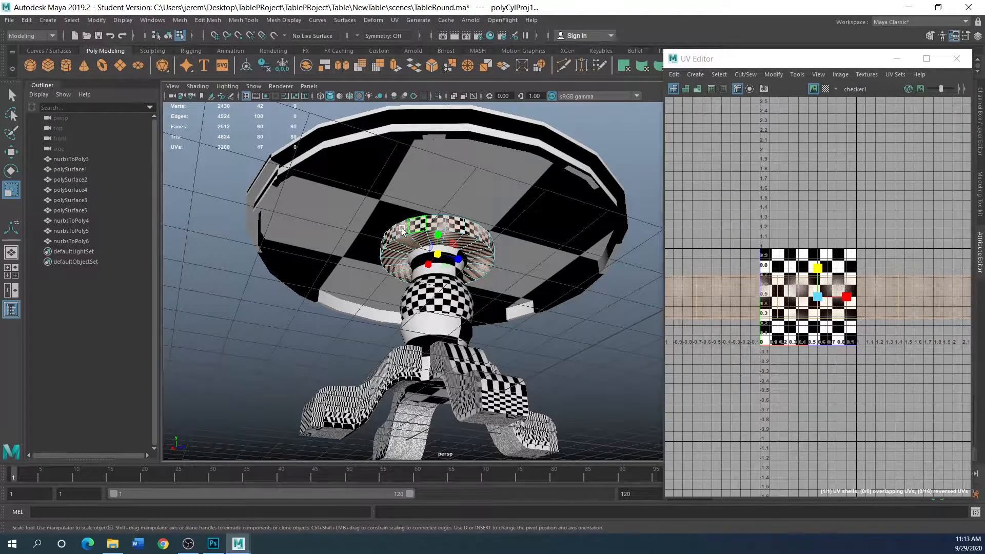
left_click_drag(247, 302, 264, 333, "alt")
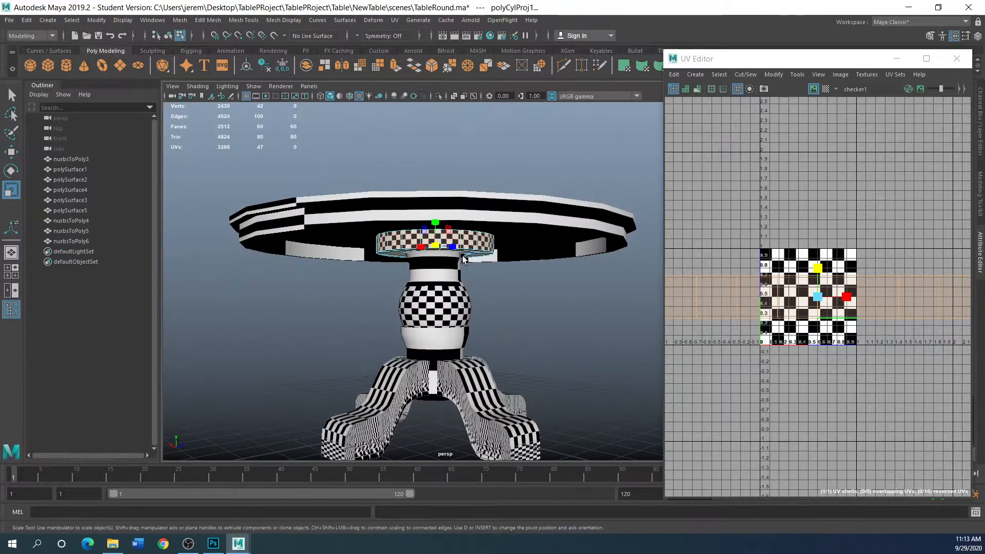
Select the pedestal's neck between the disc and the bulb as an object and give it a cylindrical UV projection
left_click(429, 275)
scroll(365, 301, "up", 4)
left_click_drag(348, 293, 349, 298, "alt")
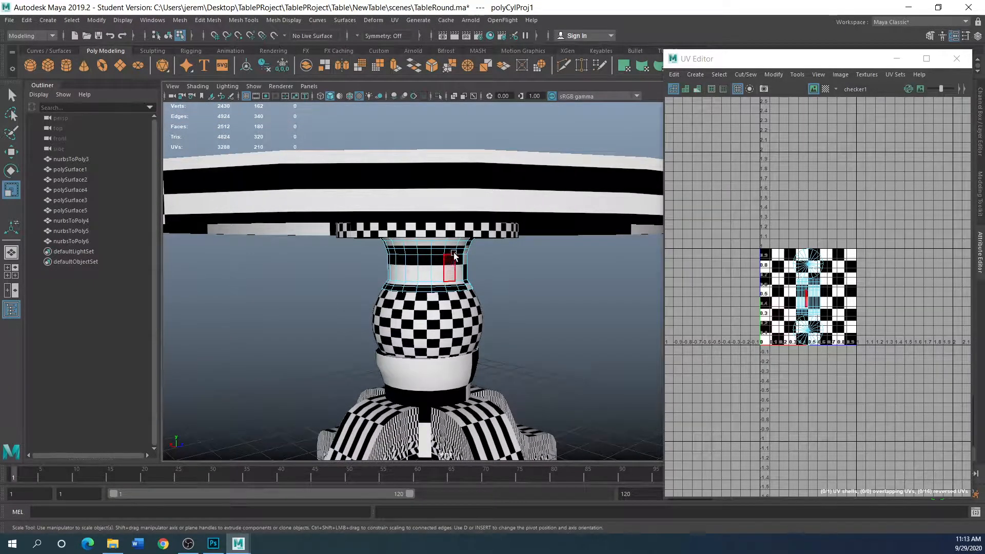
left_click(394, 20)
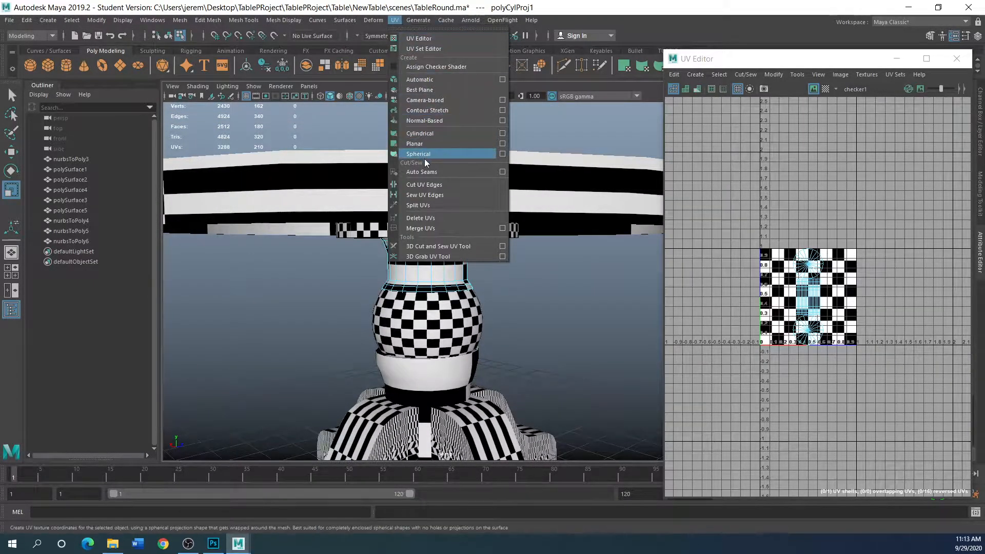
left_click(426, 135)
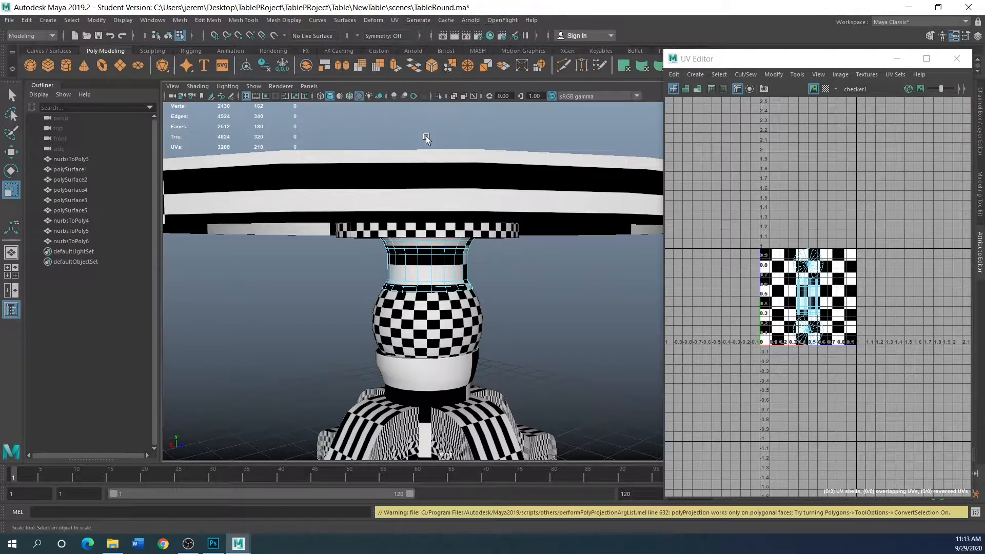
right_click_drag(424, 258, 408, 241)
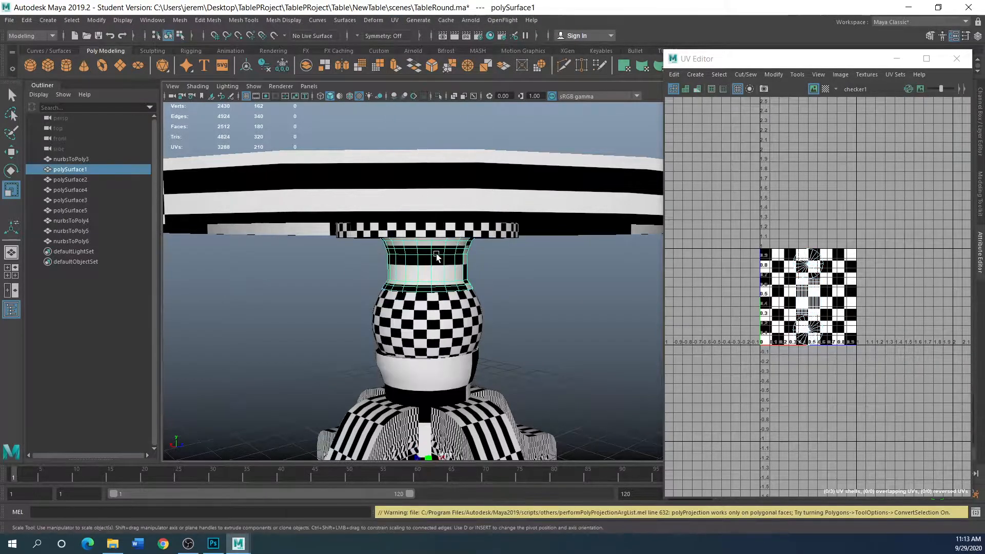
left_click(399, 22)
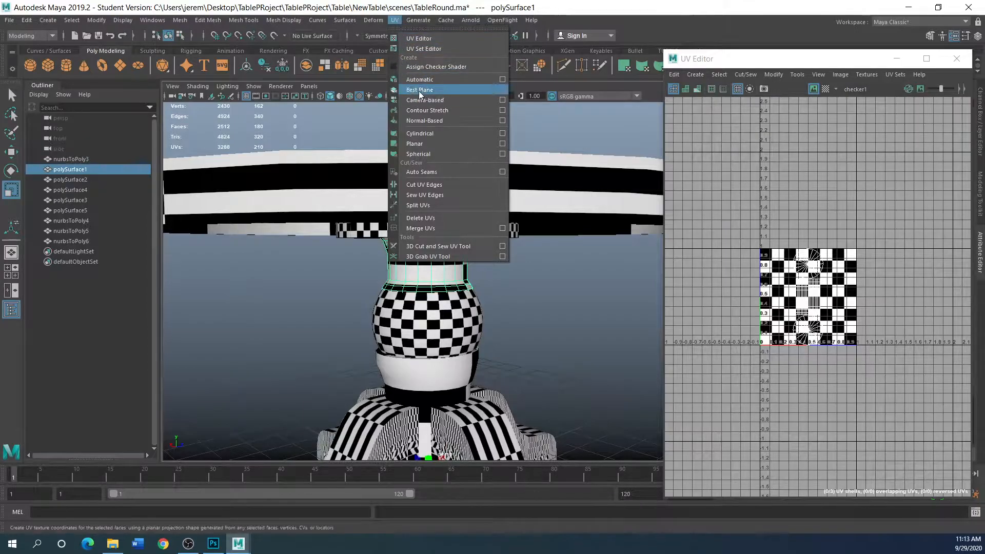
left_click(420, 134)
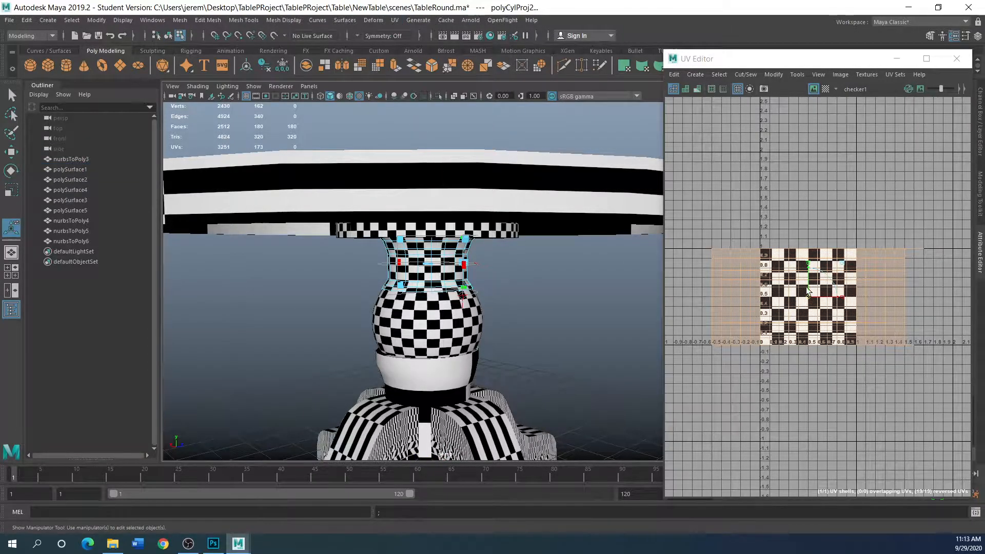
Scale the neck's UVs horizontally and vertically so its checks match the size of those on the bulb
key("r")
left_click_drag(818, 269, 868, 301)
left_click_drag(818, 268, 818, 259)
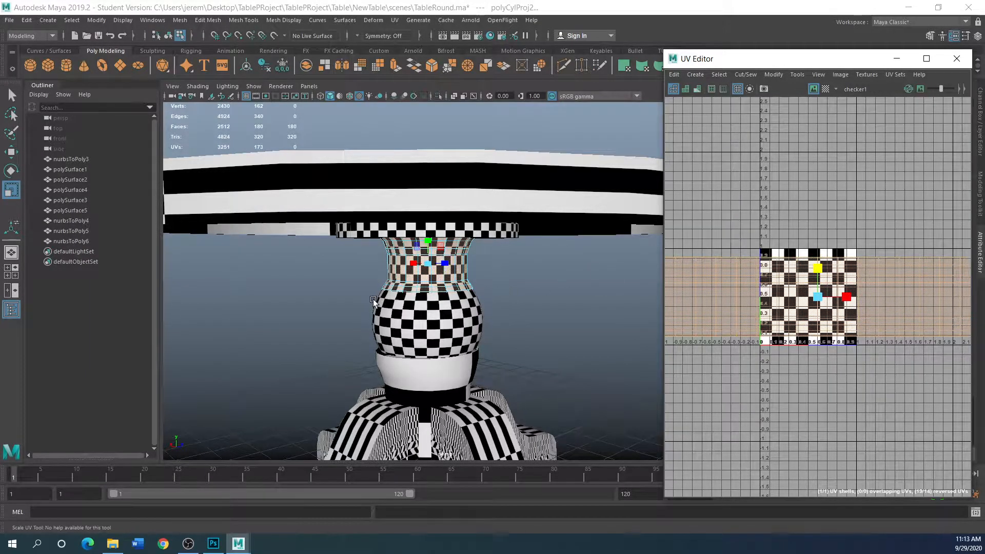
left_click(529, 310)
Select the pedestal's lower section below the bulb in object mode and apply a cylindrical UV projection
mouse_move(522, 310)
left_mouse_down("alt")
mouse_move(500, 292)
mouse_move(513, 321)
left_mouse_up("alt")
left_click(430, 377)
right_click(445, 374)
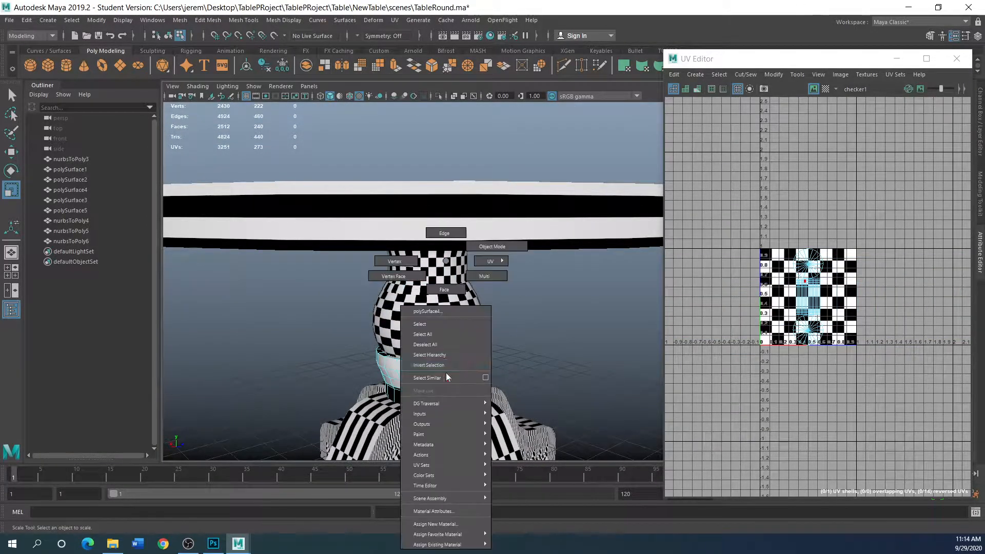
left_click(498, 248)
middle_click_drag(513, 364, 508, 241, "alt")
left_click_drag(508, 242, 484, 259, "alt")
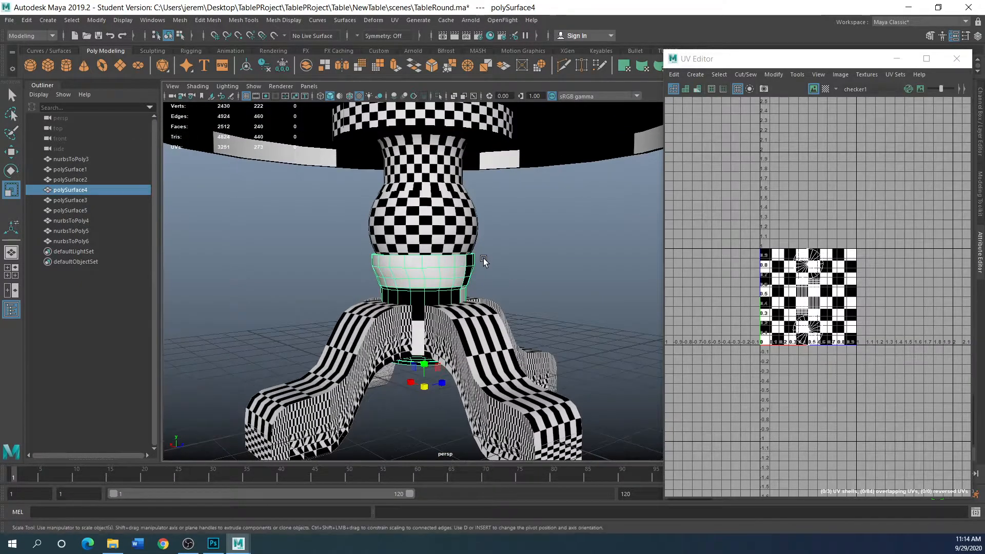
left_click(395, 20)
left_click(424, 135)
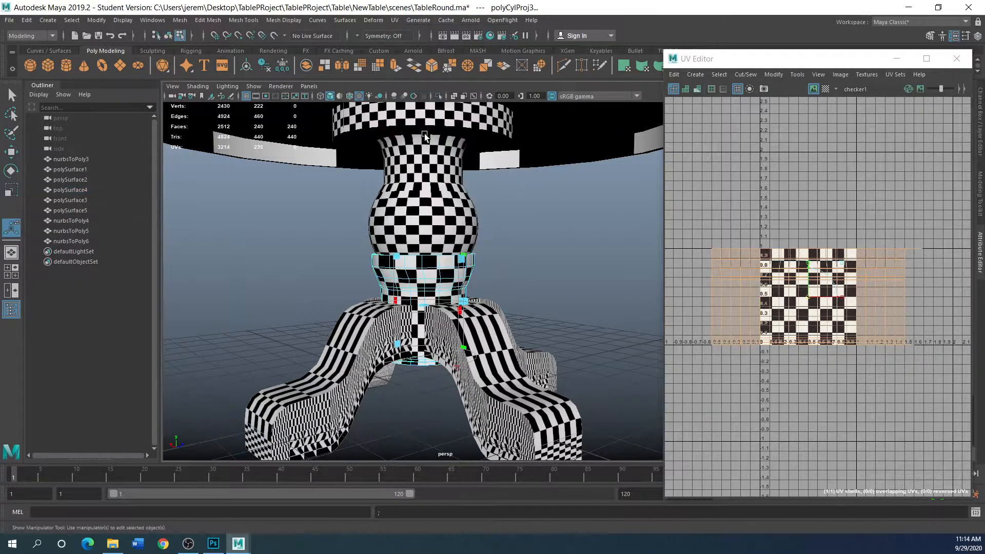
Scale the lower pedestal section's UVs in both directions to bring its checks in line with the parts above
left_click(12, 190)
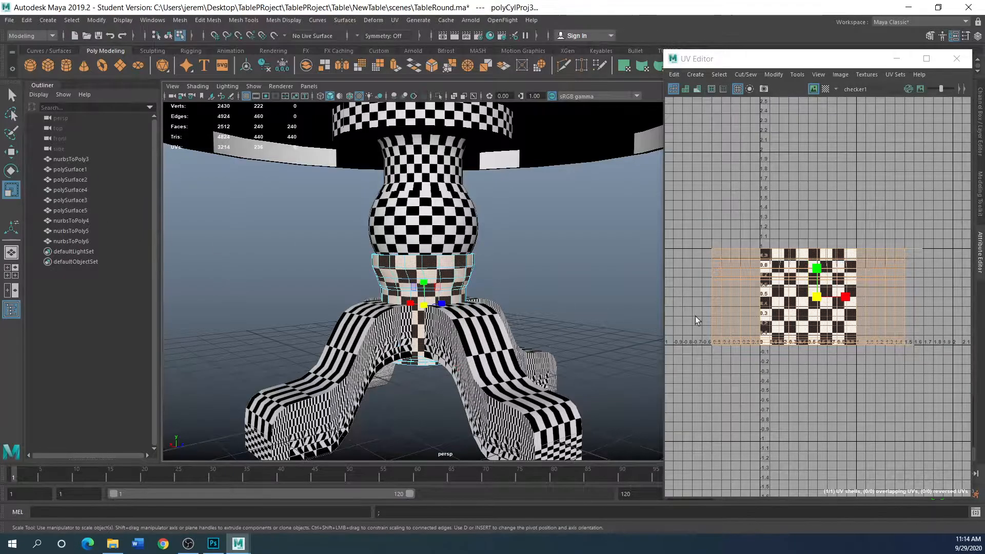
left_click_drag(816, 270, 819, 222)
left_click_drag(845, 298, 882, 309)
mouse_move(816, 268)
left_mouse_down()
mouse_move(816, 253)
mouse_move(816, 277)
left_mouse_up()
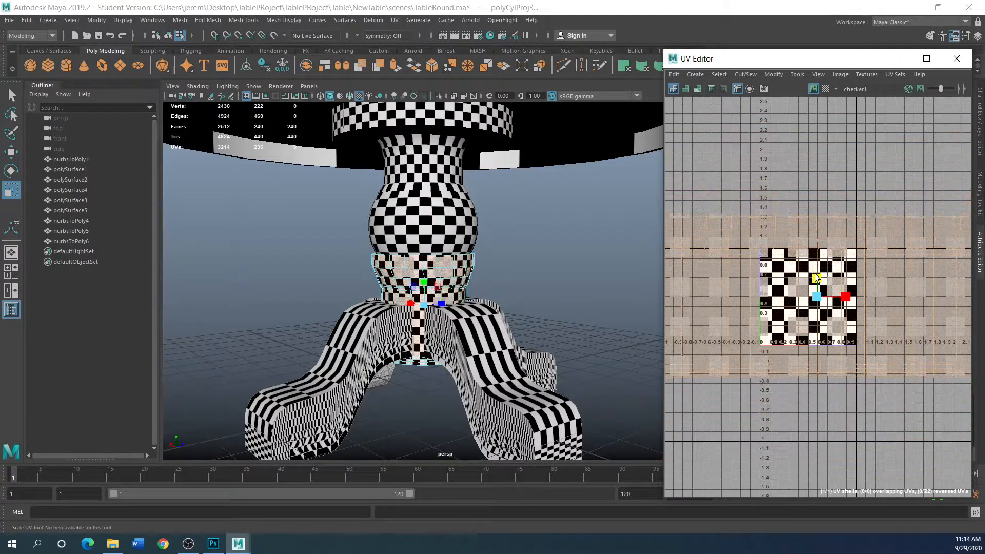
Switch to the UV Editing workspace and close the Hypershade window that opens with it
left_click(429, 409)
left_click_drag(286, 290, 363, 289, "alt")
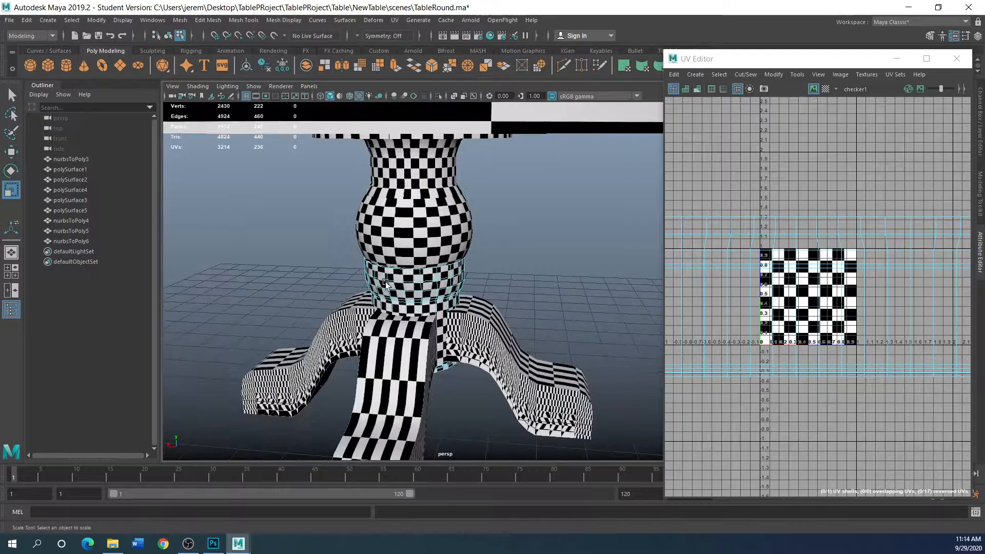
left_click_drag(750, 62, 0, 121)
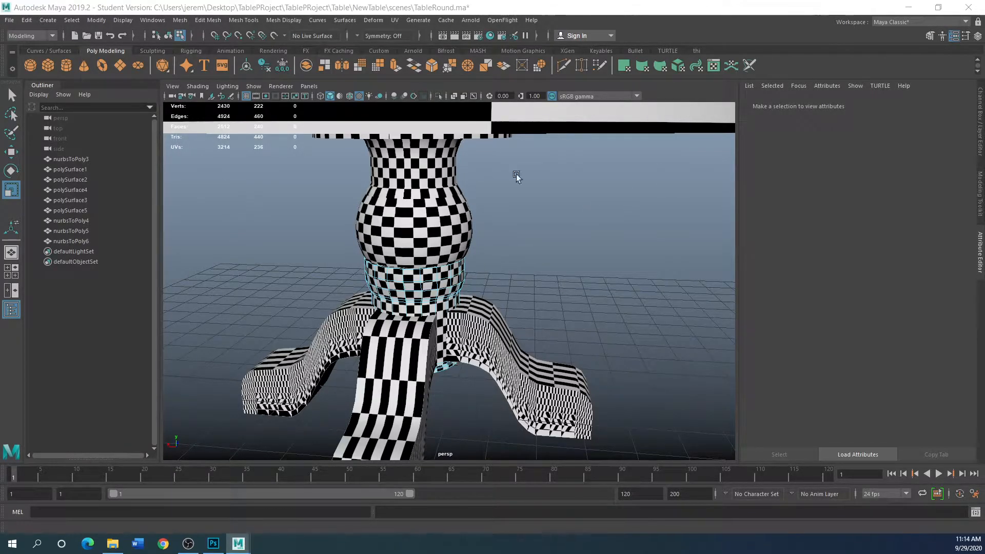
left_click(965, 22)
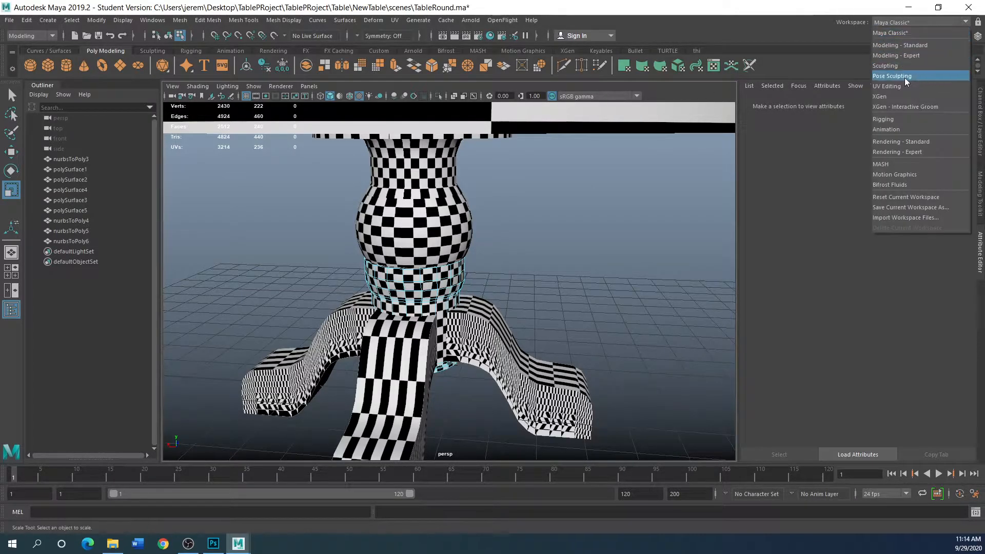
left_click(885, 86)
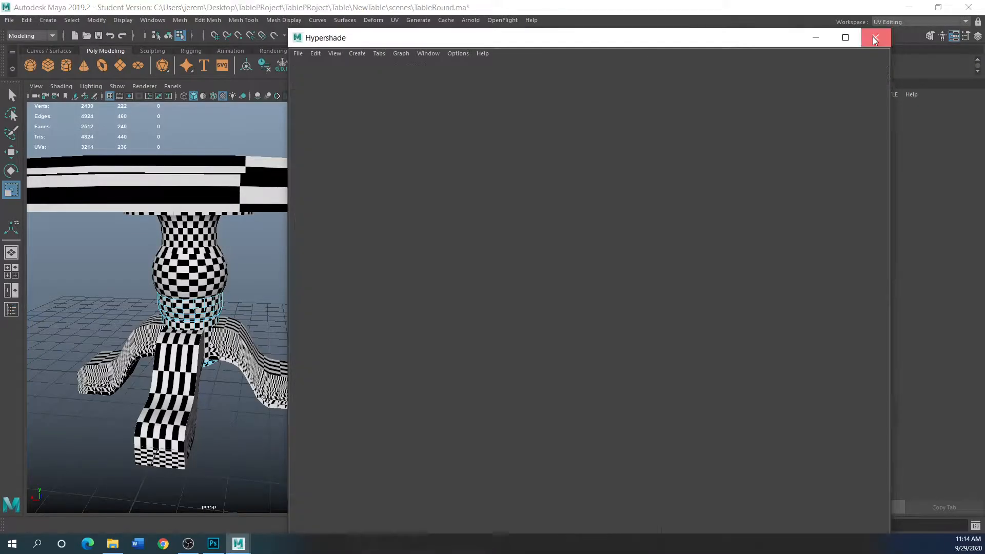
left_click(875, 37)
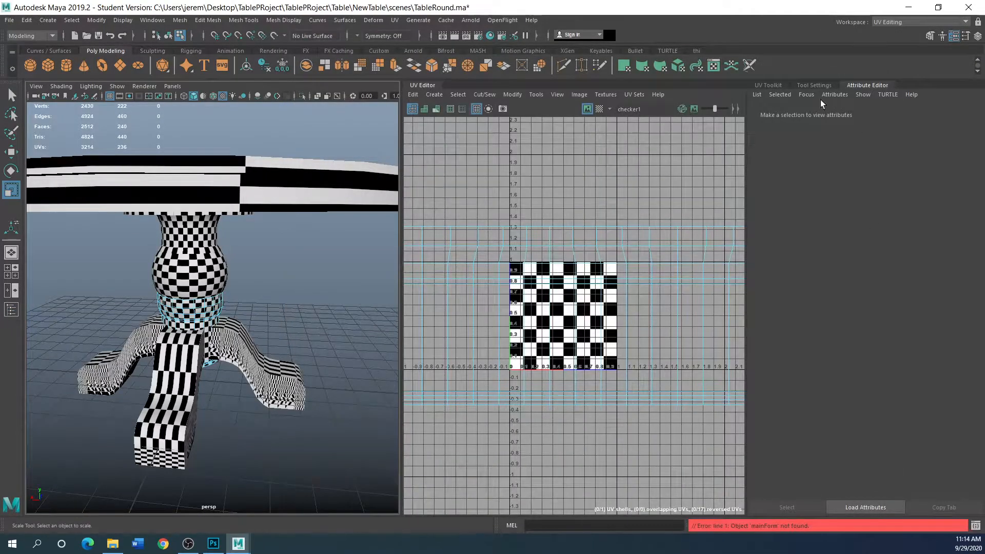
Open the UV Toolkit's Transform settings and try setting the texel density to 262.1881 with map size 512
left_click(761, 87)
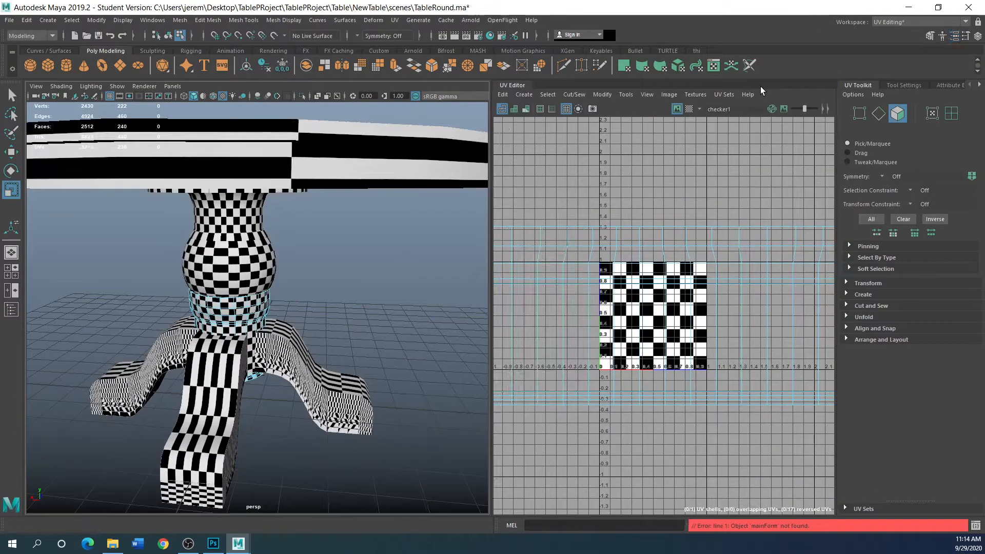
left_click(846, 283)
scroll(870, 389, "down", 3)
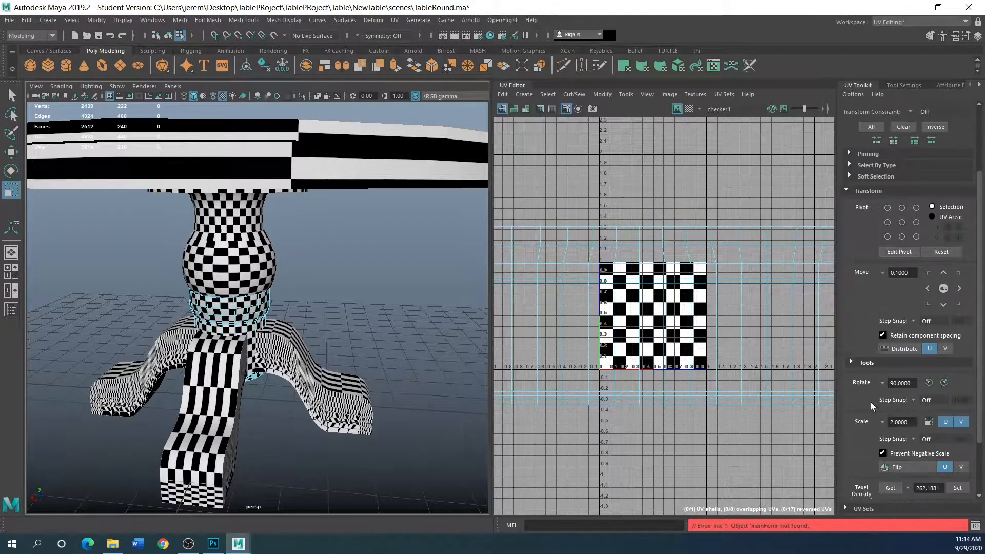
scroll(878, 413, "down", 2)
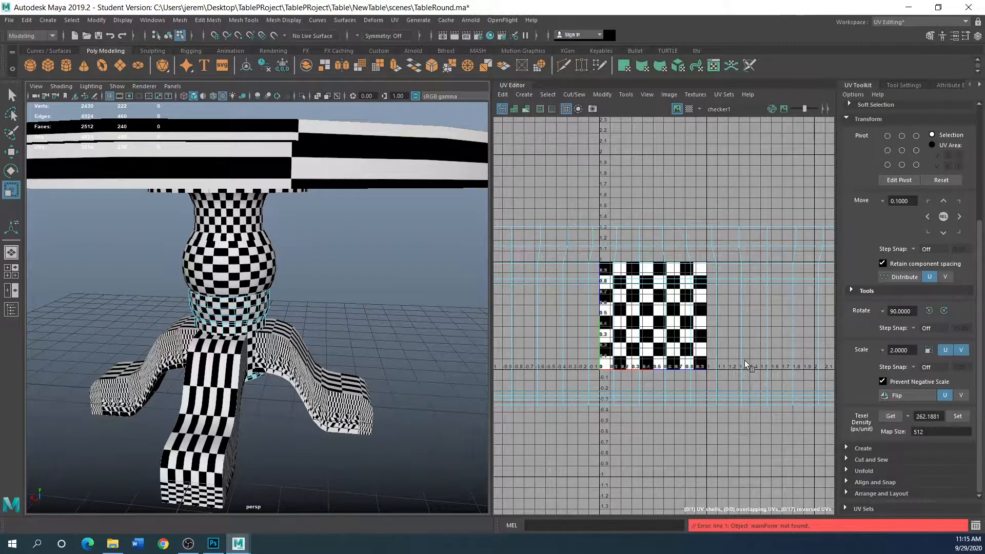
left_click(958, 416)
Examine the tabletop's existing UV shells to see which of its faces each shell covers
scroll(311, 310, "down", 5)
scroll(277, 318, "up", 3)
left_click_drag(277, 318, 139, 304, "alt")
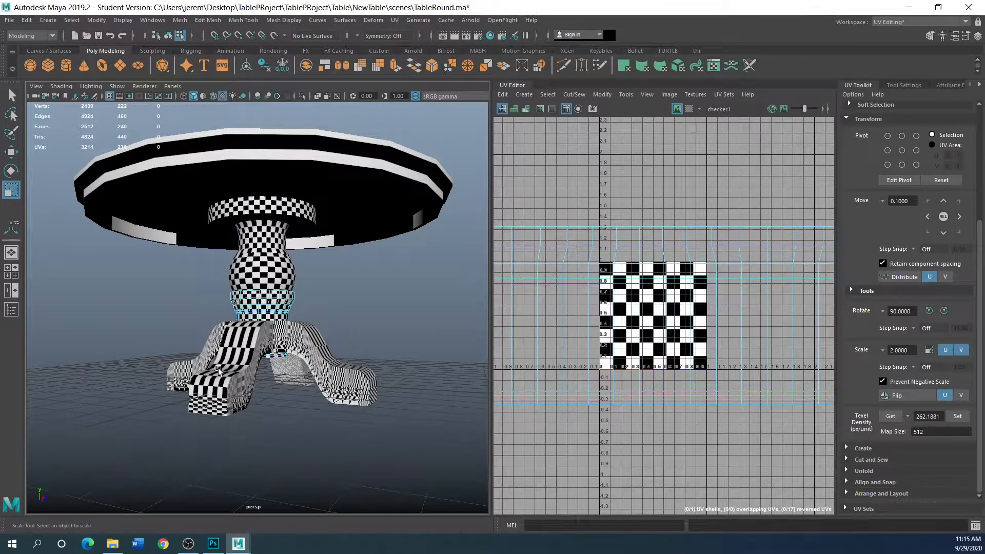
left_click_drag(228, 341, 161, 201, "alt")
left_click(161, 201)
left_click_drag(168, 253, 195, 307, "alt")
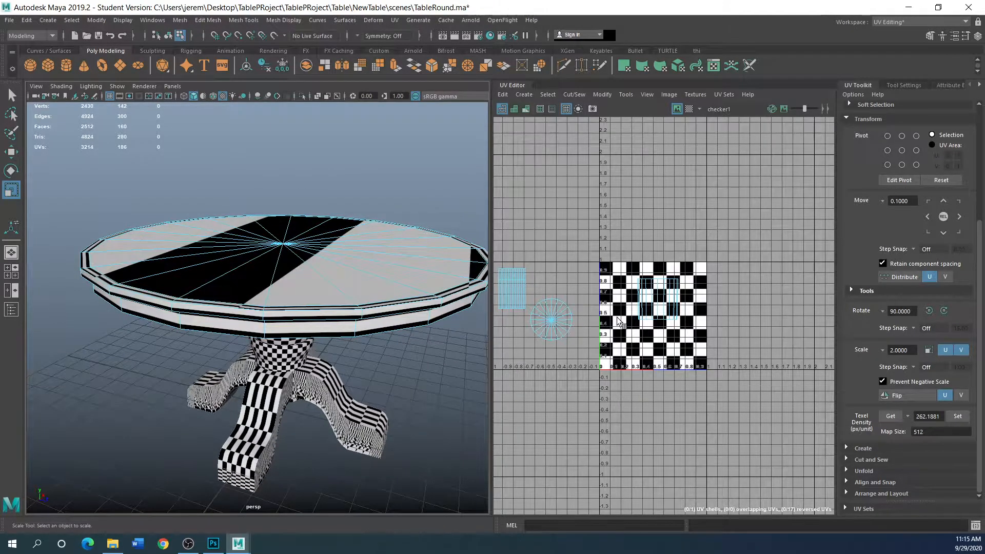
right_click_drag(293, 261, 316, 261)
right_click_drag(642, 307, 598, 294)
left_click(665, 317)
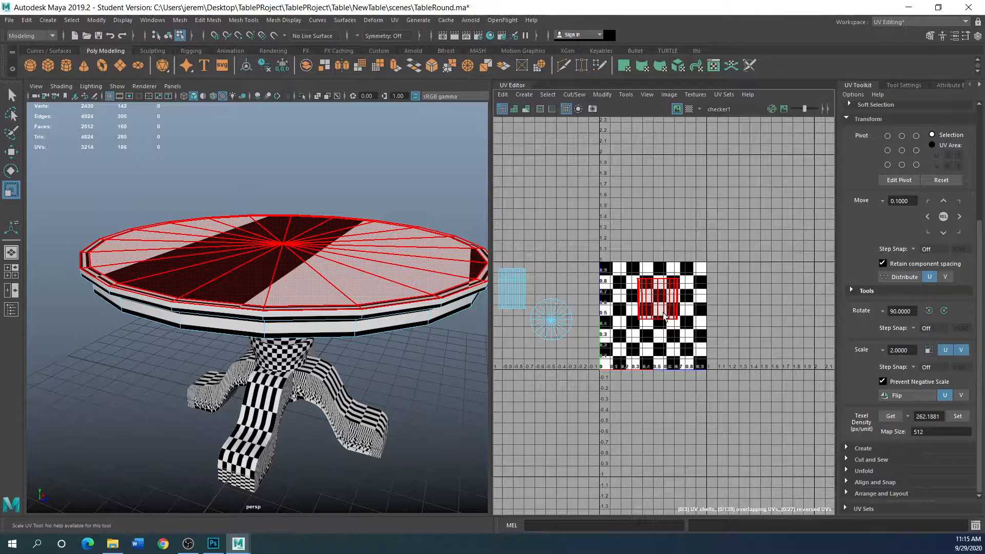
left_click(551, 336)
left_click(512, 300)
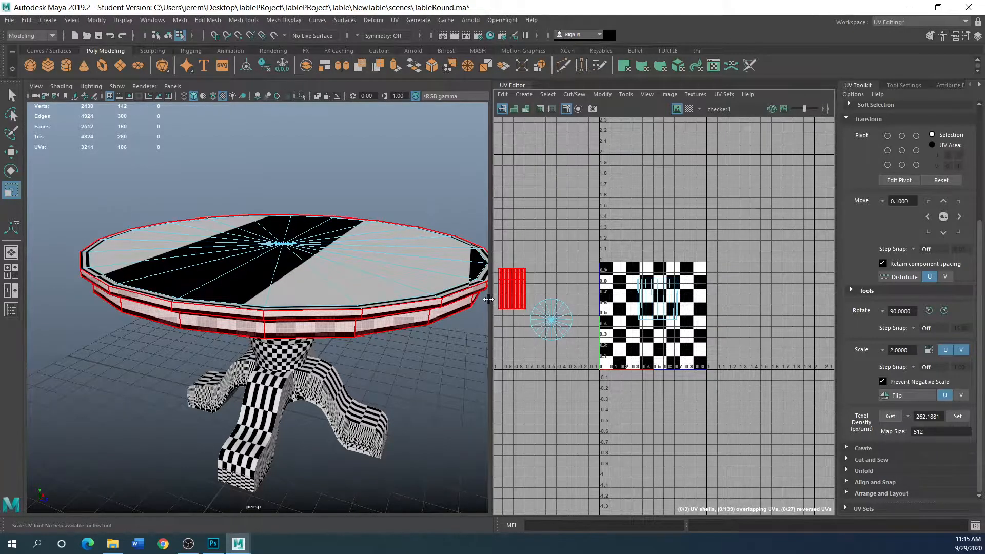
mouse_move(409, 339)
left_mouse_down("alt")
mouse_move(402, 323)
mouse_move(390, 336)
left_mouse_up("alt")
left_click(374, 277)
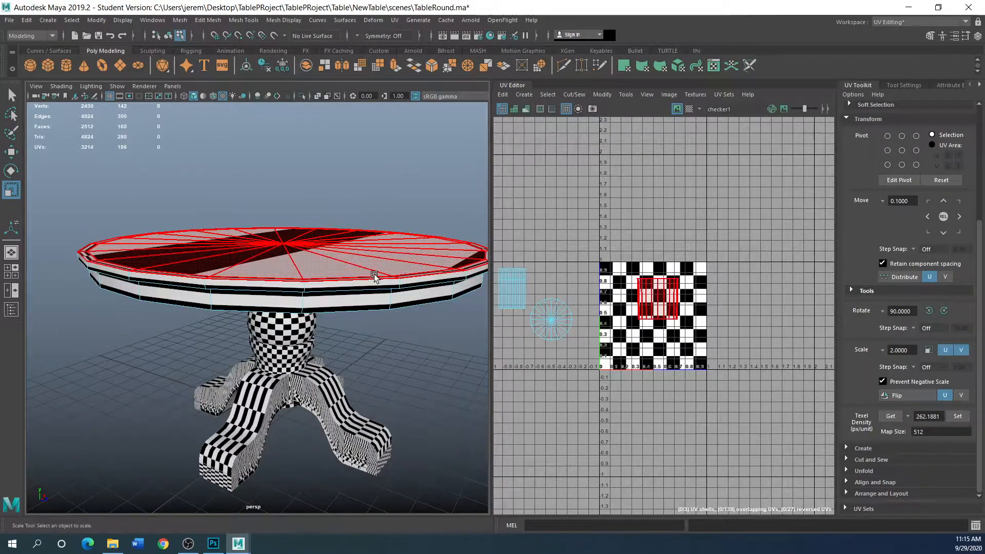
Select the whole tabletop in object mode and apply a cylindrical UV projection to it
right_click(374, 277)
right_click_drag(374, 279, 398, 248)
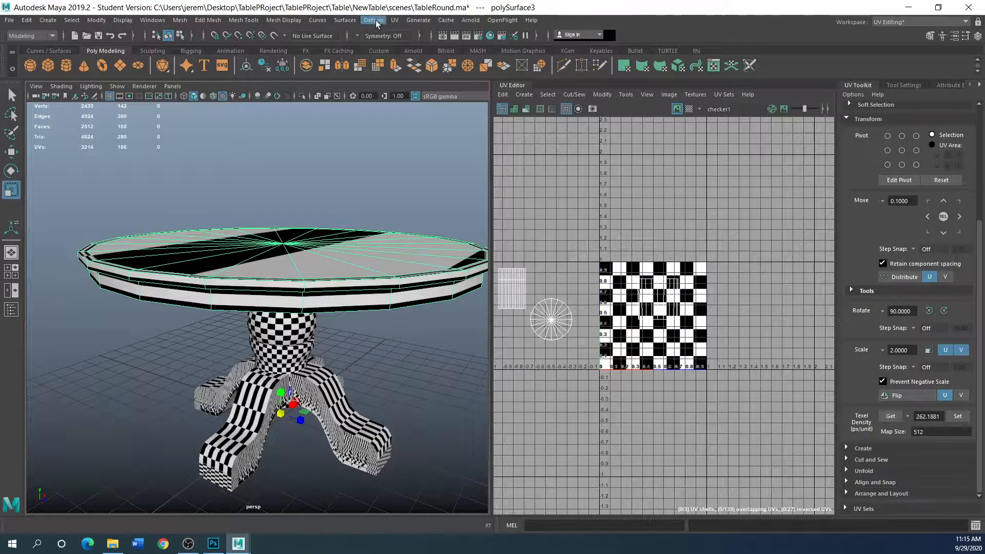
left_click(394, 20)
left_click(415, 133)
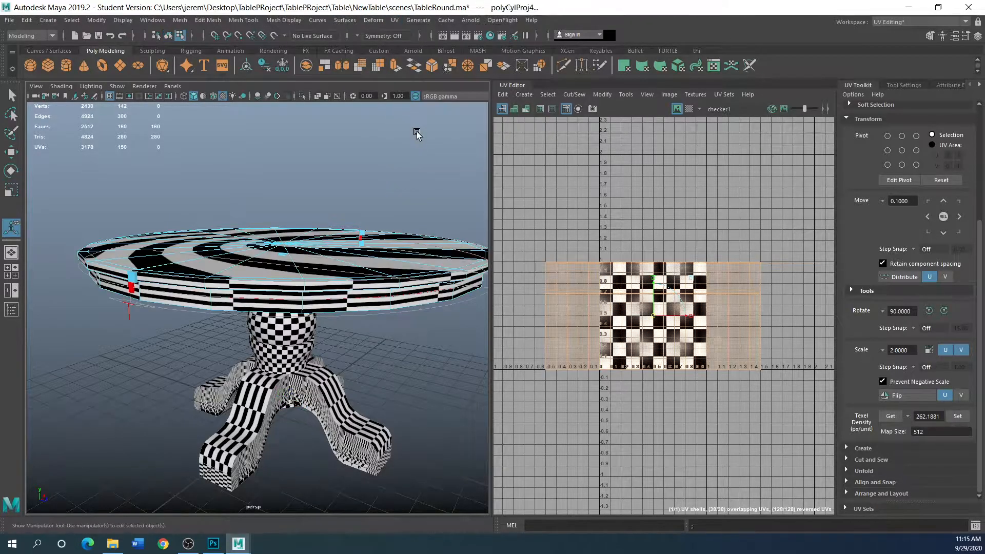
Select the first wedge faces on the tabletop's upper surface together with the narrow ring of faces around its border
left_click_drag(439, 306, 323, 326, "alt")
left_click_drag(223, 260, 171, 336, "alt")
left_click_drag(235, 294, 431, 382, "alt")
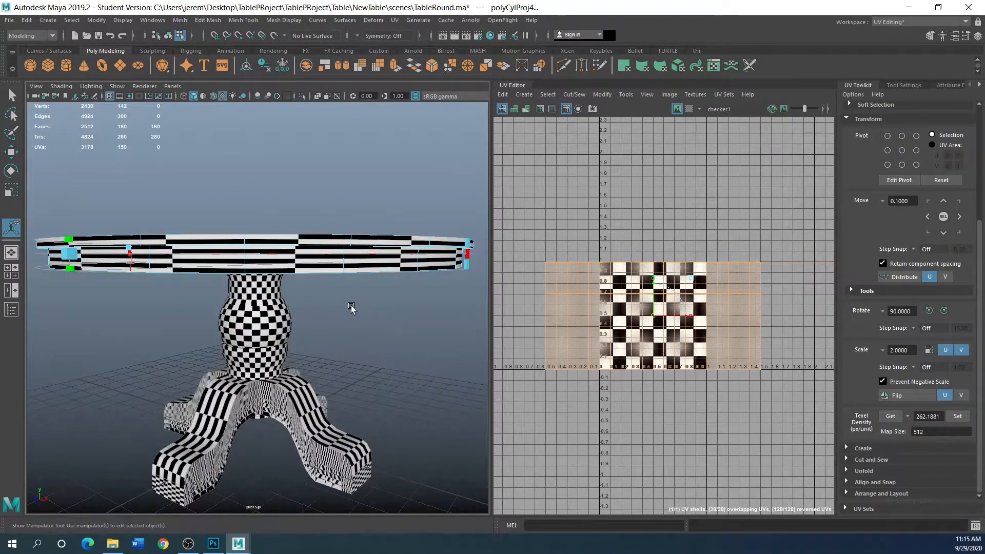
left_click_drag(352, 308, 352, 329, "alt")
left_click(374, 260)
left_click(370, 242, "shift")
left_click(333, 222, "shift")
left_click(311, 210, "shift")
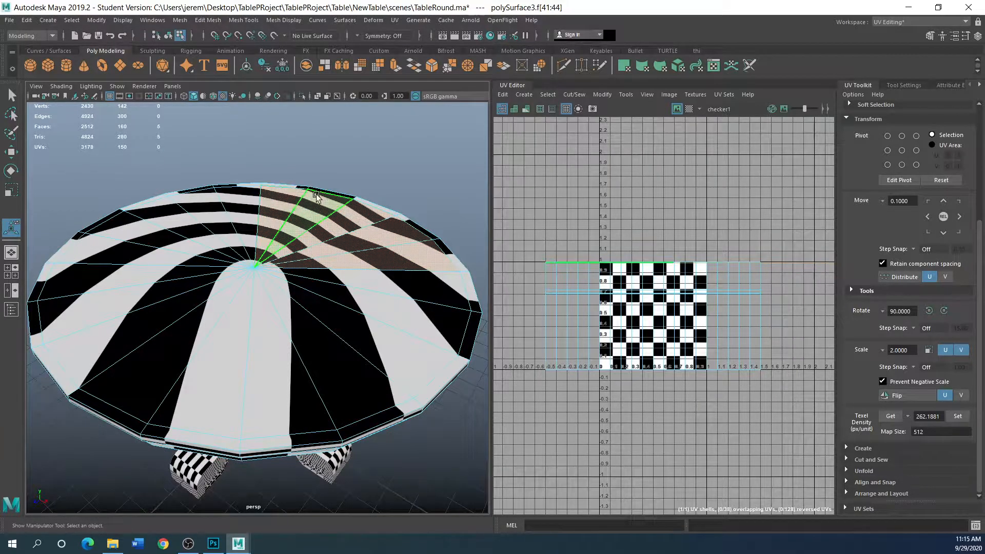
double_click(362, 202, "shift")
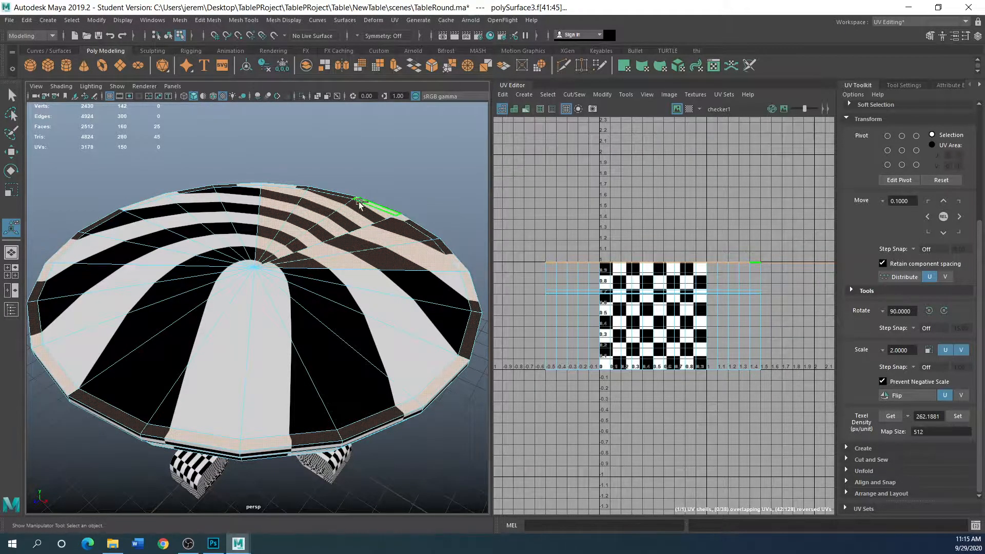
Add all remaining wedge faces around the tabletop's upper surface to the selection
left_click(371, 284, "shift")
left_click(367, 303, "shift")
left_click(350, 323, "shift")
left_click(313, 342, "shift")
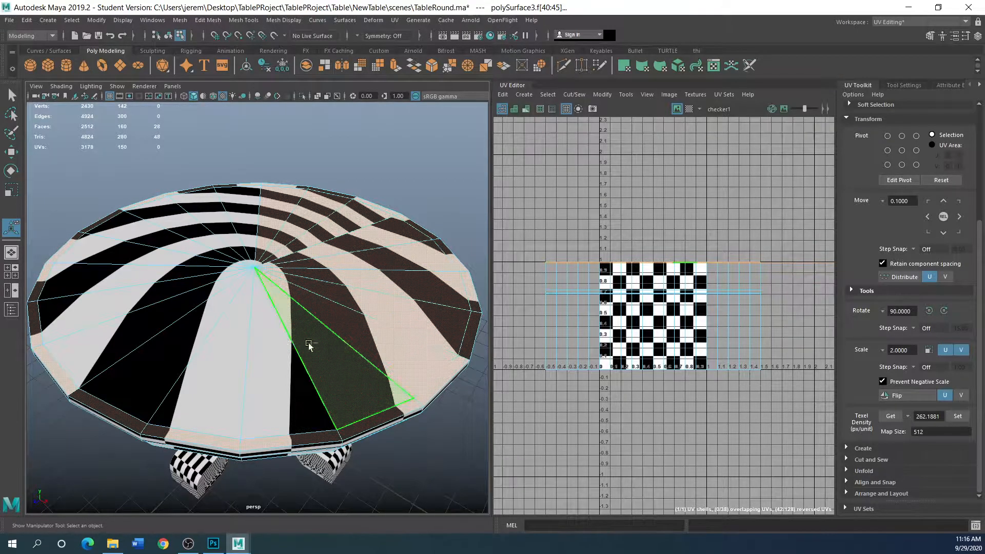
left_click(260, 351, "shift")
left_click(194, 346, "shift")
left_click(164, 342, "shift")
left_click(129, 331, "shift")
left_click(112, 309, "shift")
left_click(101, 281, "shift")
left_click(90, 241, "shift")
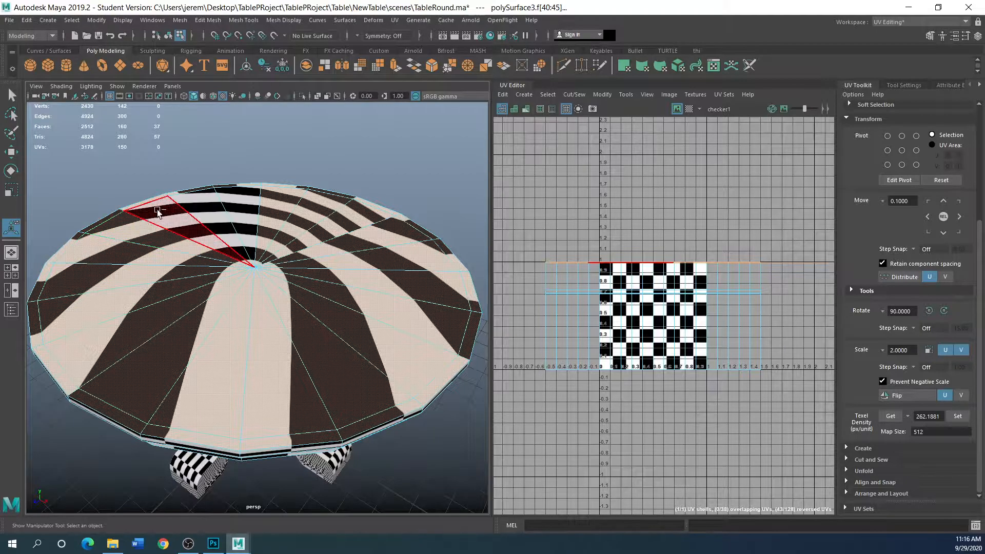
left_click(149, 211, "shift")
left_click(199, 196, "shift")
left_click(236, 201, "shift")
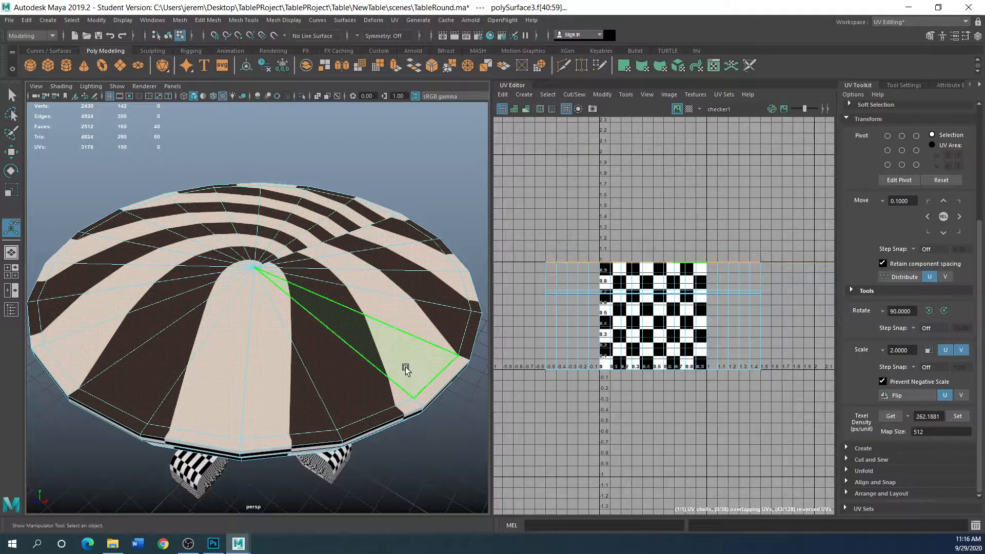
Open the planar mapping options for the selected top faces and place the dialog clear of the table
scroll(405, 368, "down", 4)
left_click_drag(370, 352, 323, 287, "alt")
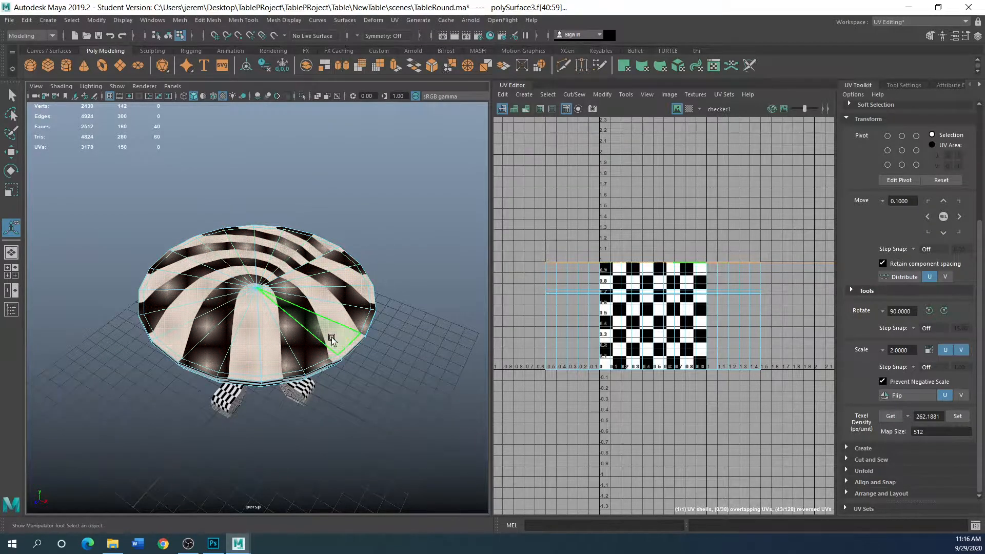
left_click(395, 20)
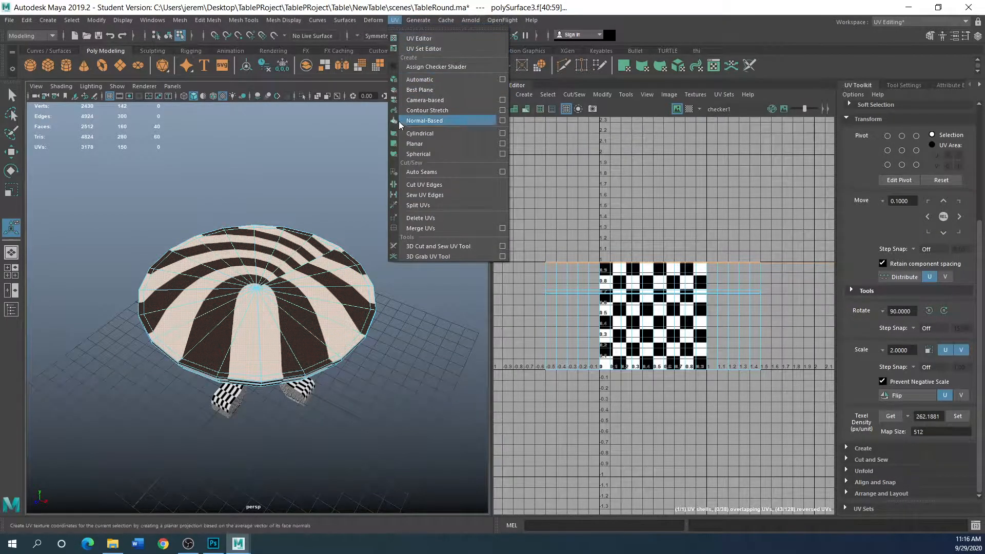
left_click(502, 147)
left_click_drag(337, 204, 582, 132)
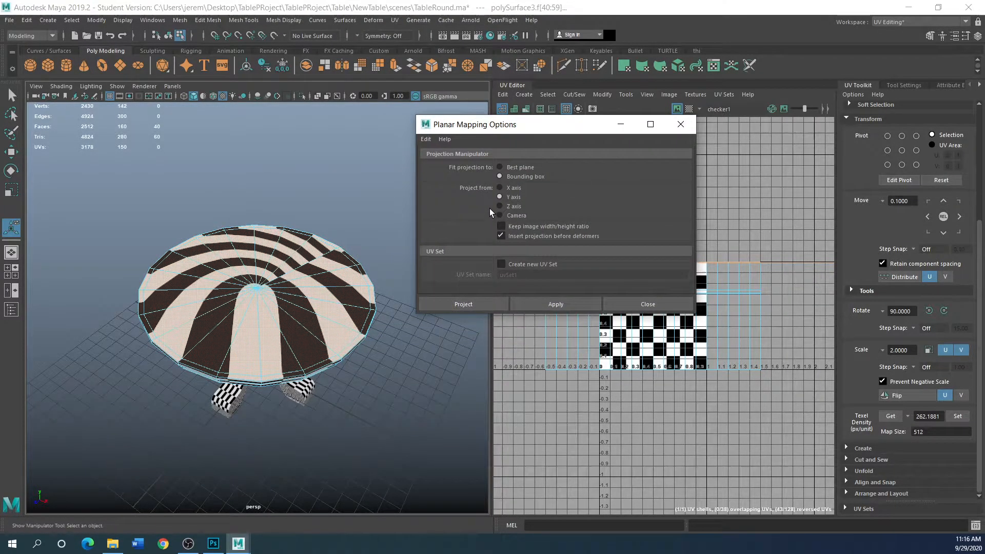
Try a planar UV projection from the X axis on the selected top faces
left_click(500, 188)
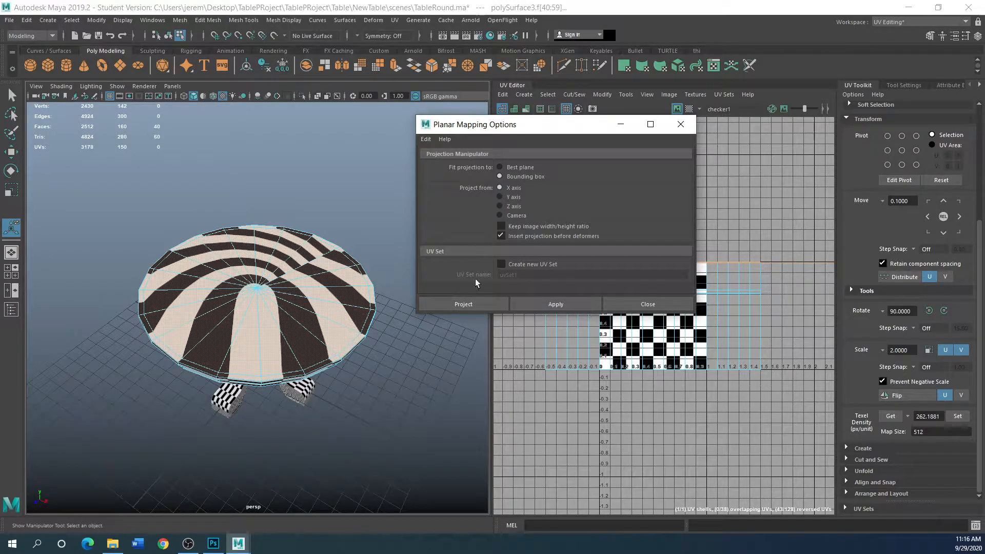
left_click(537, 303)
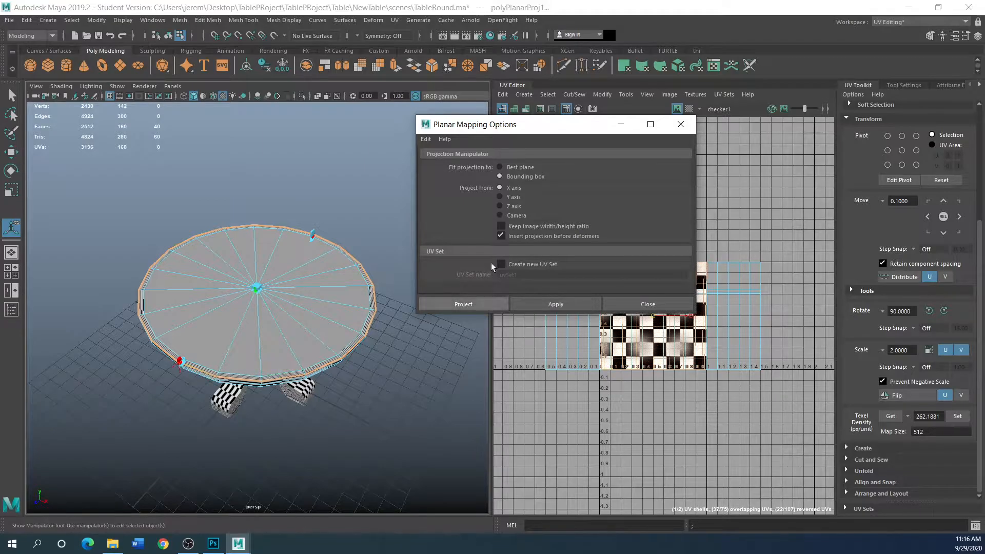
left_click_drag(560, 128, 607, 282)
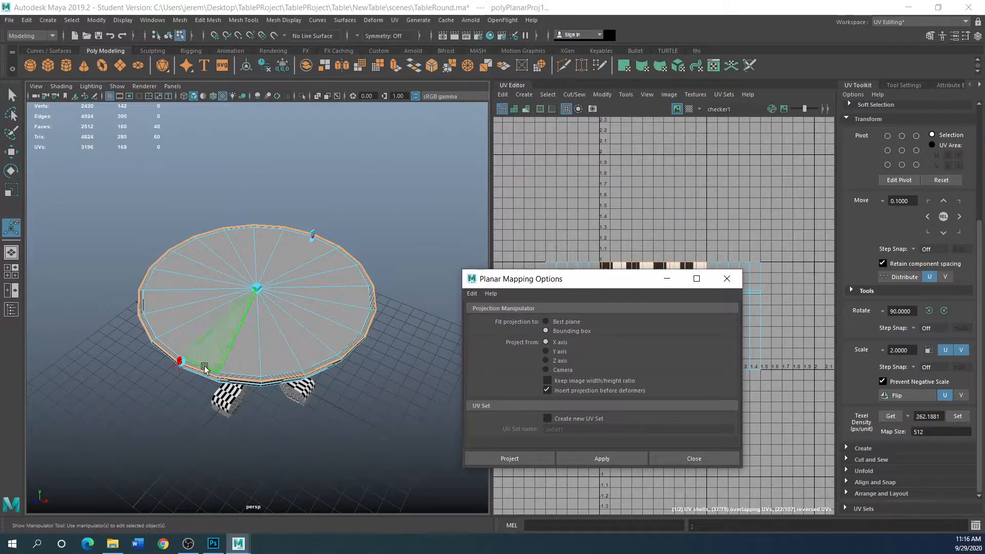
left_click_drag(190, 393, 302, 369, "alt")
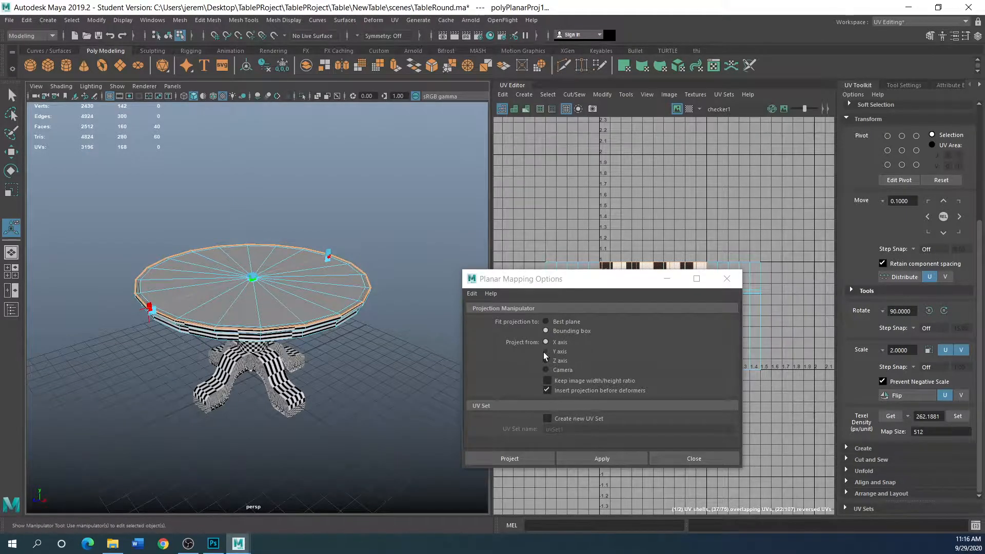
Project the selected top faces' UVs as a planar map from the Y axis, fitted to the bounding box
left_click(546, 351)
left_click(594, 459)
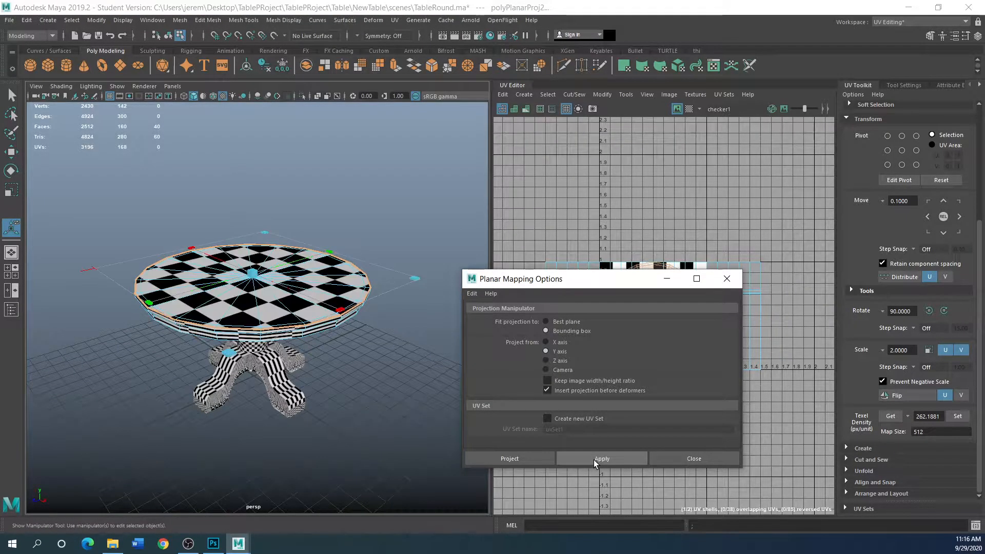
left_click_drag(423, 339, 365, 358, "alt")
left_click_drag(537, 284, 420, 430)
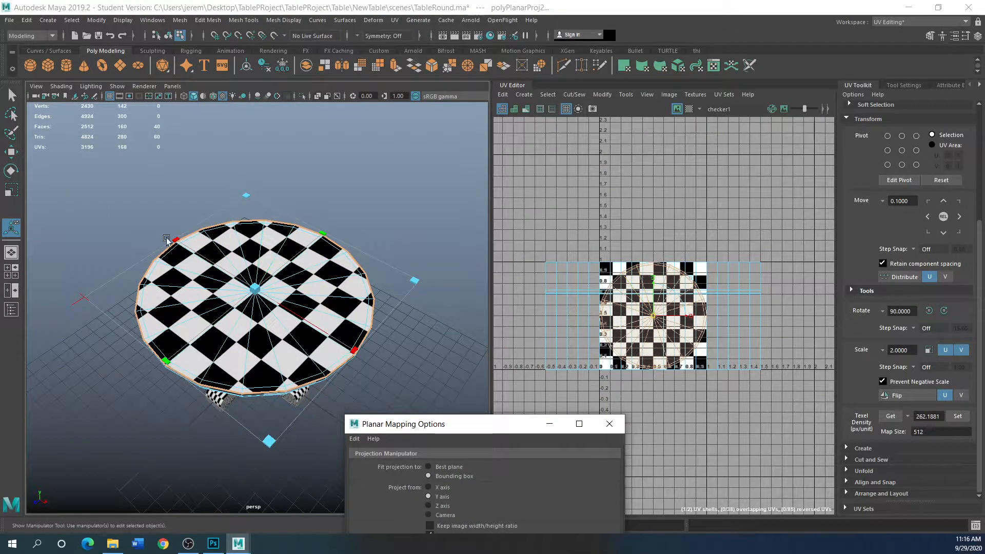
Try enlarging the top surface's UVs separately in height and width, and undo the scaling
right_click(636, 317)
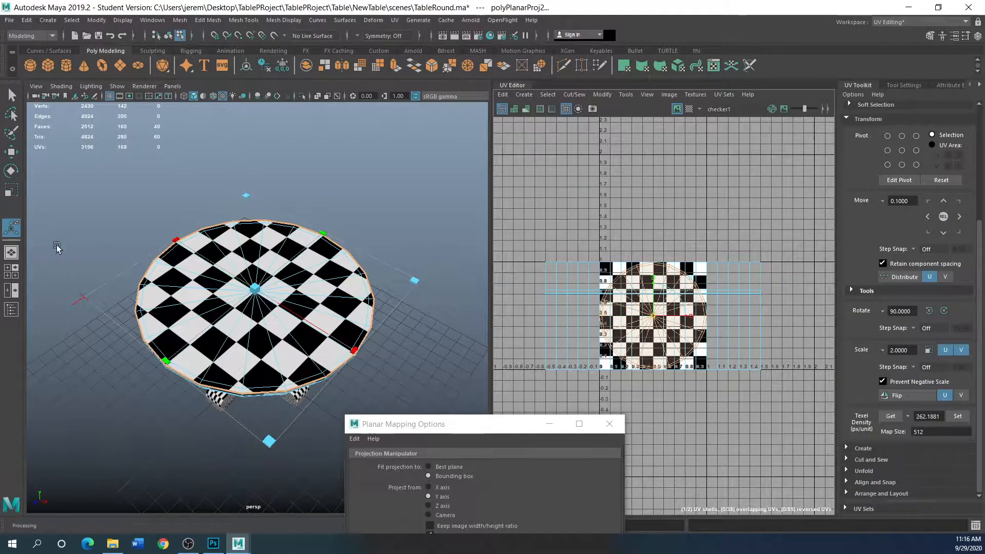
left_click(12, 190)
left_click_drag(680, 313, 696, 313)
left_click_drag(653, 283, 650, 257)
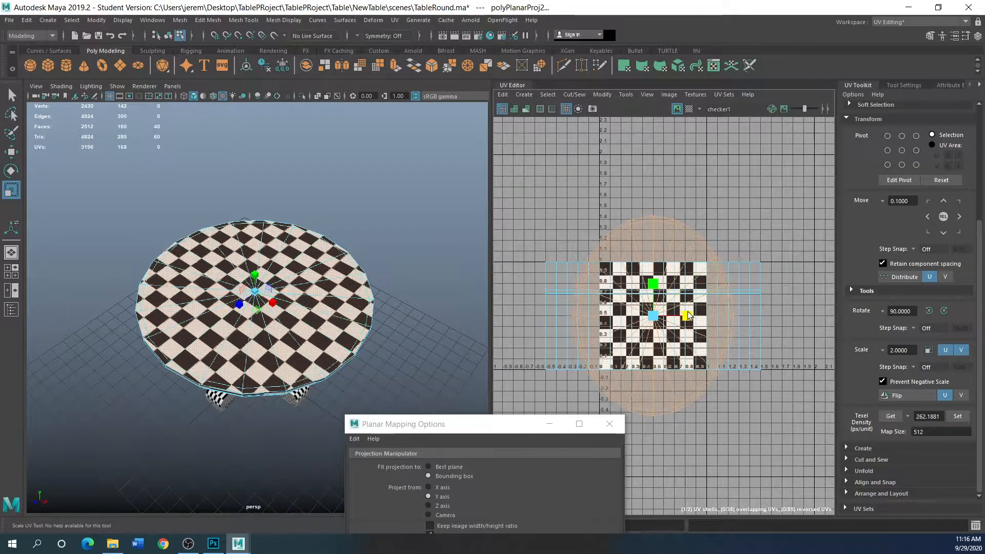
left_click_drag(441, 333, 388, 323, "alt")
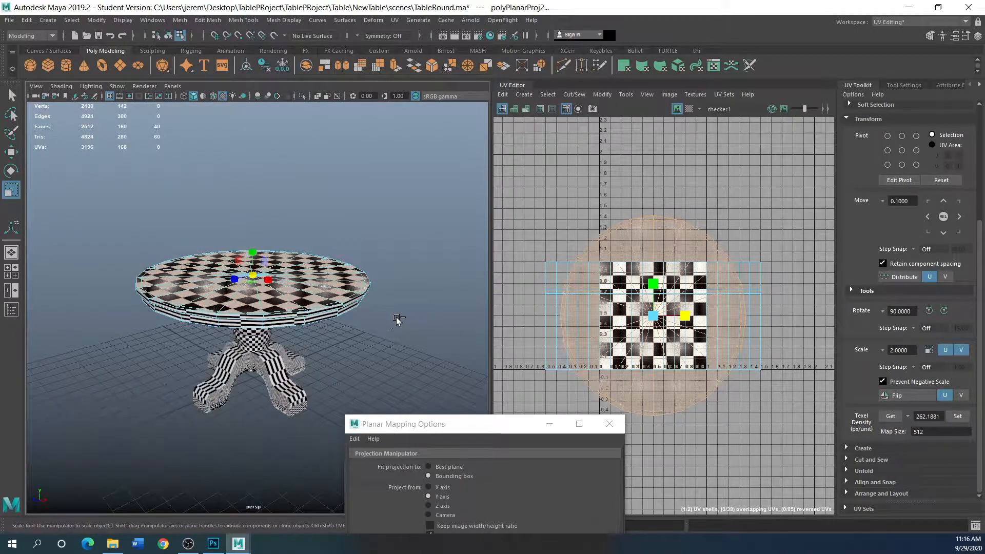
key("ctrl+z")
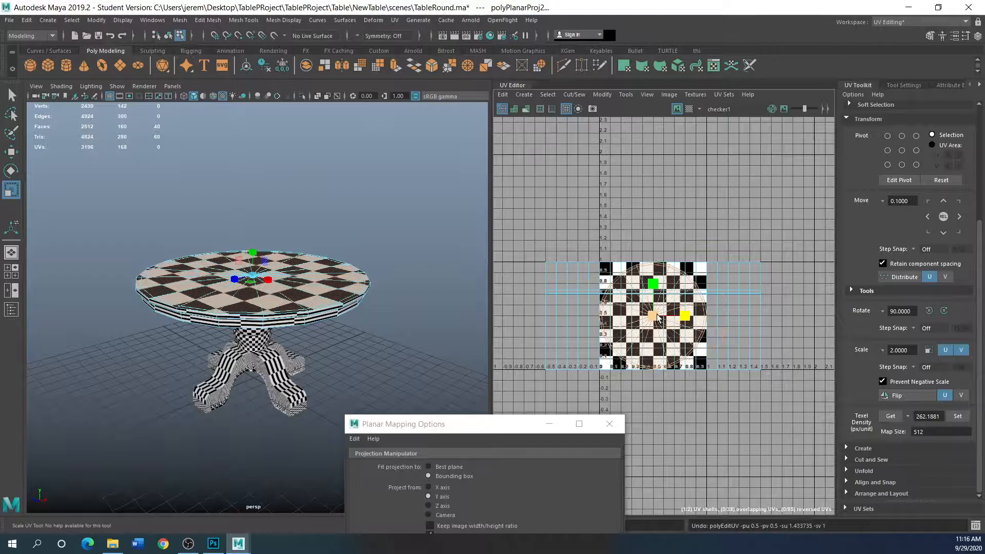
Scale the top surface's UVs up uniformly to about three times the texture square so its checks get smaller
left_click_drag(655, 315, 718, 319)
left_click_drag(290, 343, 340, 317, "alt")
key("q")
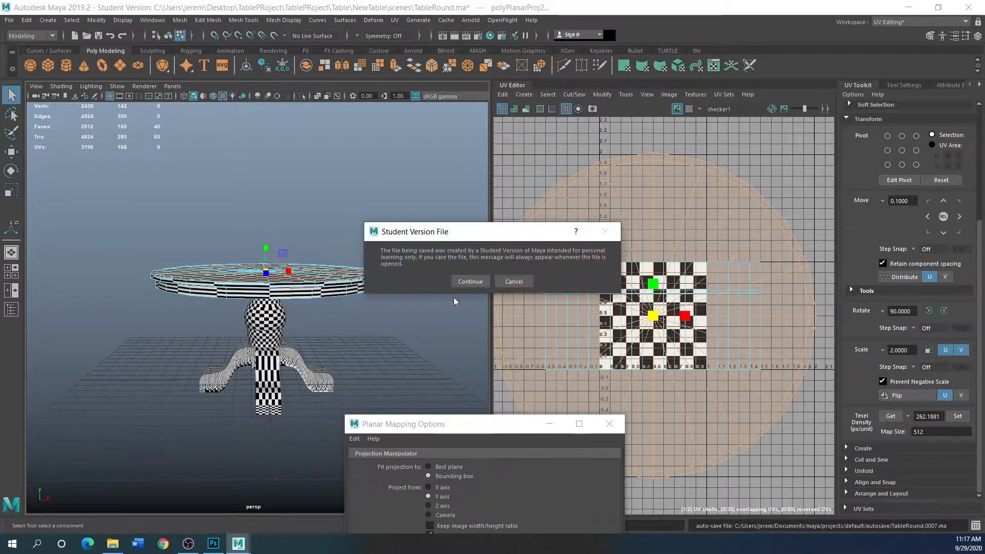
Continue past the student-version save notice and activate the Scale tool
left_click(470, 281)
key("r")
scroll(356, 303, "up", 3)
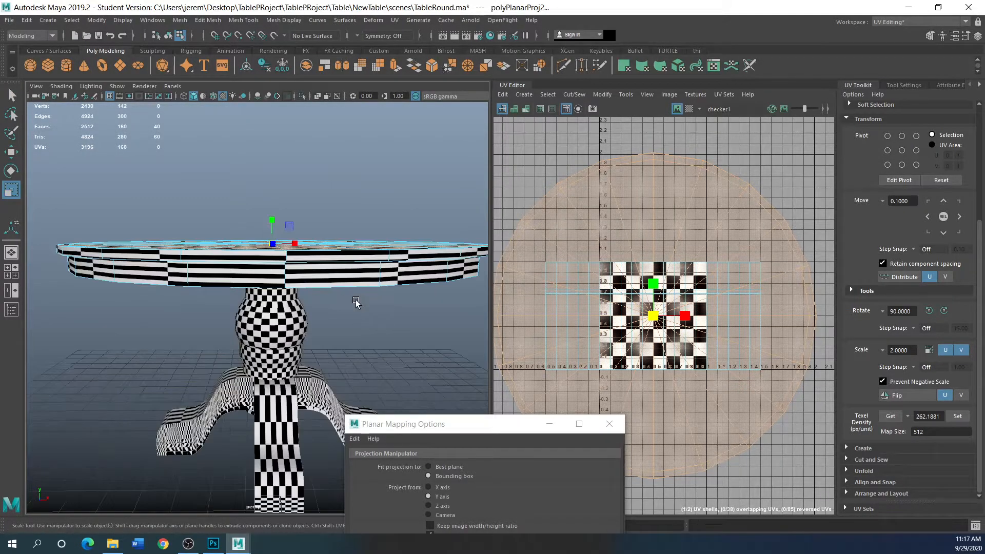
Select both bands of faces around the tabletop's rim, stretching their UVs horizontally and shrinking them vertically
double_click(347, 254)
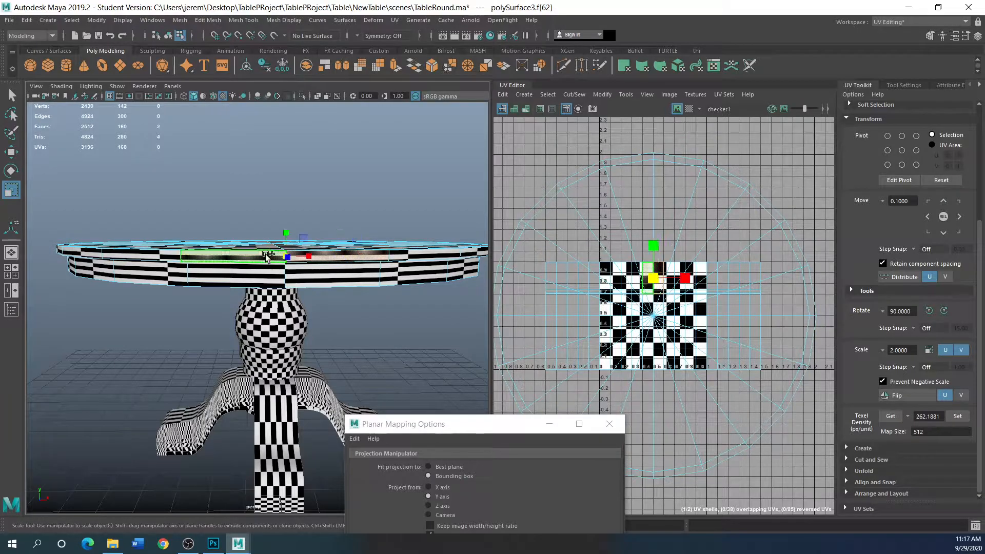
double_click(309, 280, "shift")
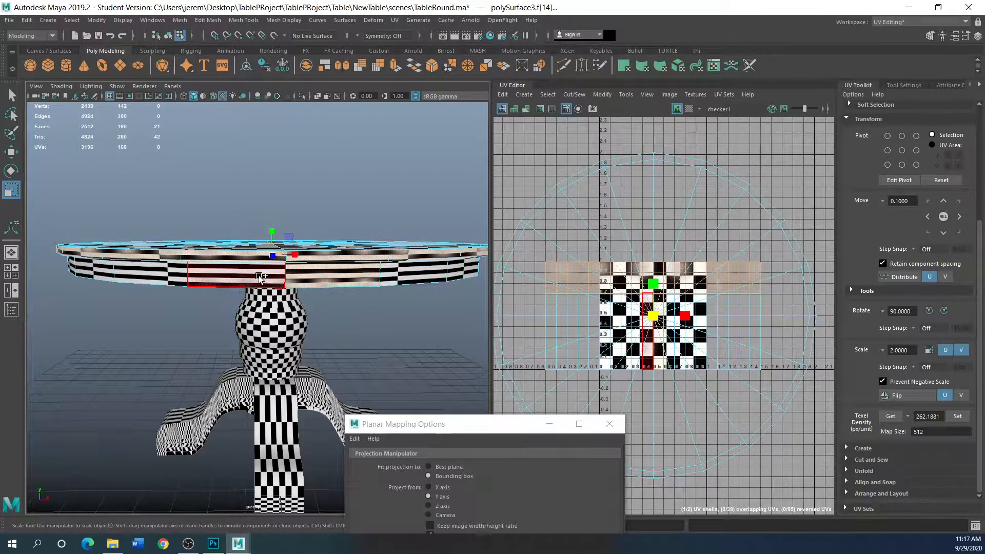
left_click_drag(356, 304, 109, 183, "alt")
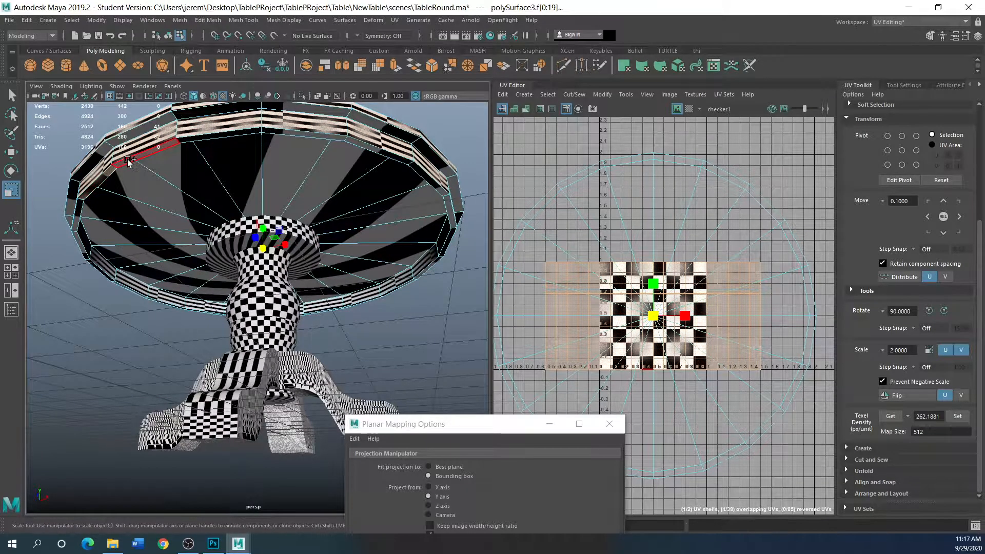
left_click_drag(371, 325, 356, 352, "alt")
left_click_drag(680, 318, 876, 307)
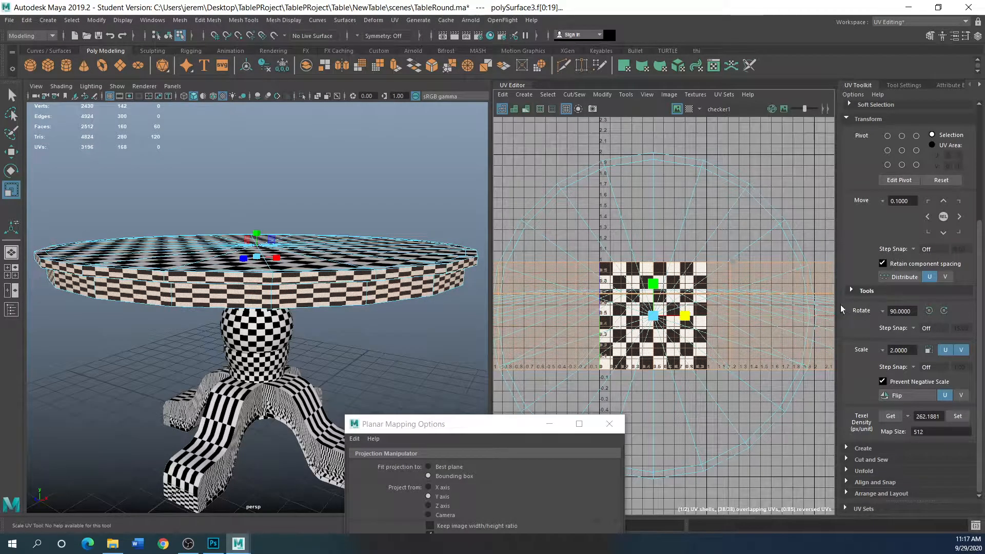
left_click_drag(652, 284, 649, 310)
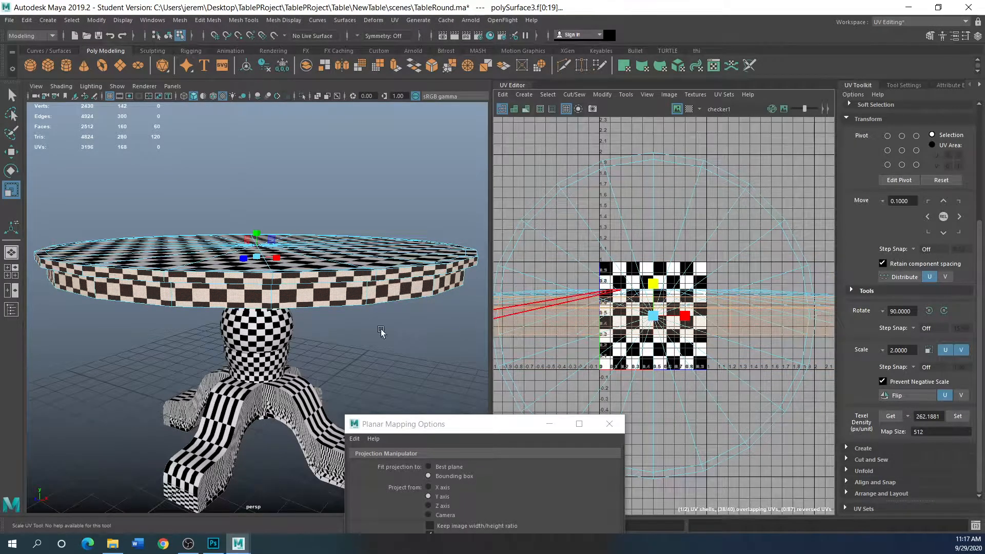
Add the wedge-shaped faces around the tabletop's underside to the face selection
left_click_drag(336, 334, 122, 253, "alt")
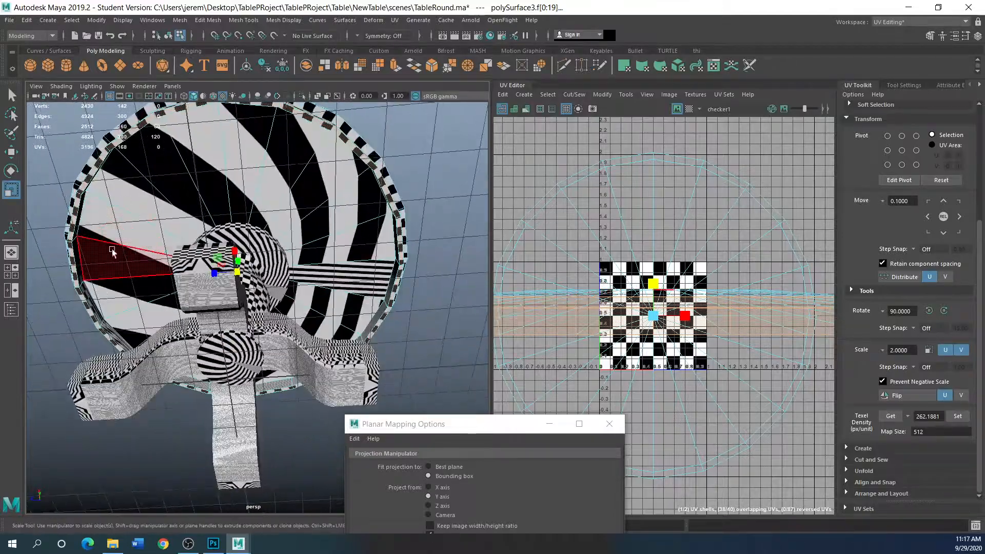
left_click(102, 255, "shift")
left_click(115, 229, "shift")
left_click(134, 205, "shift")
left_click(168, 186, "shift")
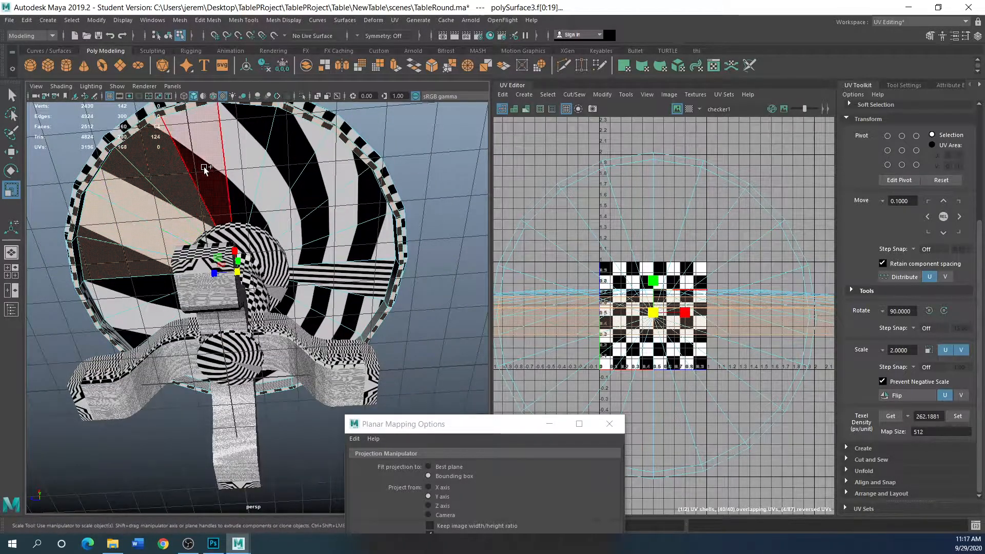
left_click(205, 169, "shift")
left_click(236, 165, "shift")
left_click(281, 166, "shift")
left_click(323, 186, "shift")
left_click(349, 218, "shift")
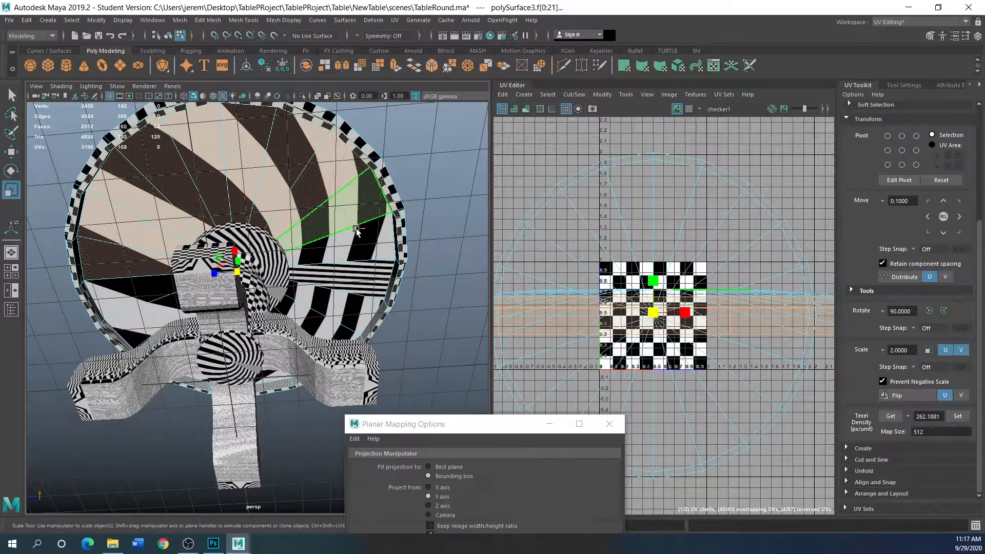
left_click(364, 252, "shift")
left_click(353, 280, "shift")
left_click(323, 302, "shift")
left_click(154, 317, "shift")
left_click_drag(152, 333, 167, 305, "alt")
left_click(146, 374, "shift")
left_click(174, 394, "shift")
left_click(284, 426, "shift")
left_click(250, 438, "shift")
left_click(218, 441, "shift")
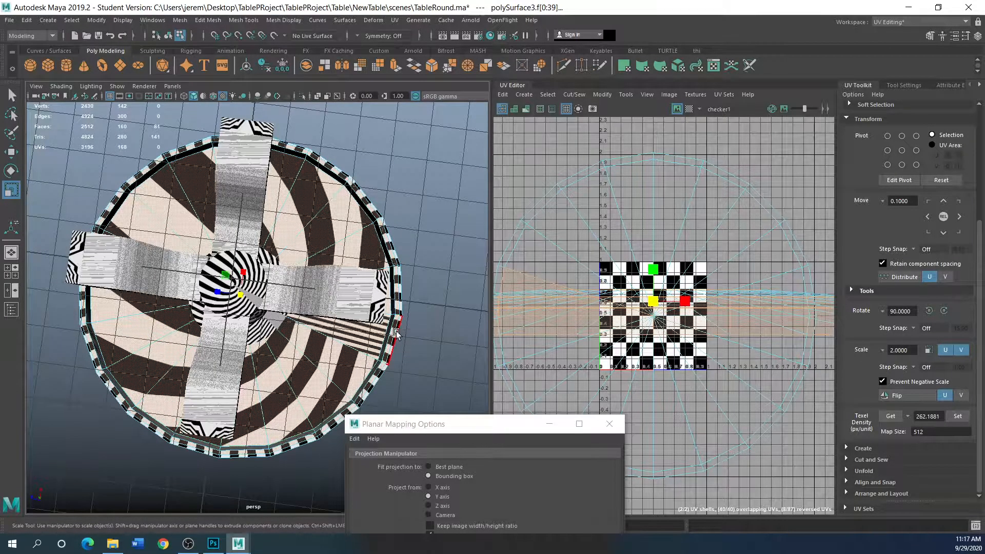
Try a planar UV projection from the Y axis on the selected underside and rim faces, and undo it
left_click_drag(358, 320, 361, 144, "alt")
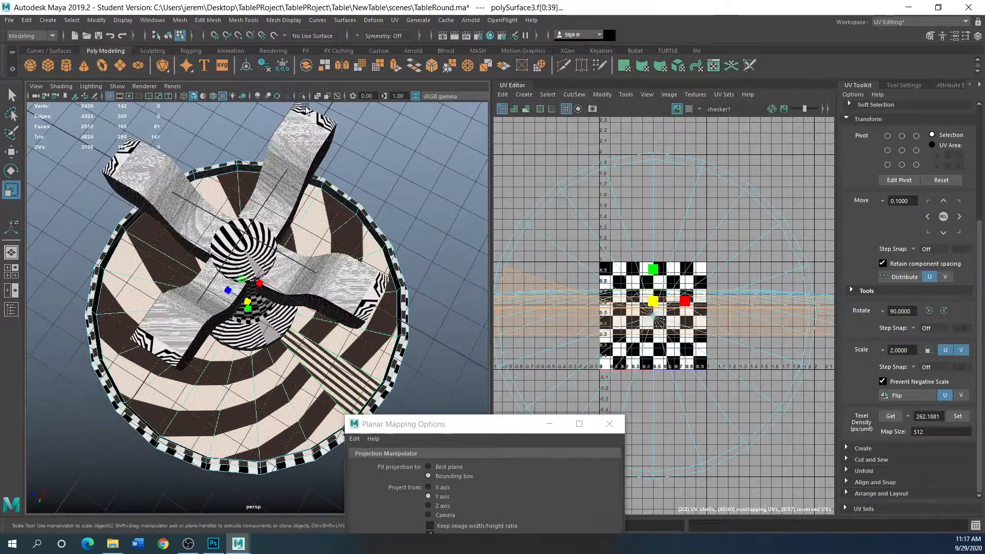
left_click(394, 20)
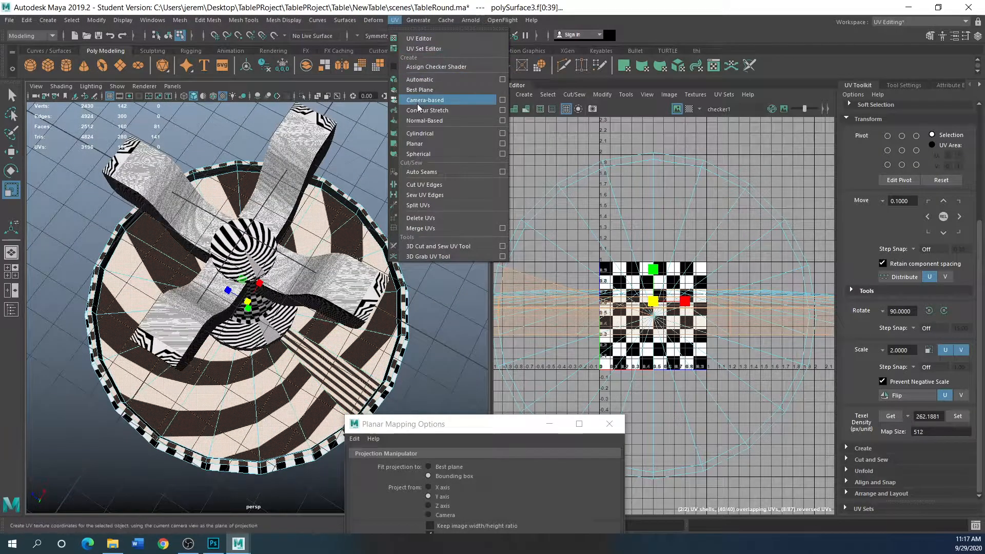
left_click(423, 145)
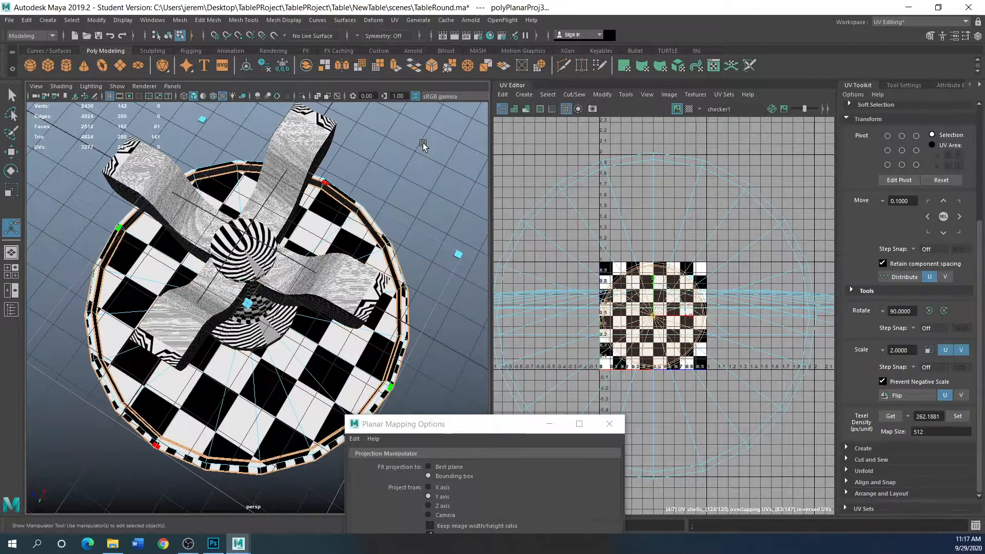
mouse_move(360, 308)
left_mouse_down("alt")
mouse_move(304, 336)
mouse_move(228, 413)
mouse_move(354, 411)
mouse_move(351, 314)
left_mouse_up("alt")
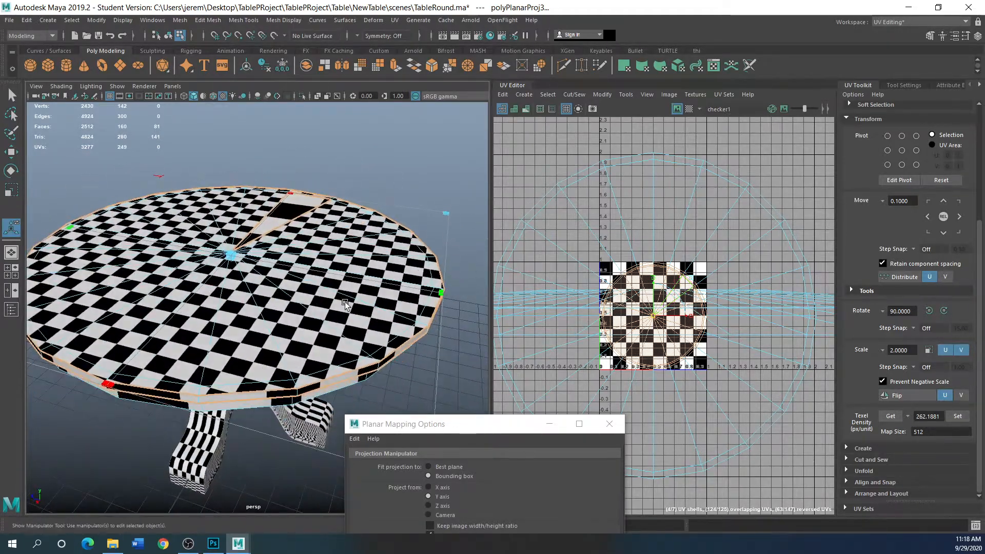
left_click(300, 242, "shift")
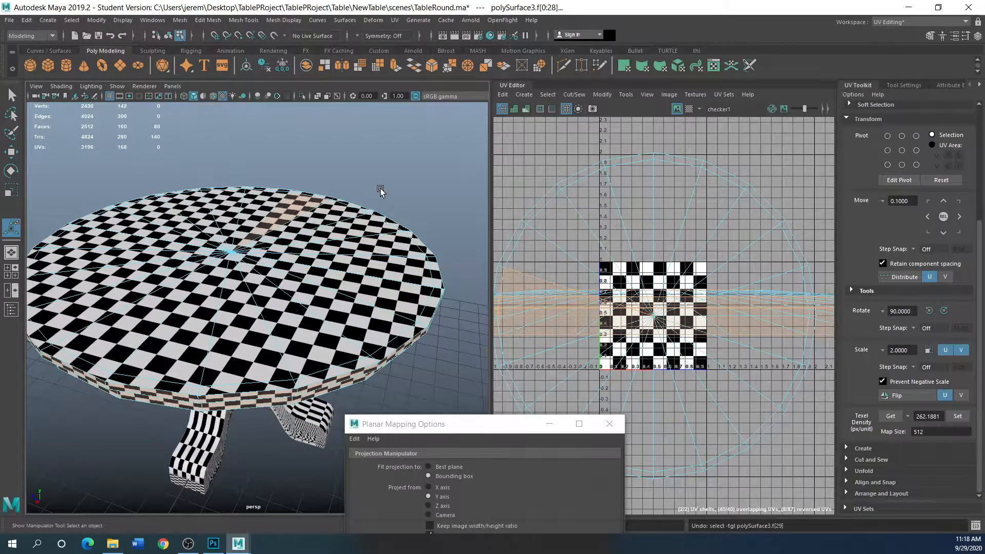
Remove the stray wedge on the tabletop's upper surface from the face selection
left_click(285, 216, "shift")
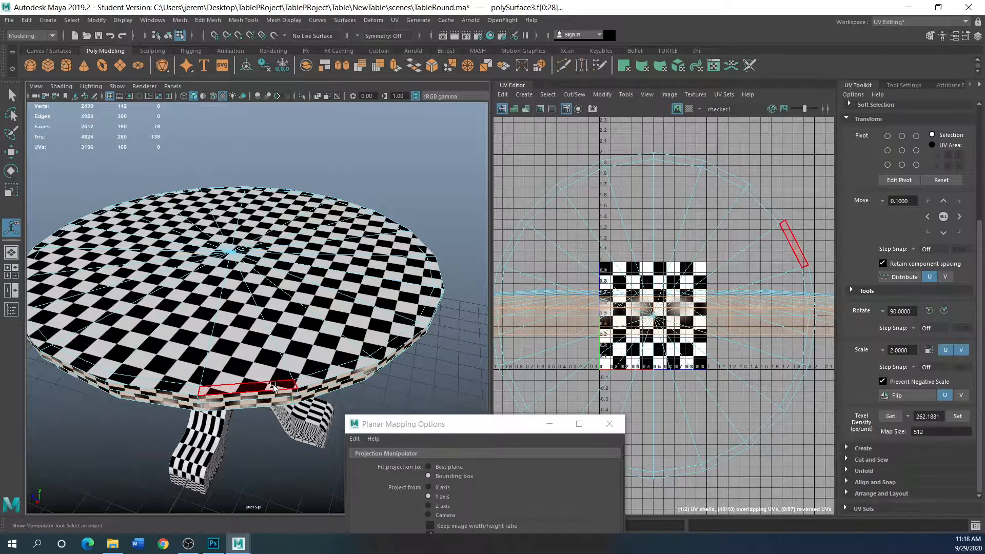
left_click_drag(272, 402, 273, 309, "alt")
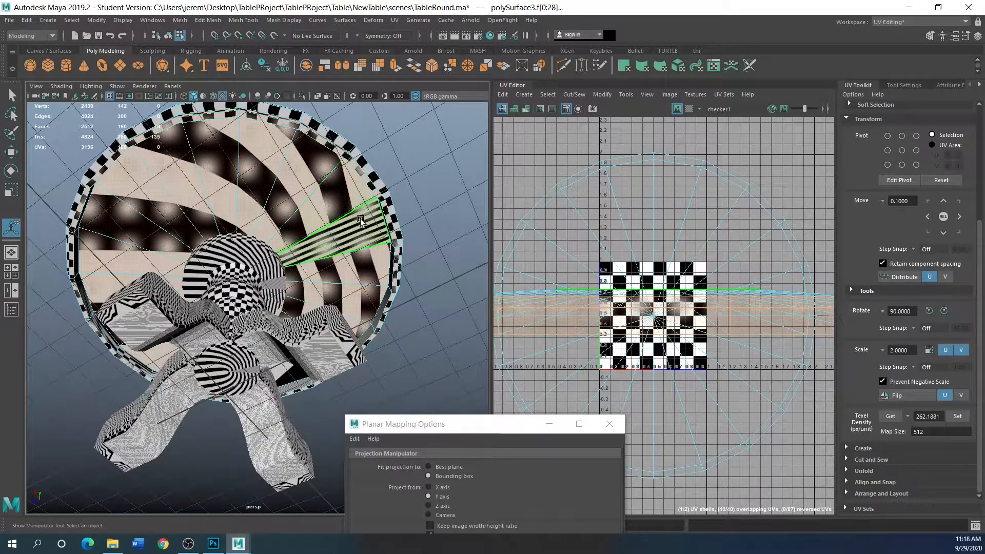
Try a planar Y-axis projection with uniformly enlarged UVs on the selected underside faces, and undo both
left_click(393, 20)
left_click(419, 149)
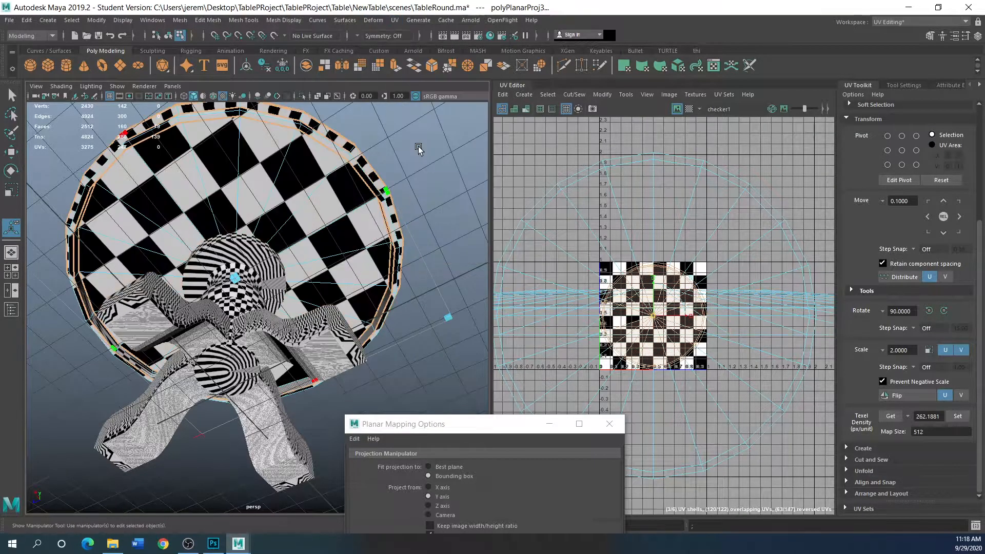
left_click(12, 191)
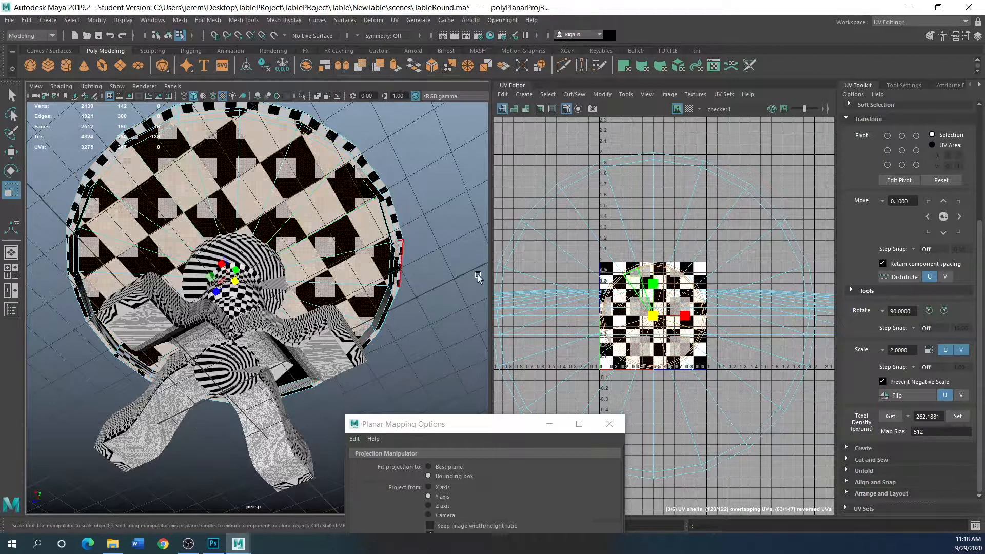
left_click_drag(660, 317, 731, 329)
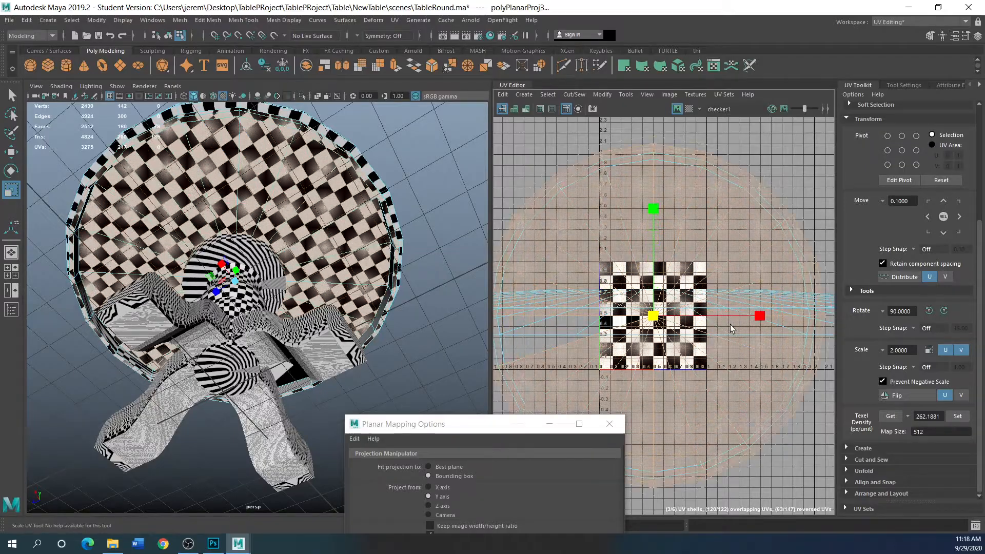
left_click_drag(390, 272, 338, 285, "alt")
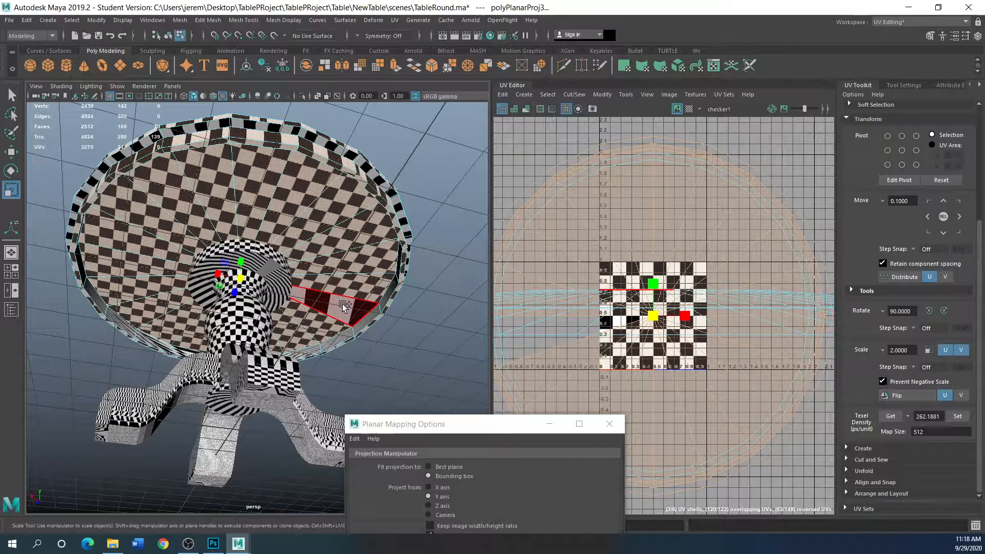
left_click(342, 303)
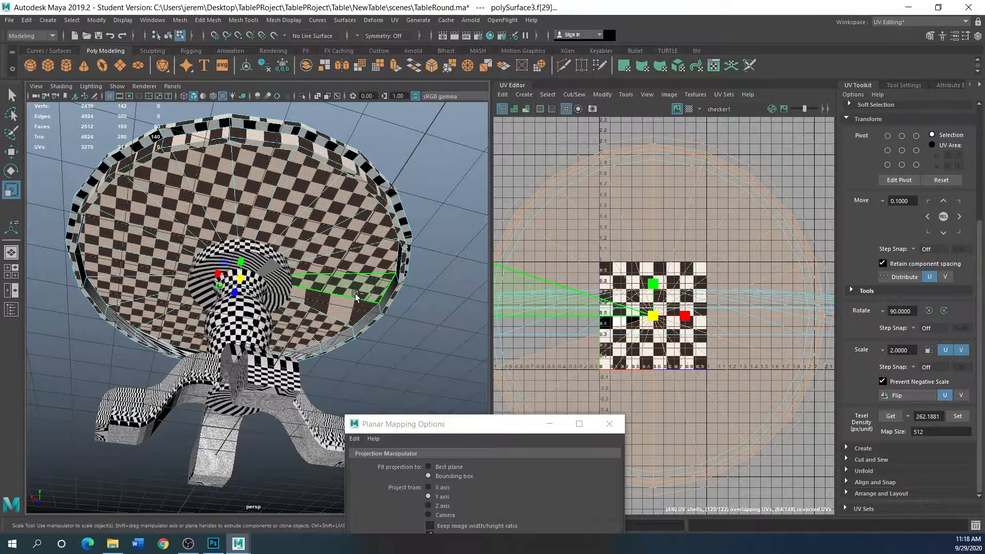
key("ctrl+z")
key("ctrl+z")
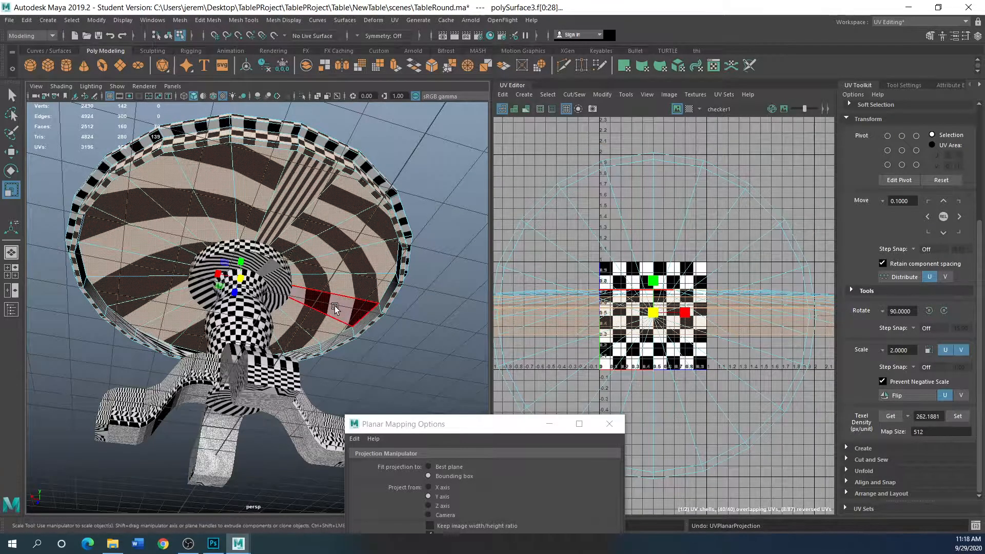
Add the missed underside wedge to the selection and project the selected faces' UVs as a planar map from the Y axis
left_click(334, 306, "shift")
left_click_drag(409, 265, 364, 281, "alt")
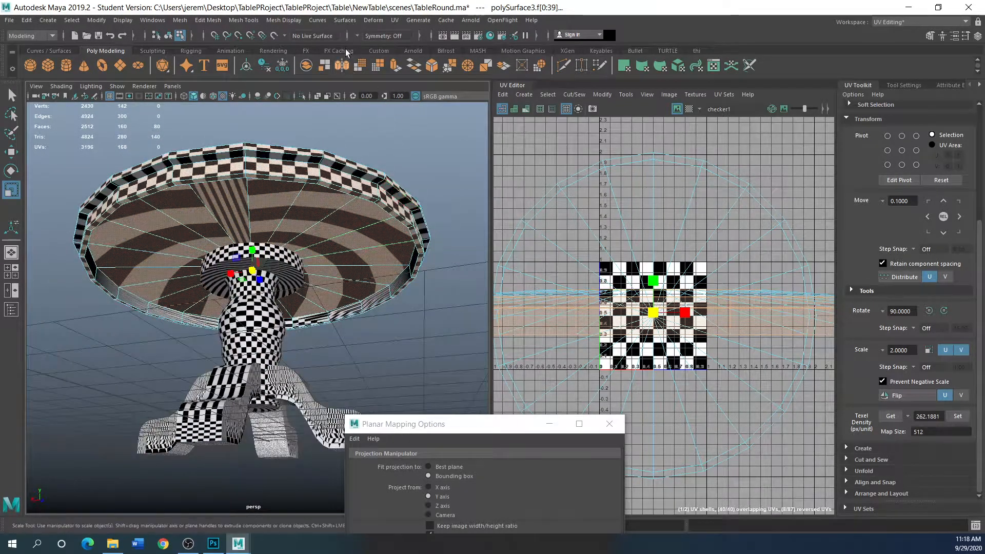
left_click(394, 20)
left_click(426, 145)
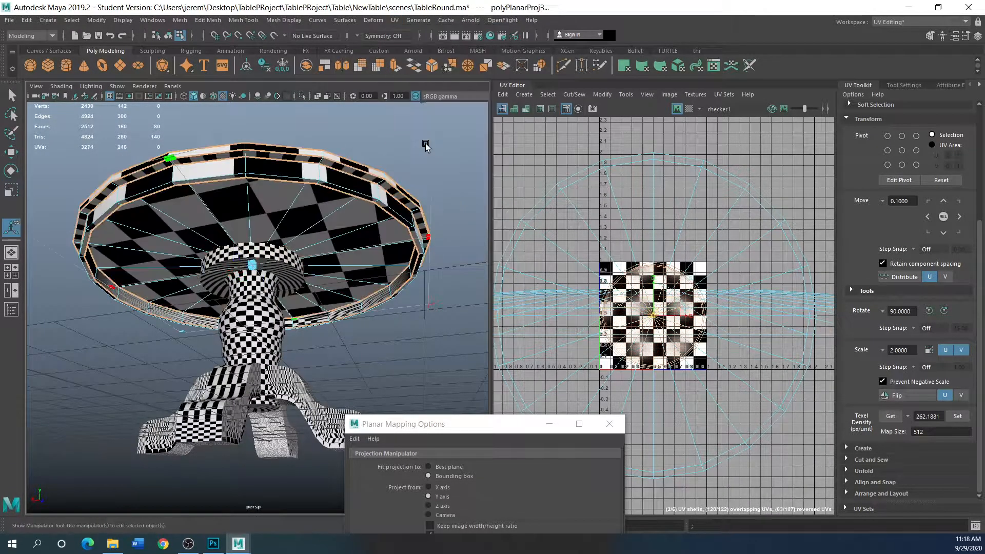
Scale the newly projected underside UVs up uniformly to about three times the texture square and clear the selection
left_click(12, 191)
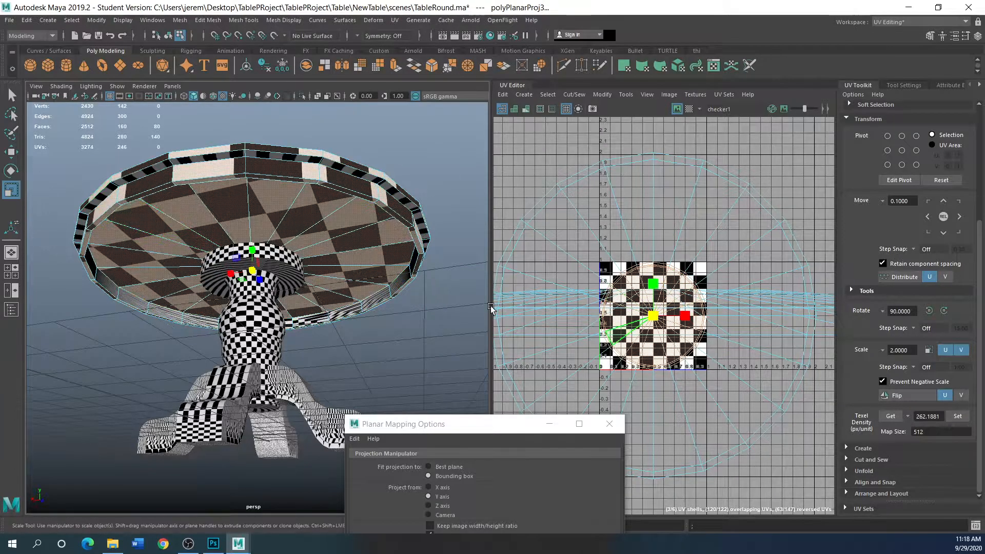
left_click_drag(668, 316, 731, 317)
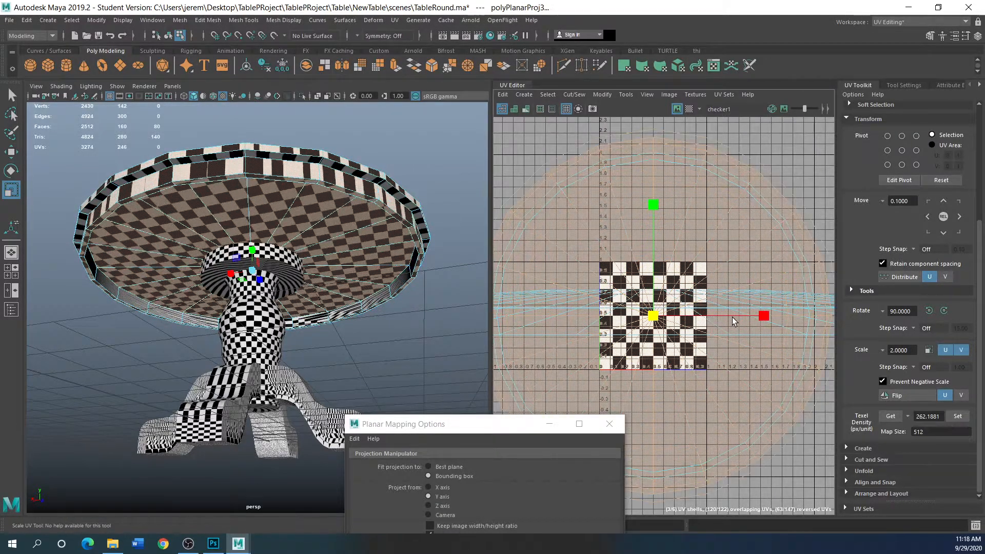
left_click(407, 324)
Select both bands of faces around the tabletop's rim and project their UVs with cylindrical mapping
left_click_drag(400, 318, 330, 330, "alt")
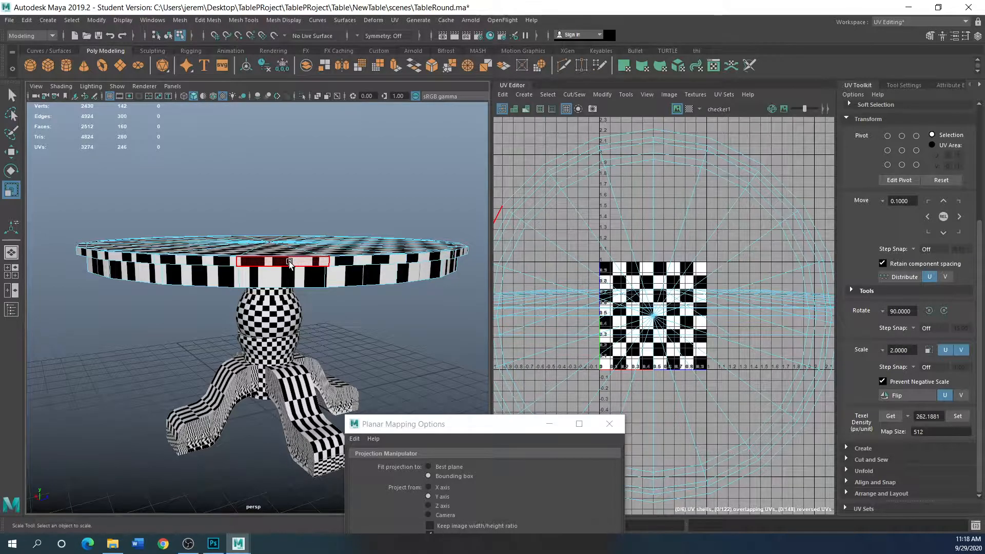
left_click(289, 262)
double_click(207, 259, "shift")
left_click(209, 276, "shift")
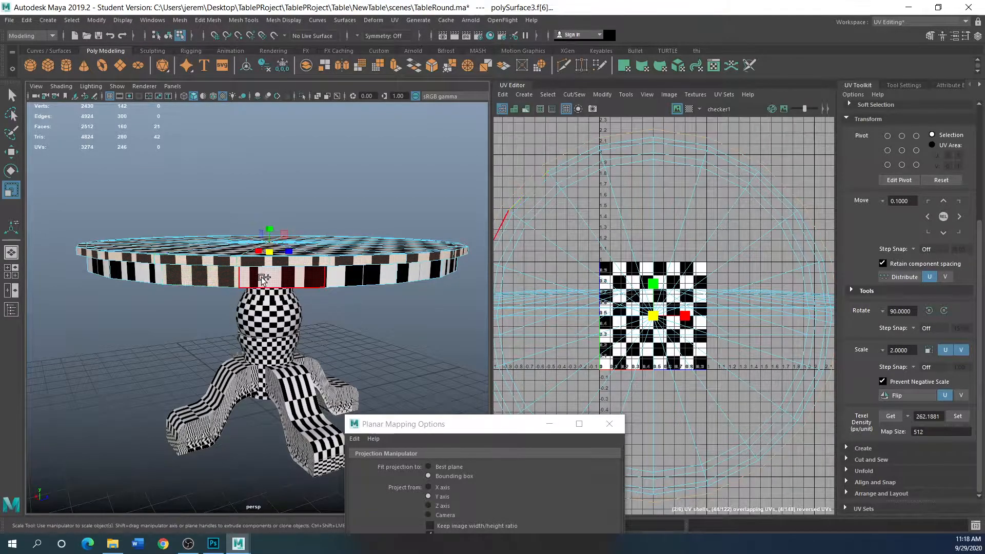
double_click(263, 277, "shift")
left_click(394, 21)
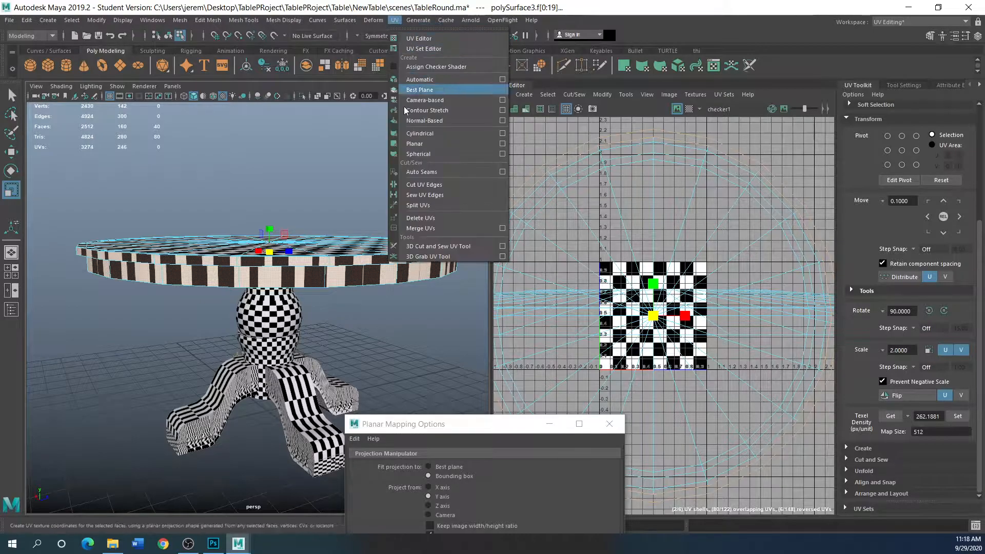
left_click(417, 135)
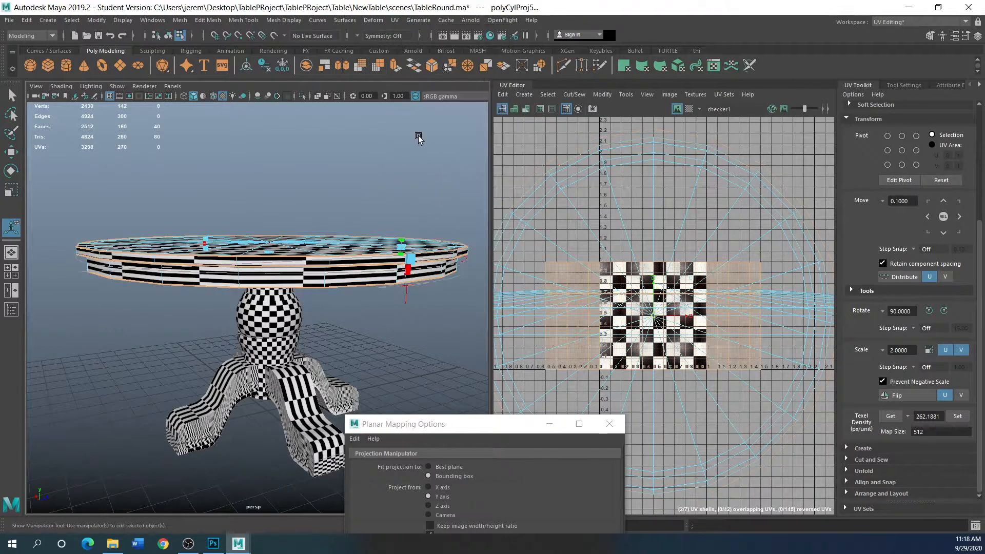
Adjust the height of the rim's UVs, stretch them horizontally about five times, and clear the selection
left_click(12, 189)
mouse_move(651, 291)
left_mouse_down()
mouse_move(651, 233)
mouse_move(655, 313)
mouse_move(654, 283)
left_mouse_up()
left_click_drag(685, 316, 817, 317)
left_click(328, 347)
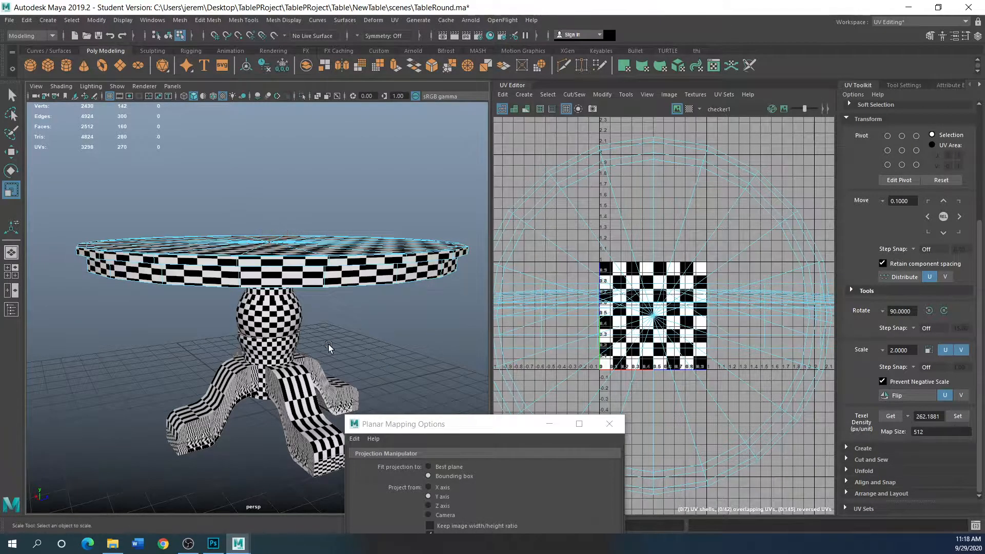
Return the tabletop to object mode and move the Planar Mapping Options window fully into view
left_click_drag(327, 336, 259, 236, "alt")
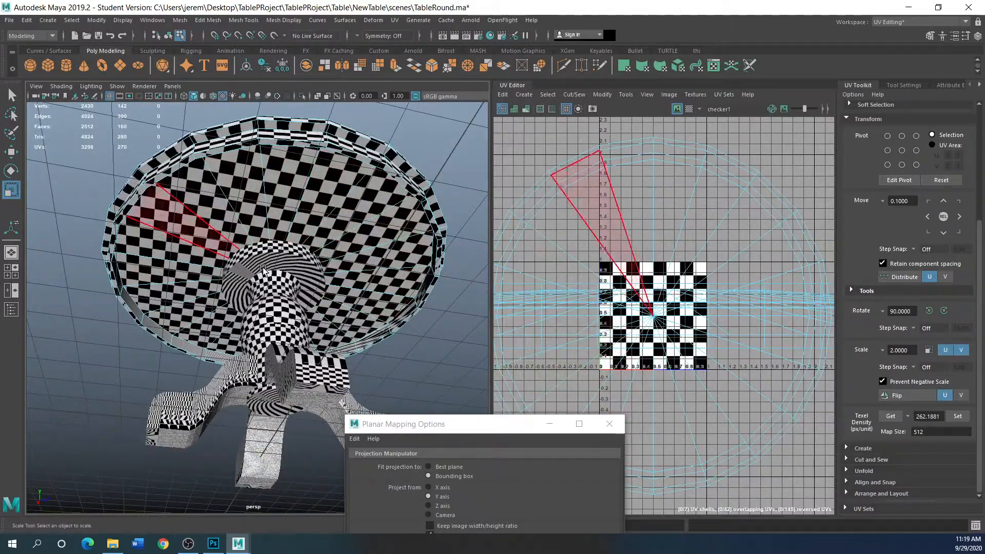
right_click_drag(336, 233, 384, 214)
scroll(241, 275, "up", 2)
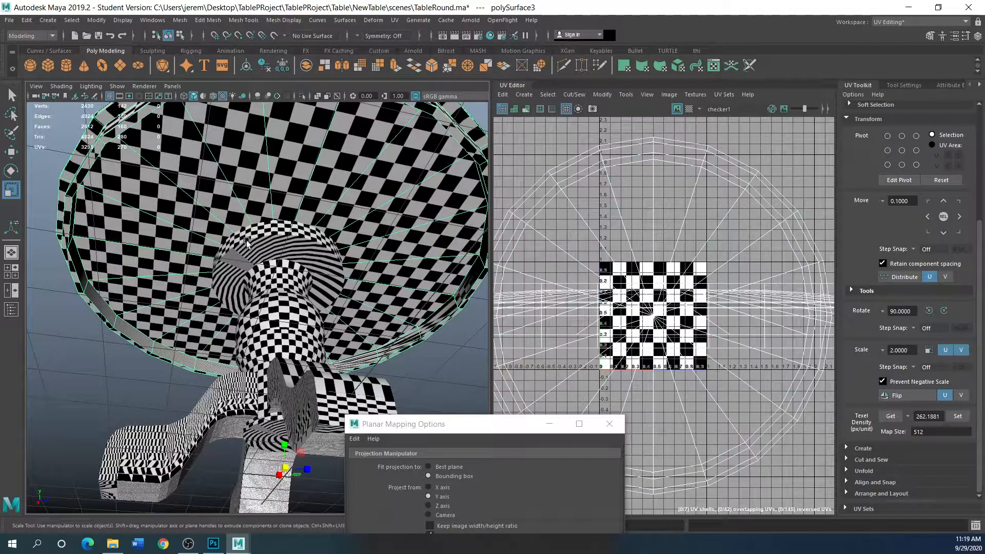
scroll(311, 307, "down", 4)
left_click_drag(364, 328, 293, 361, "alt")
left_click_drag(411, 428, 219, 233)
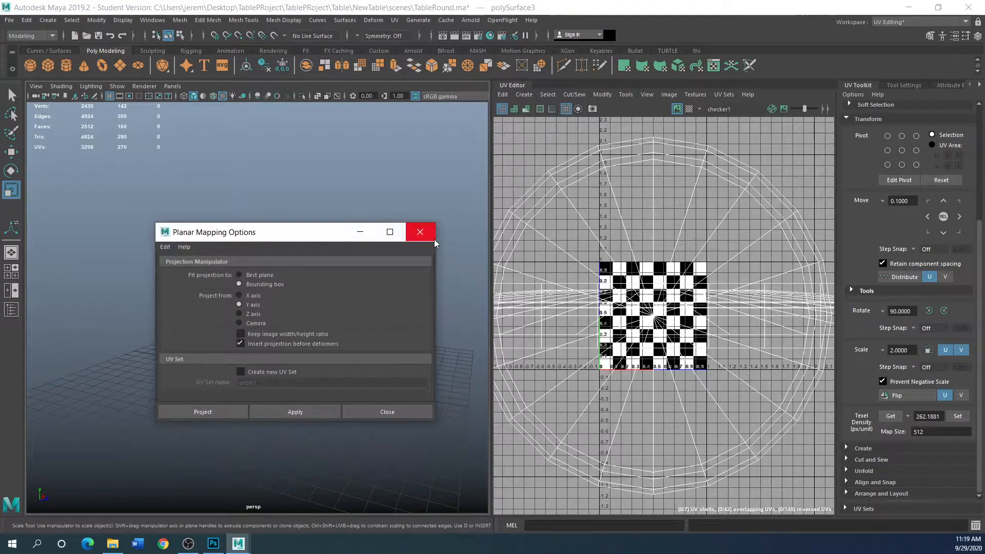
Close the Planar Mapping Options window and select the front table leg as an object
left_click(418, 229)
scroll(263, 374, "up", 3)
scroll(263, 374, "down", 3)
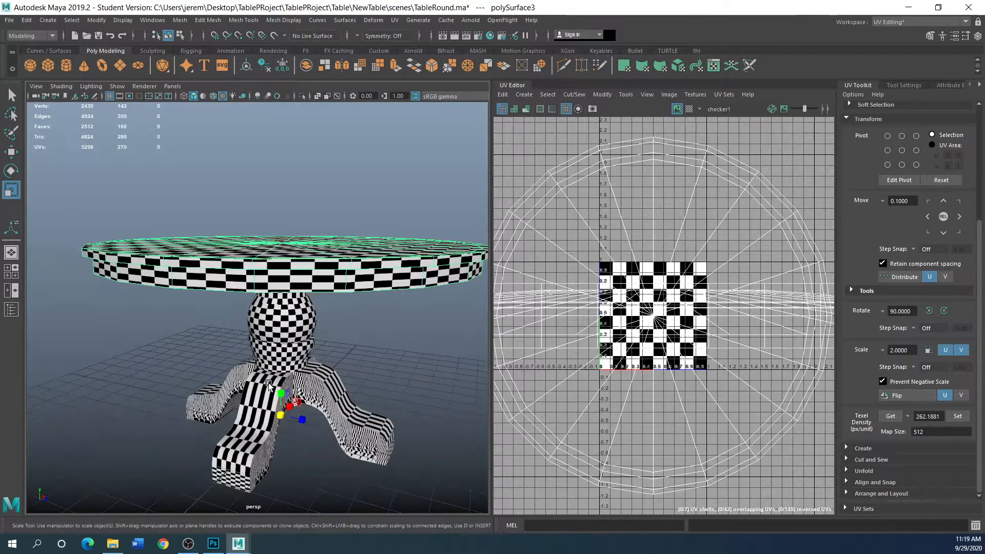
scroll(269, 388, "up", 5)
scroll(256, 400, "down", 3)
left_click_drag(279, 399, 349, 399, "alt")
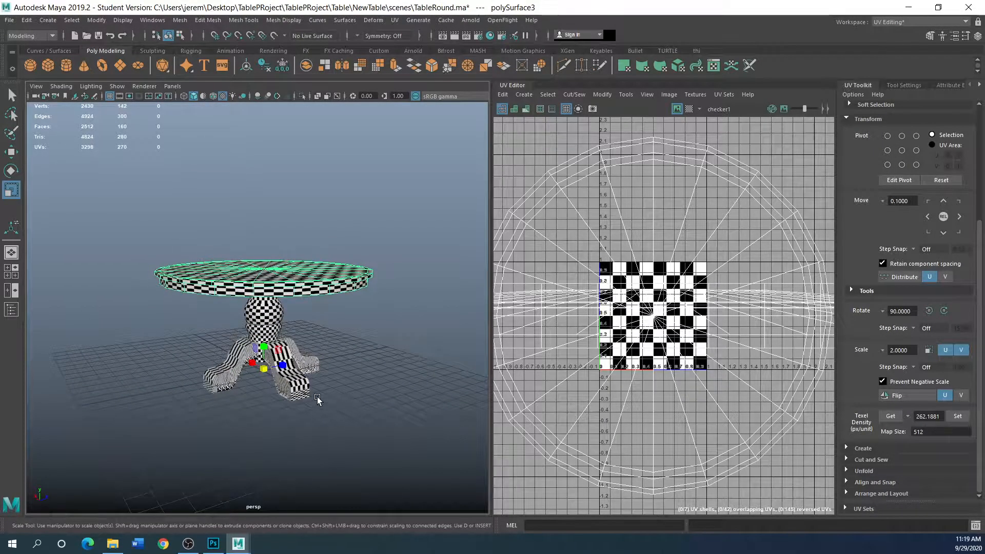
right_click_drag(255, 394, 297, 408, "alt")
left_click_drag(299, 401, 277, 288, "alt")
right_click_drag(273, 261, 327, 246)
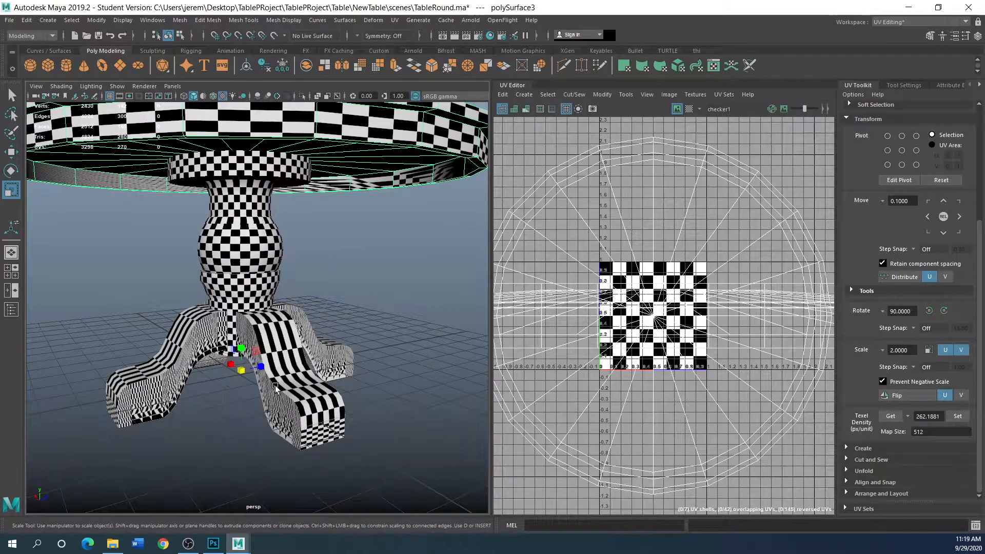
left_click(274, 382)
Project the selected leg's UVs with camera-based mapping
left_click(394, 21)
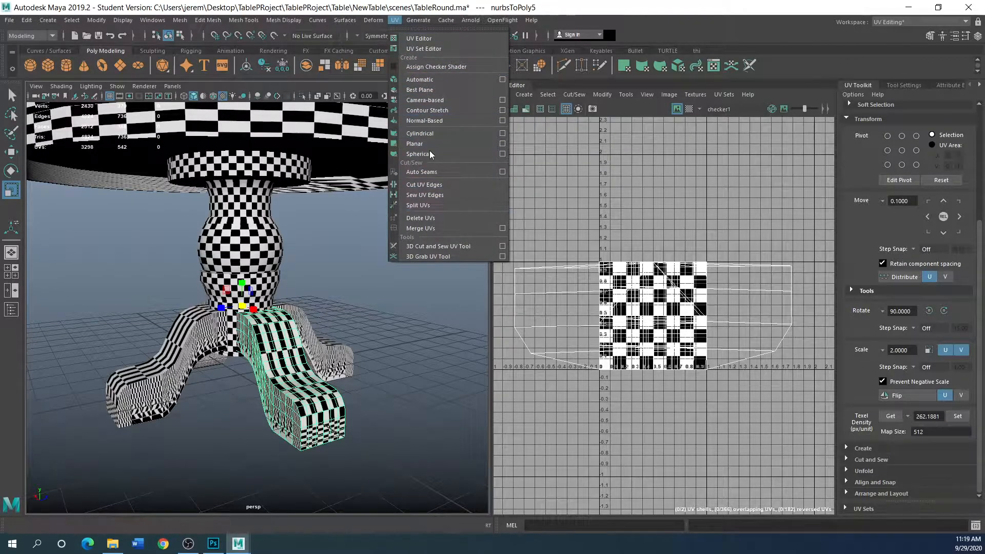
left_click(420, 100)
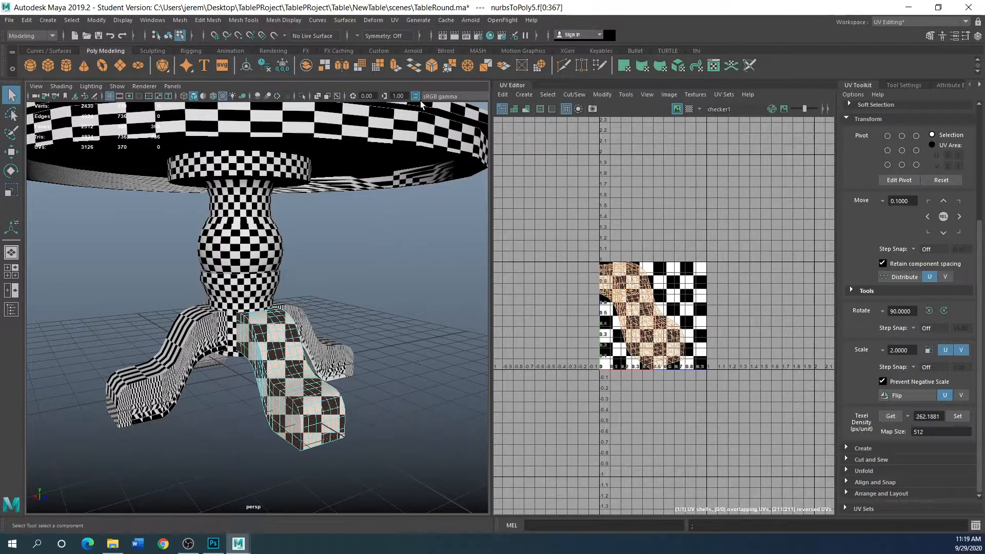
scroll(667, 333, "up", 2)
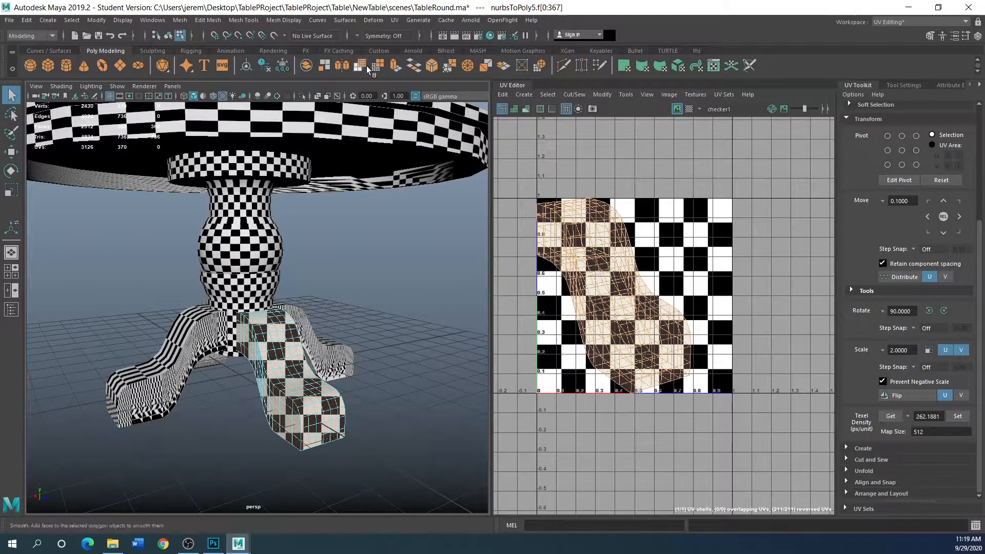
Project the leg's UVs with automatic mapping and switch the UV editor to shell selection
left_click(395, 21)
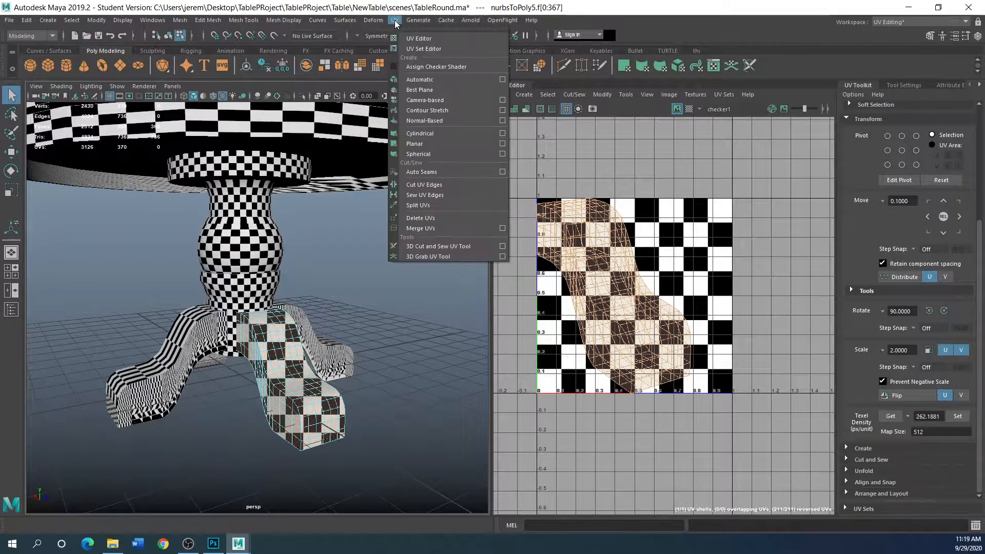
left_click(411, 80)
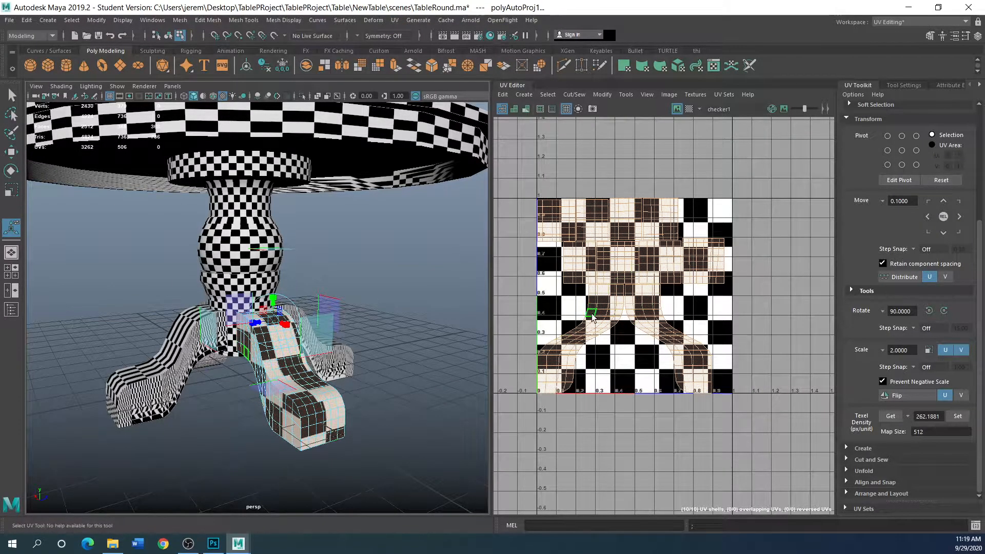
right_click_drag(607, 301, 577, 289)
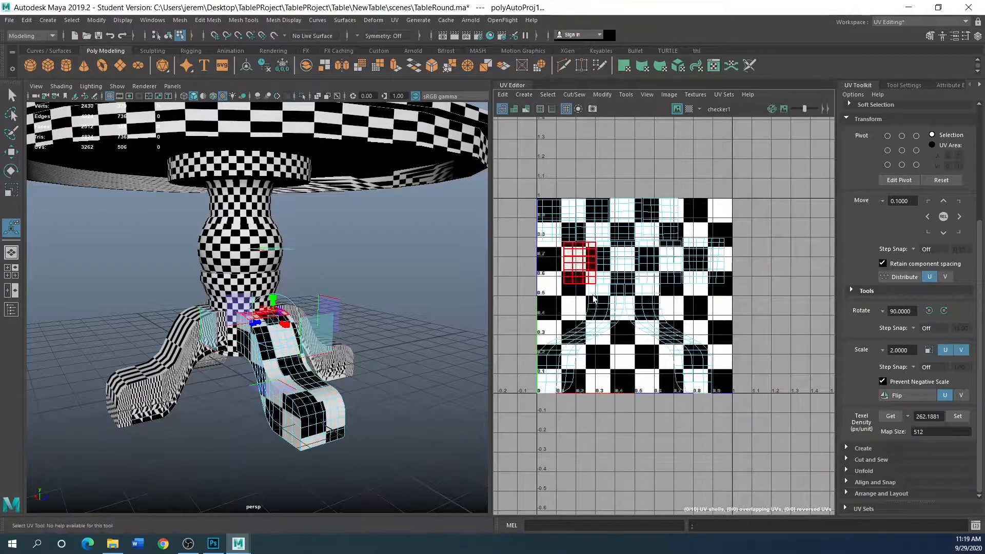
Identify the shells covering the leg's upper foot area and move two of them straight up out of the texture square
left_click(624, 277)
left_click_drag(624, 277, 575, 275)
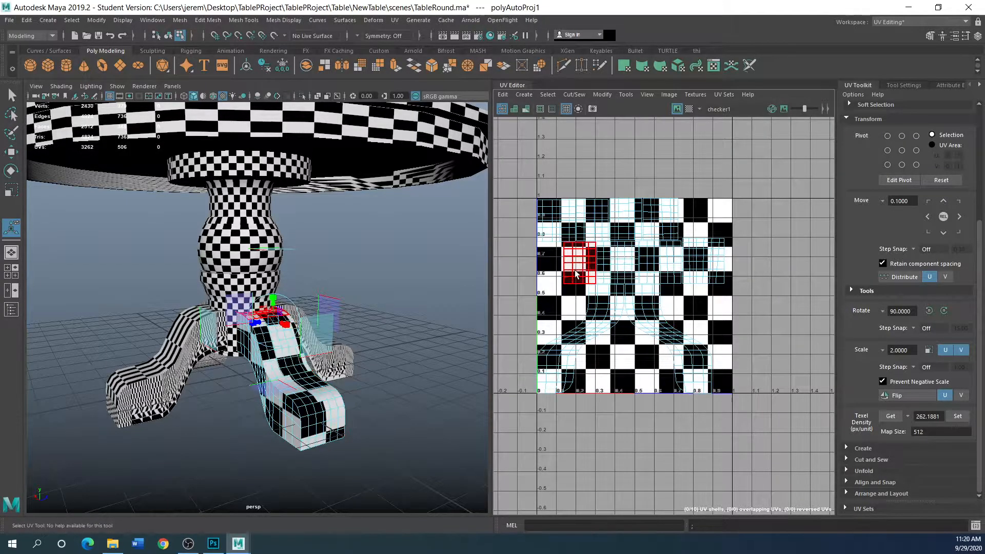
left_click(570, 232)
left_click_drag(287, 395, 272, 331, "alt")
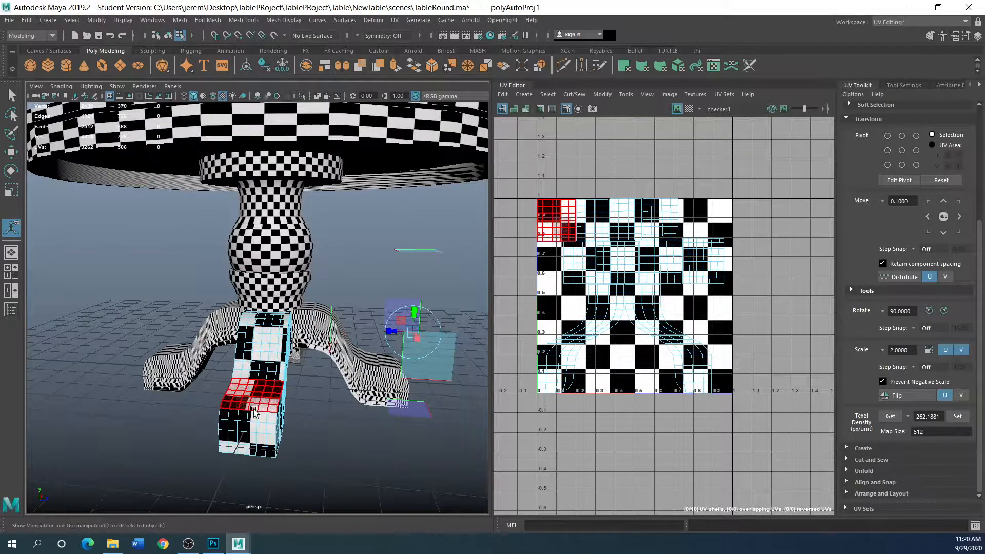
left_click_drag(295, 450, 325, 444, "alt")
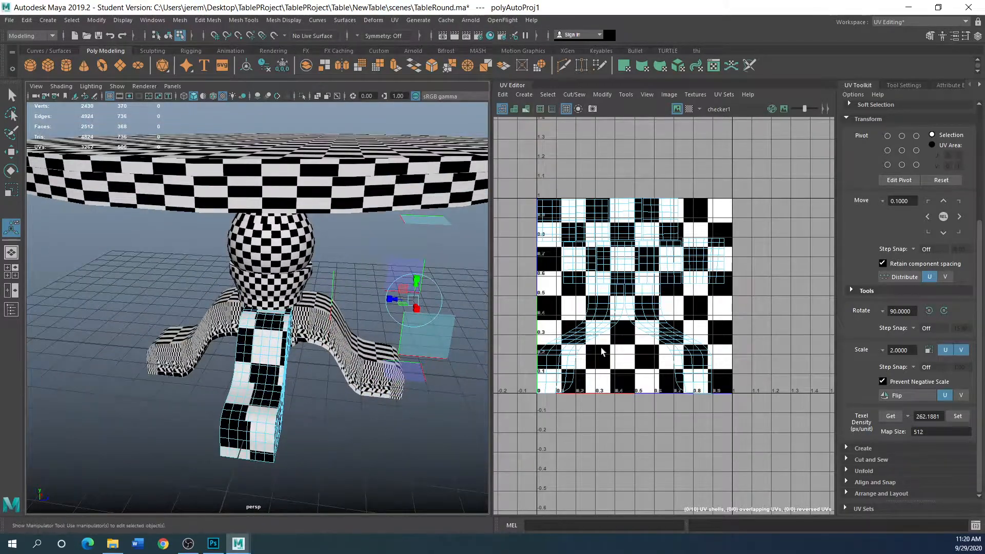
left_click(566, 234)
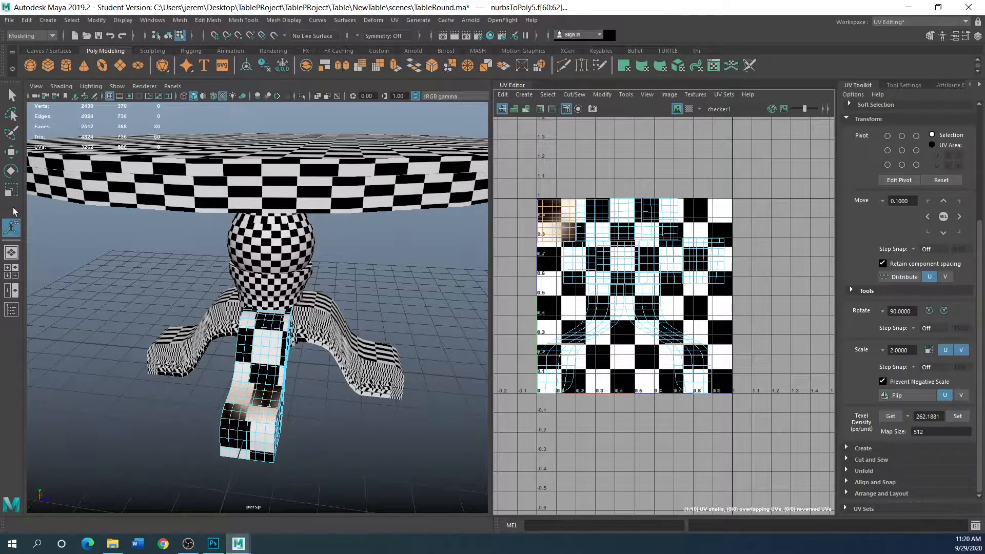
key("w")
left_click_drag(558, 203, 554, 137)
left_click(596, 218)
left_click_drag(603, 221, 603, 157)
Move the two shells covering the upper part of the leg's top surface above the texture square, beside the first two
left_click(651, 224)
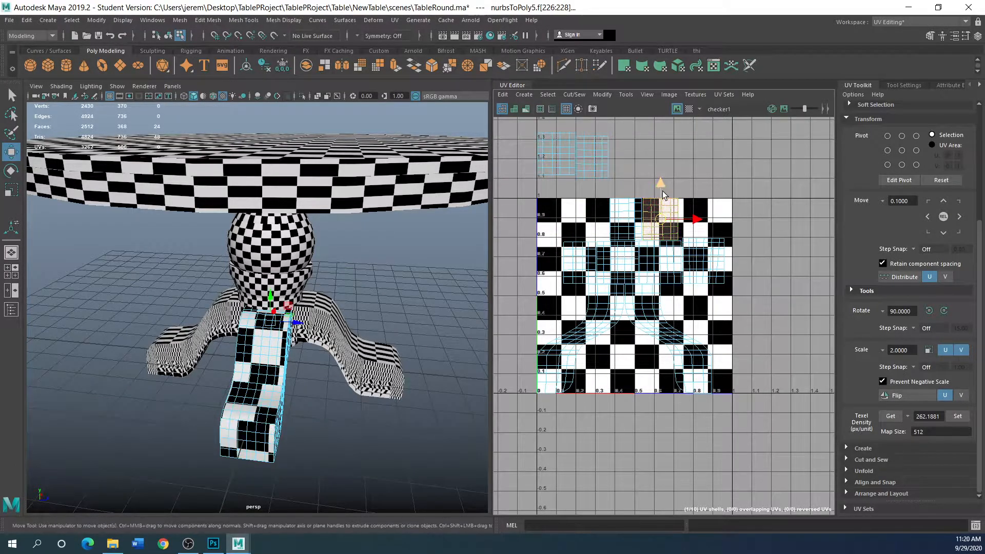
left_click(665, 190)
left_click(636, 220)
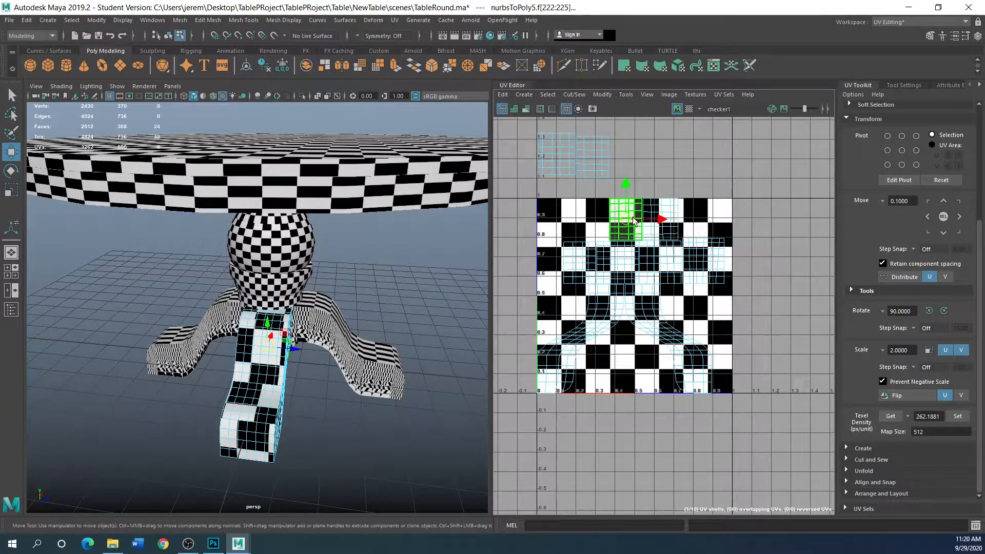
middle_click_drag(613, 396, 630, 417, "alt")
left_click_drag(337, 403, 291, 387, "alt")
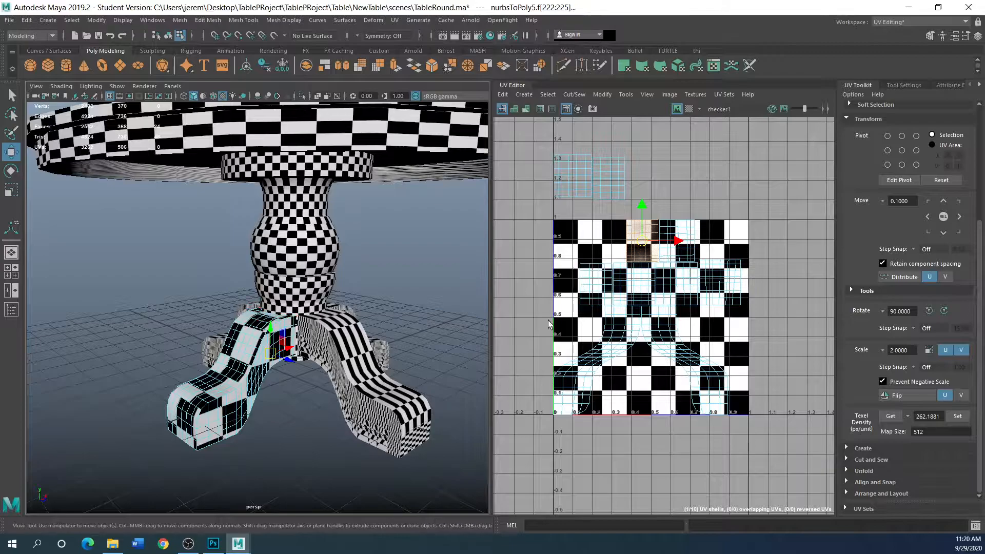
left_click(261, 321)
left_click_drag(597, 262, 693, 156)
left_click(640, 293)
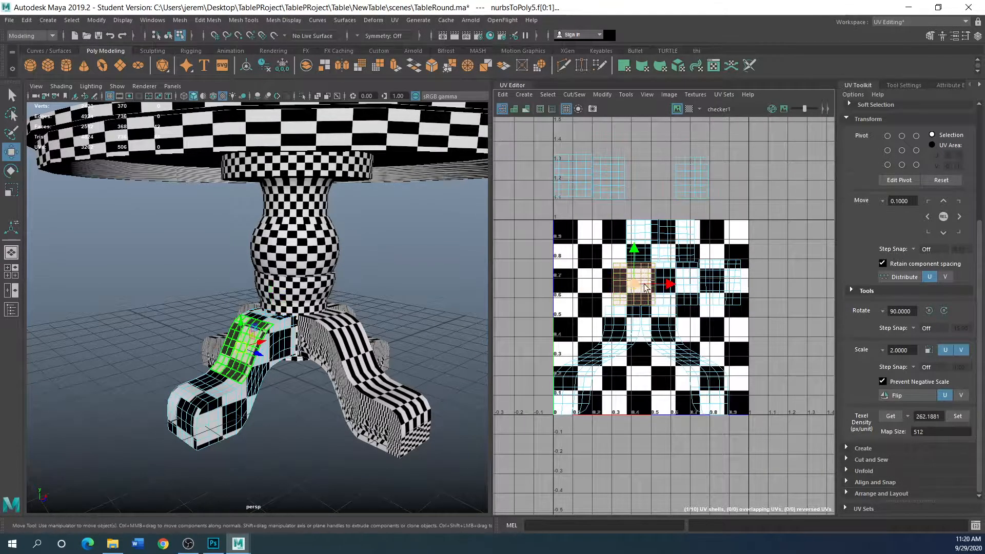
left_click_drag(636, 267, 646, 166)
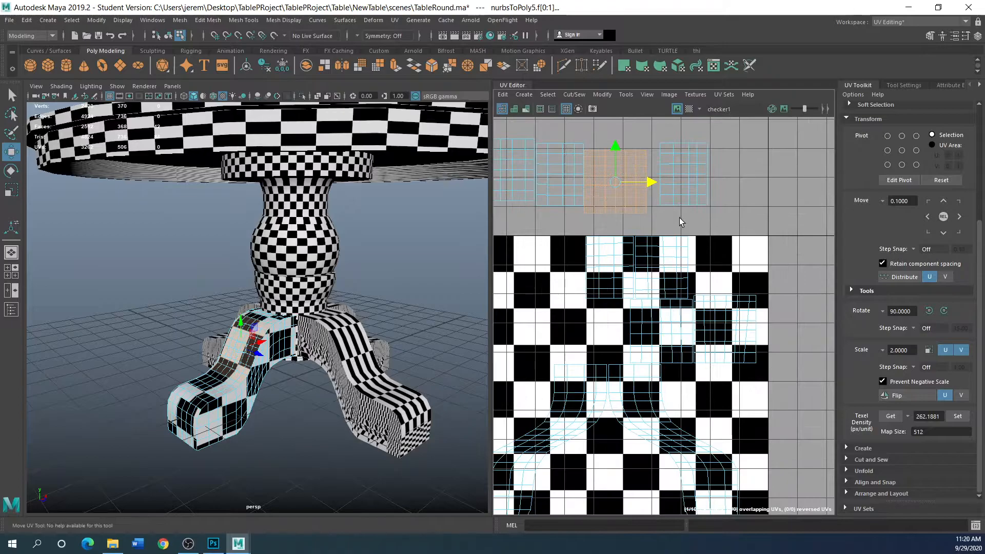
scroll(679, 218, "up", 2)
Select the border edges shared by the two upper-leg shells and join the shells with Move and Sew
right_click_drag(736, 174, 736, 152)
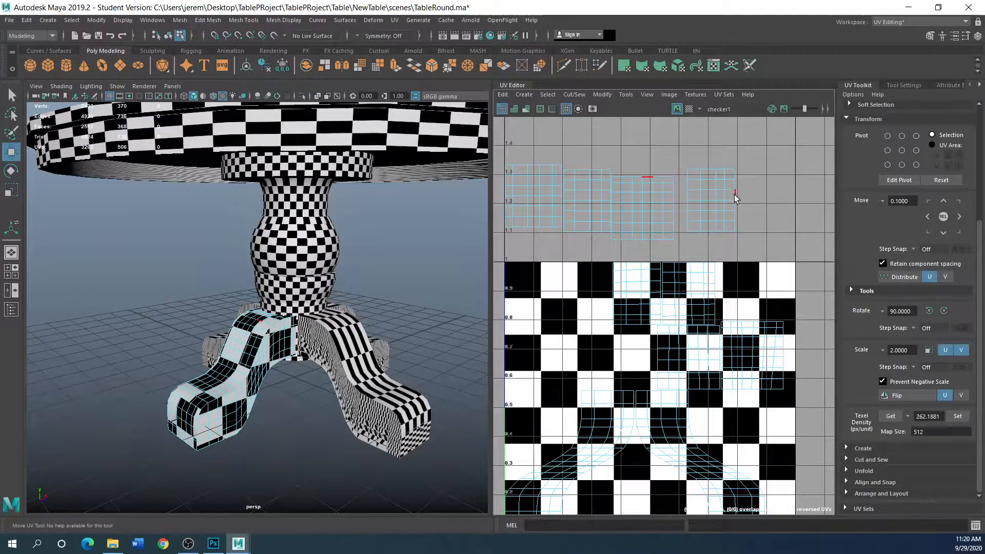
left_click(735, 227)
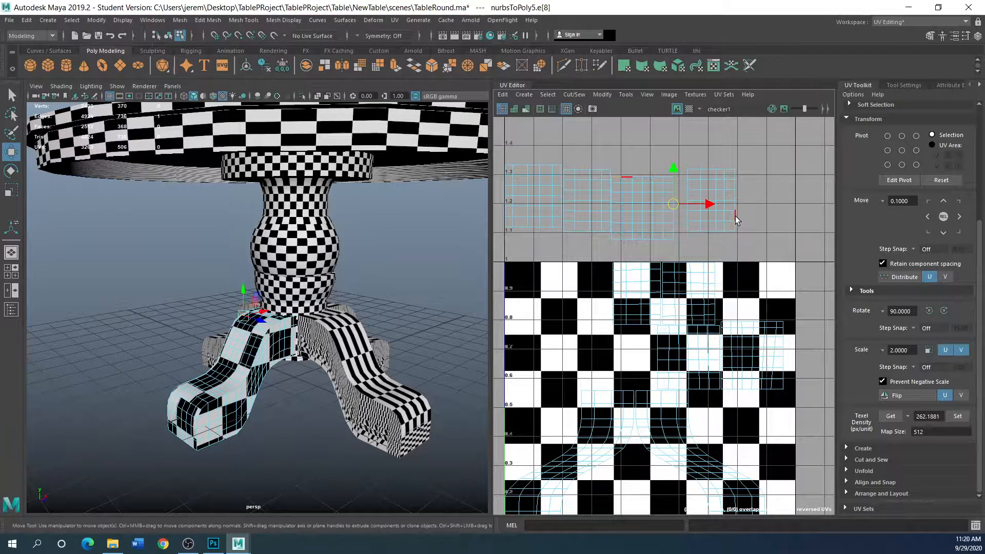
left_click(734, 173, "shift")
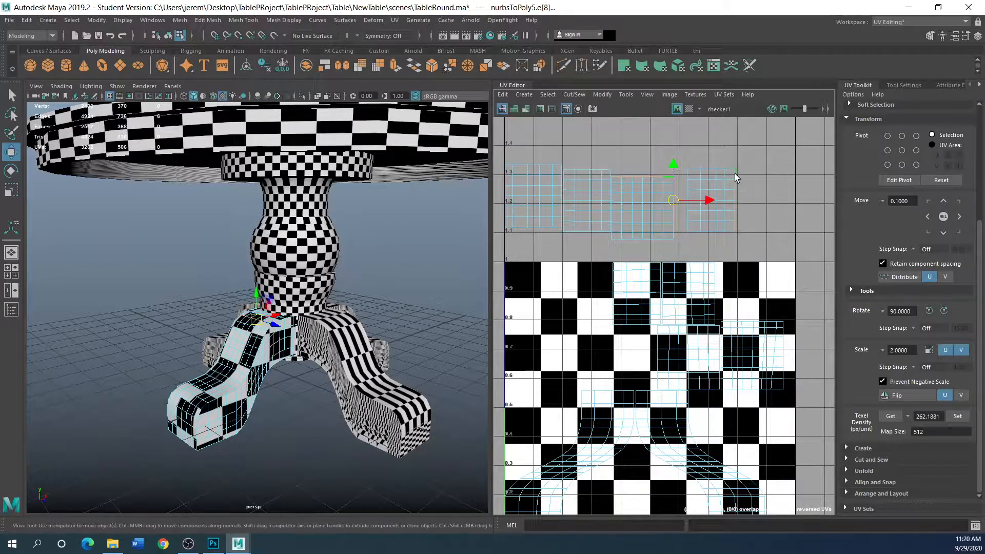
left_click(575, 95)
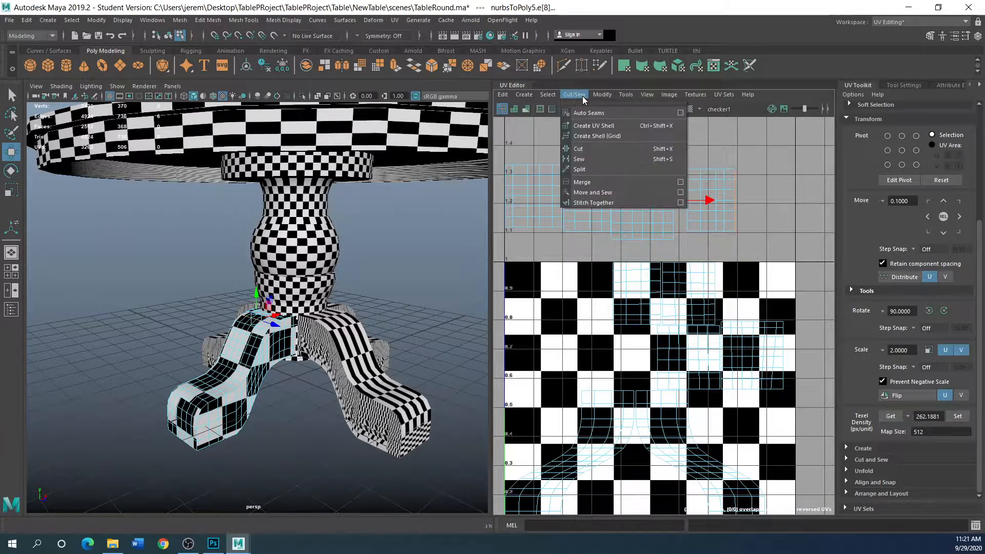
left_click(592, 188)
key("r")
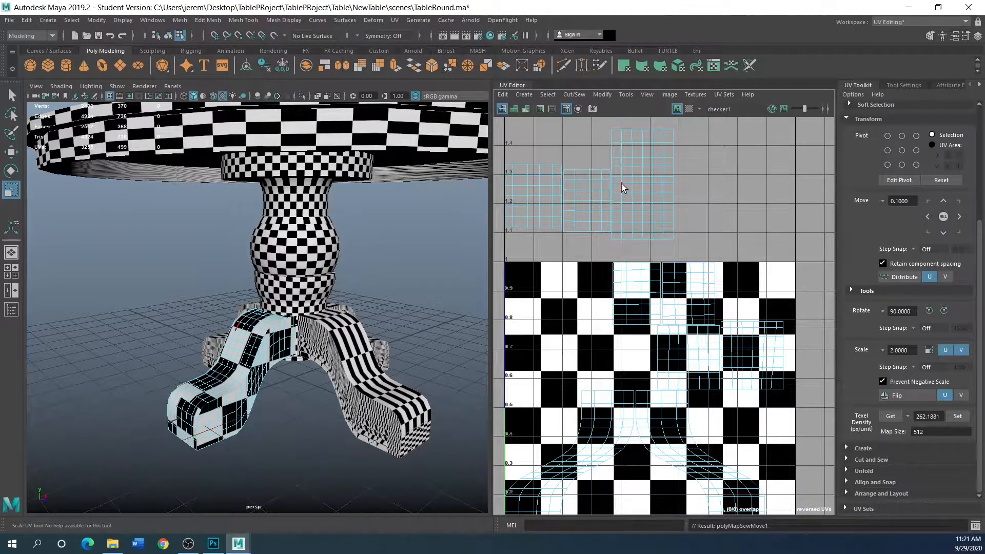
right_click_drag(632, 184, 588, 172)
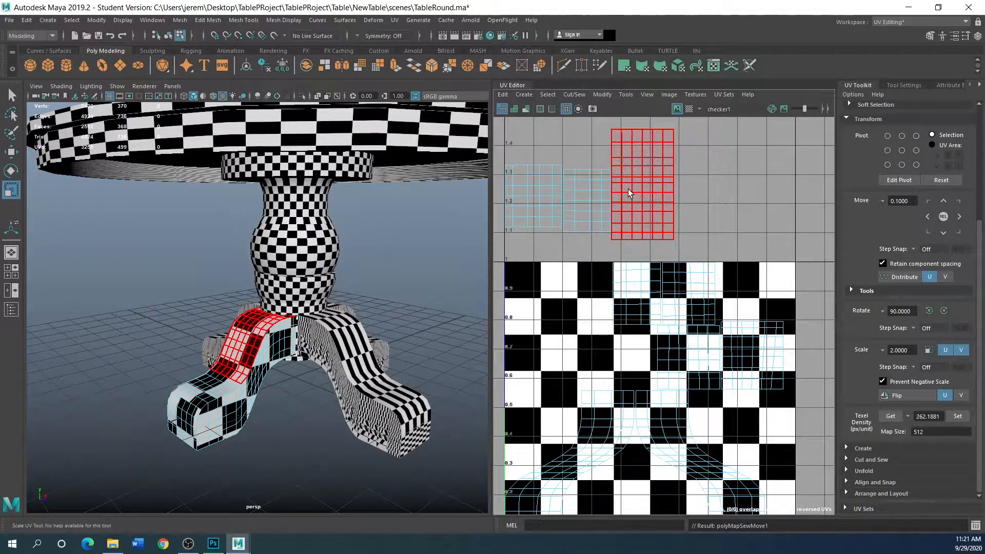
scroll(630, 189, "down", 2)
scroll(644, 157, "up", 3)
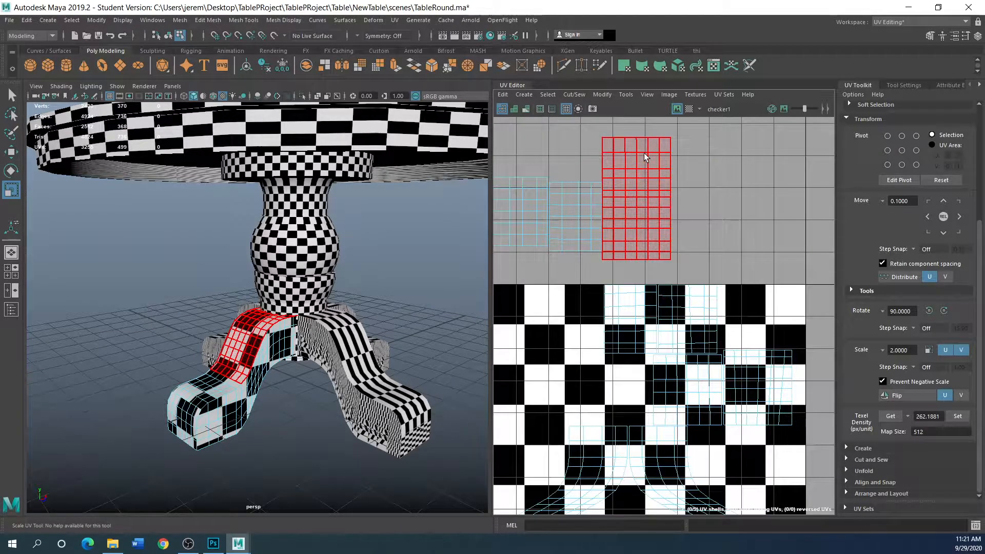
Select the joined shell's bottom row of border edges and attach the matching foot-top shell with Move and Sew
middle_click_drag(645, 153, 650, 214, "alt")
right_click_drag(650, 214, 650, 187)
left_click(668, 199)
left_click(630, 210)
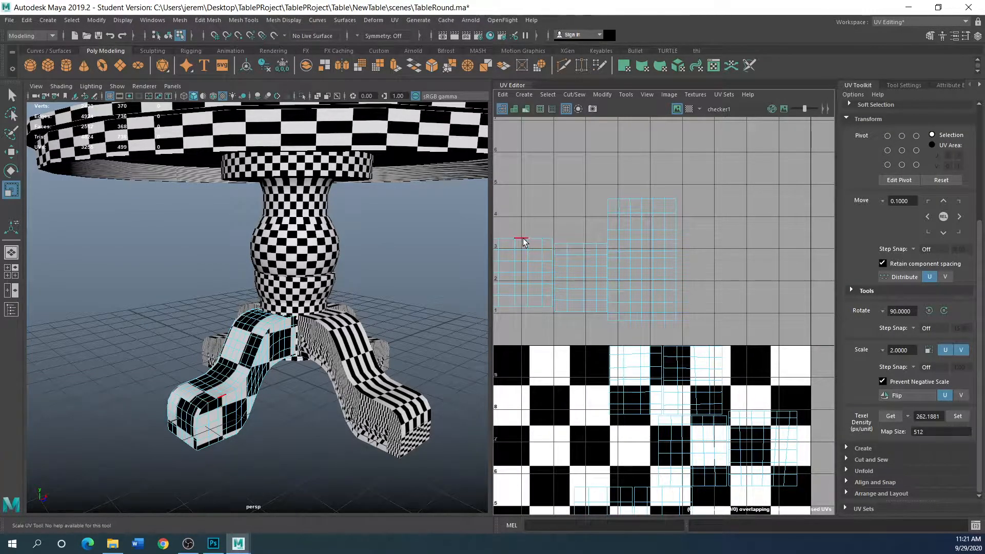
left_click(608, 230)
left_click(617, 322)
left_click(625, 320, "shift")
left_click(638, 320, "shift")
left_click(648, 320, "shift")
left_click(659, 320, "shift")
left_click(668, 321, "shift")
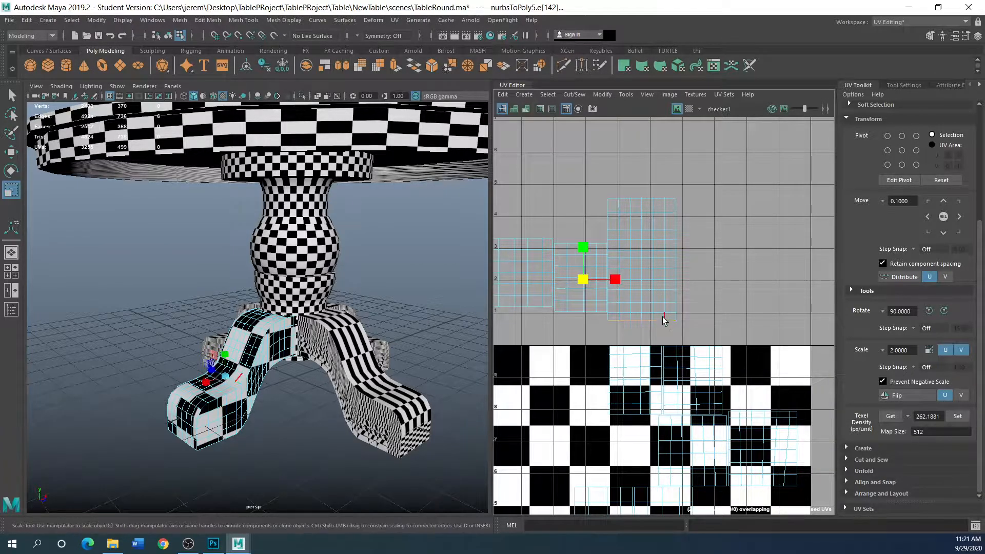
left_click(580, 96)
left_click(581, 192)
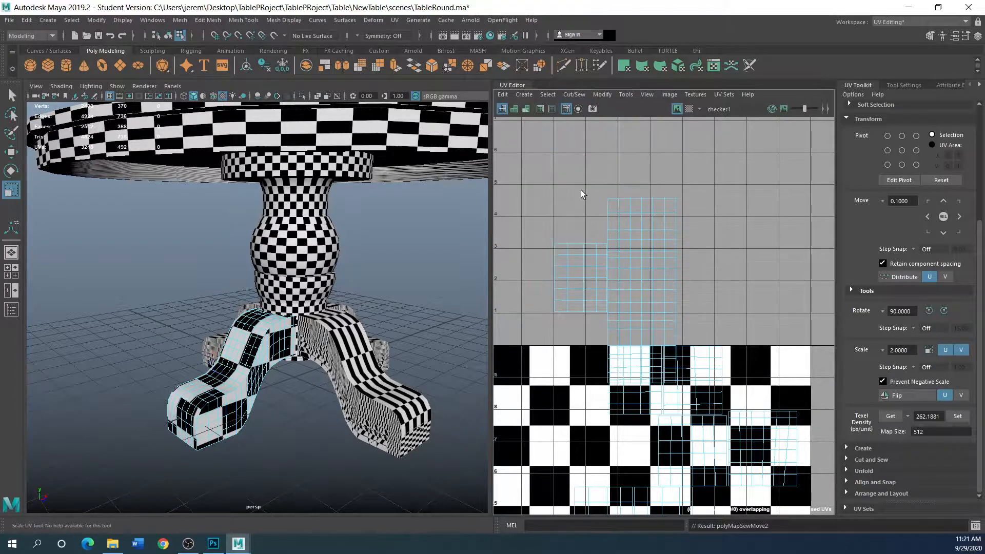
Select the sewn strip of leg-top UVs and move it up clear of the texture square
right_click_drag(630, 295, 597, 285)
left_click(644, 285)
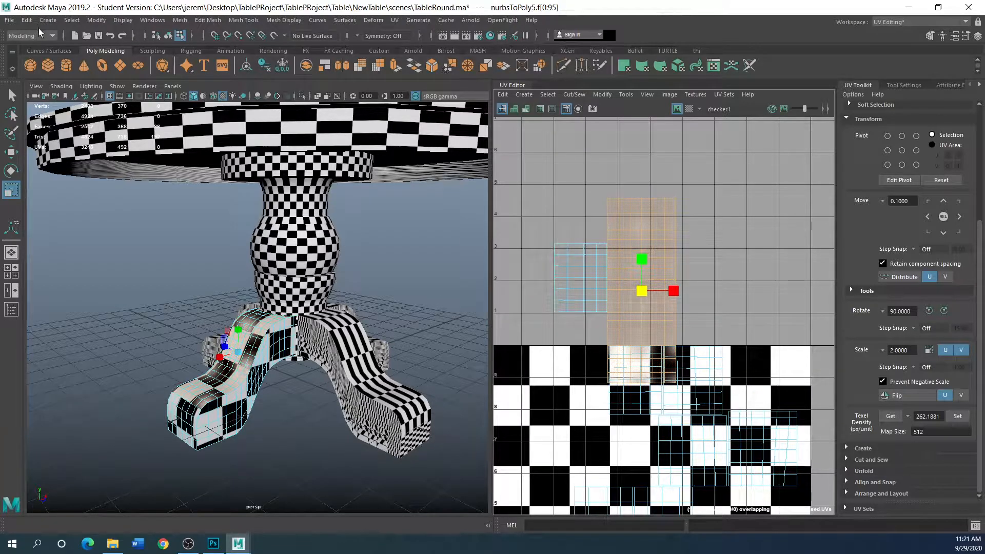
left_click(12, 153)
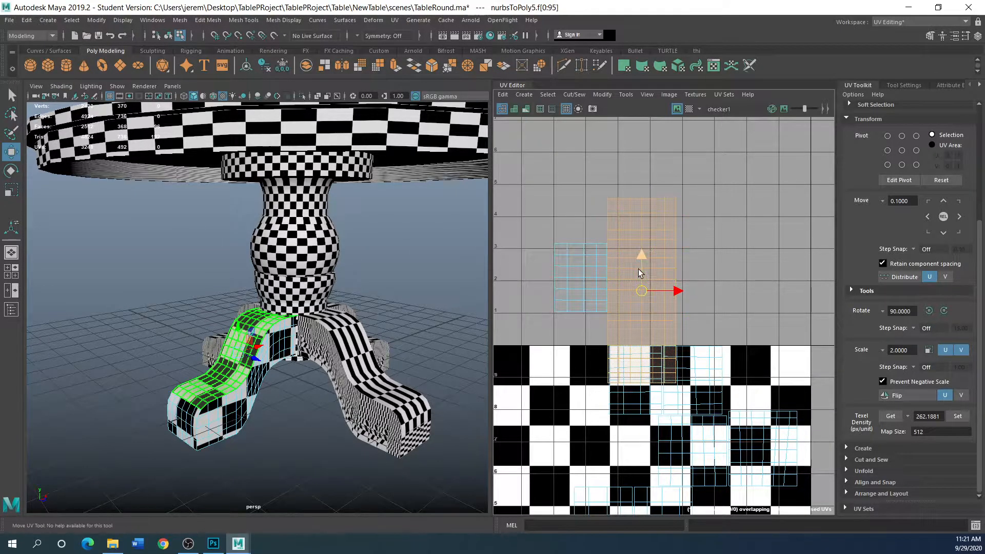
Select the leg-top strip's bottom row of border edges and attach the foot's front-end shell with Move and Sew
left_click(575, 284)
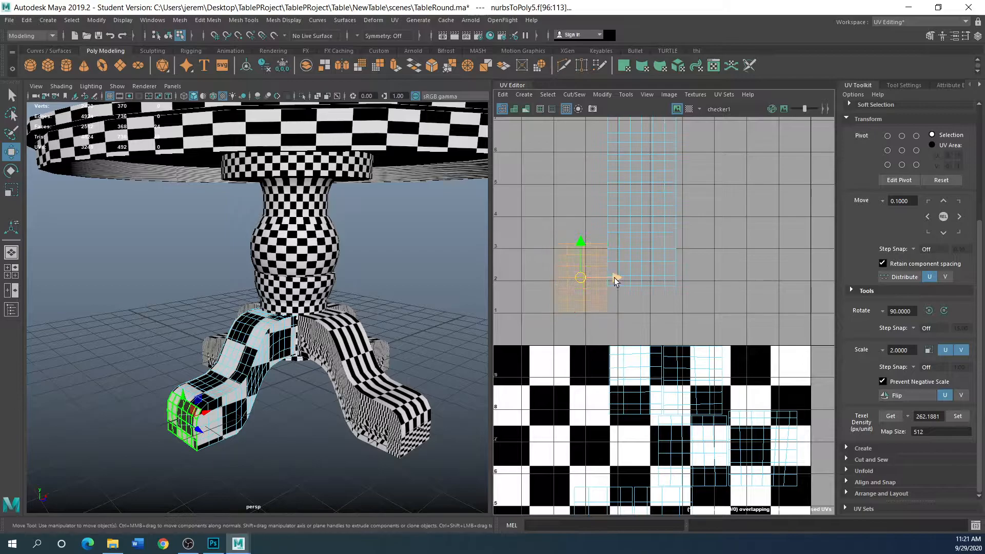
right_click_drag(617, 287, 619, 284)
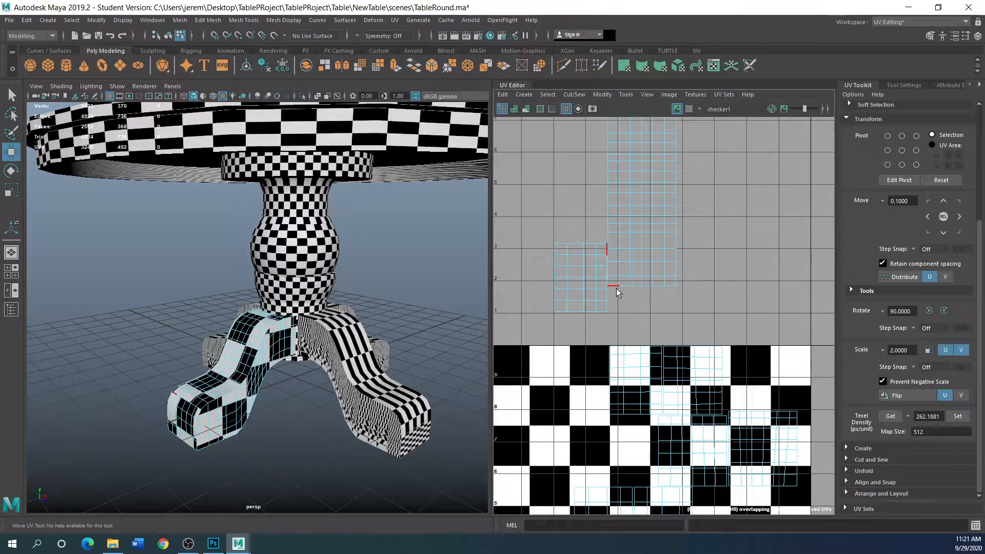
left_click(667, 286)
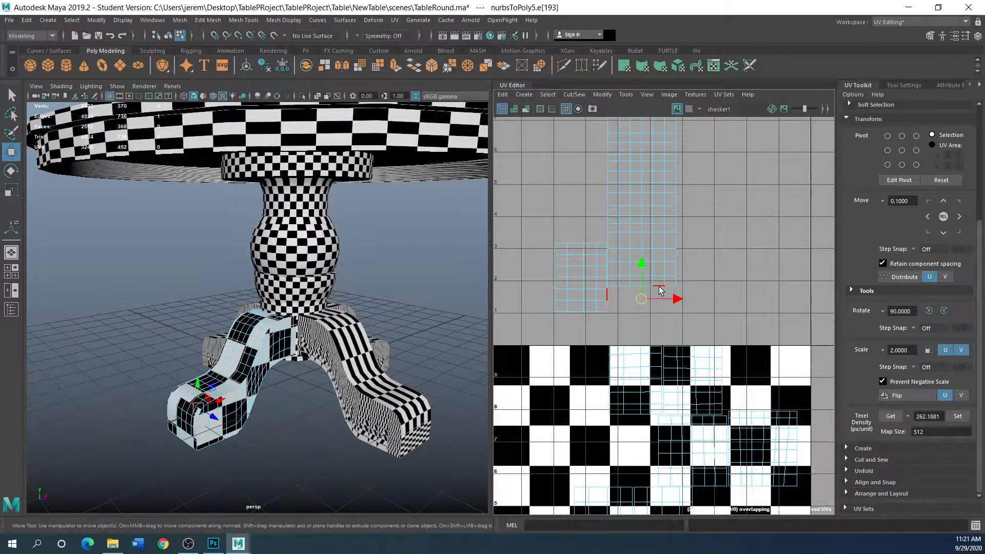
left_click(638, 289, "shift")
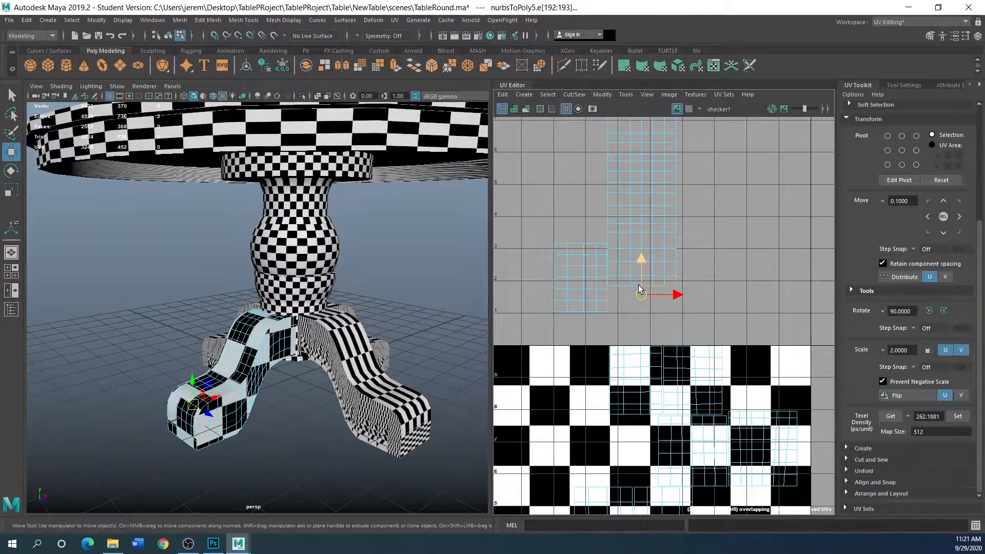
left_click(623, 285)
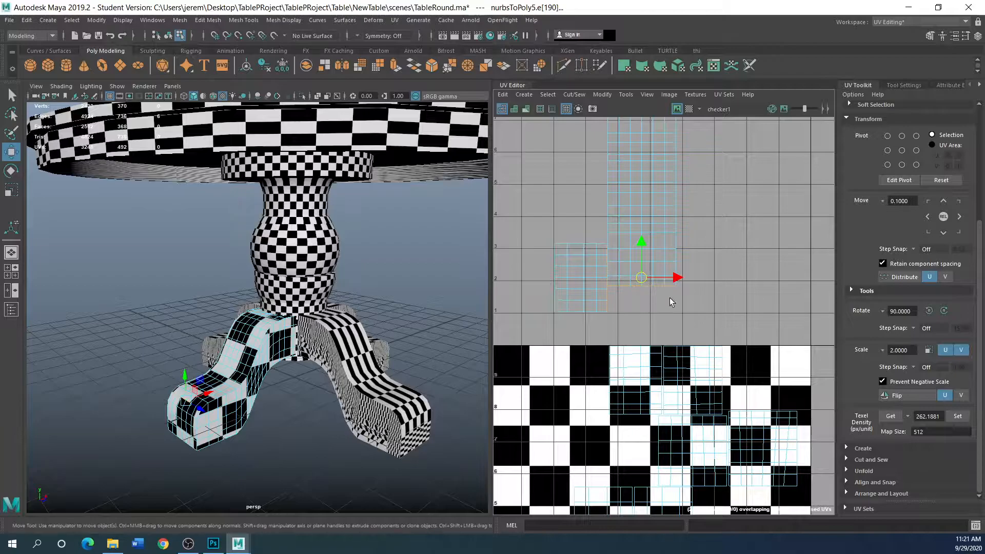
left_click(574, 94)
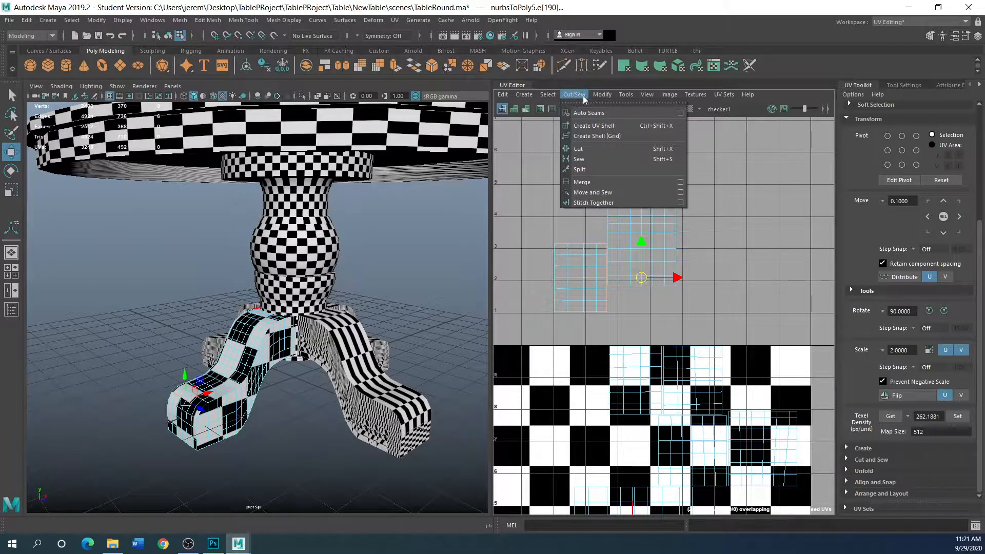
left_click(596, 195)
left_click(596, 195)
Select all the left border edges of the leg-top strip and attach the matching leg-side shell with Move and Sew
right_click_drag(639, 229, 617, 222)
left_click(638, 228)
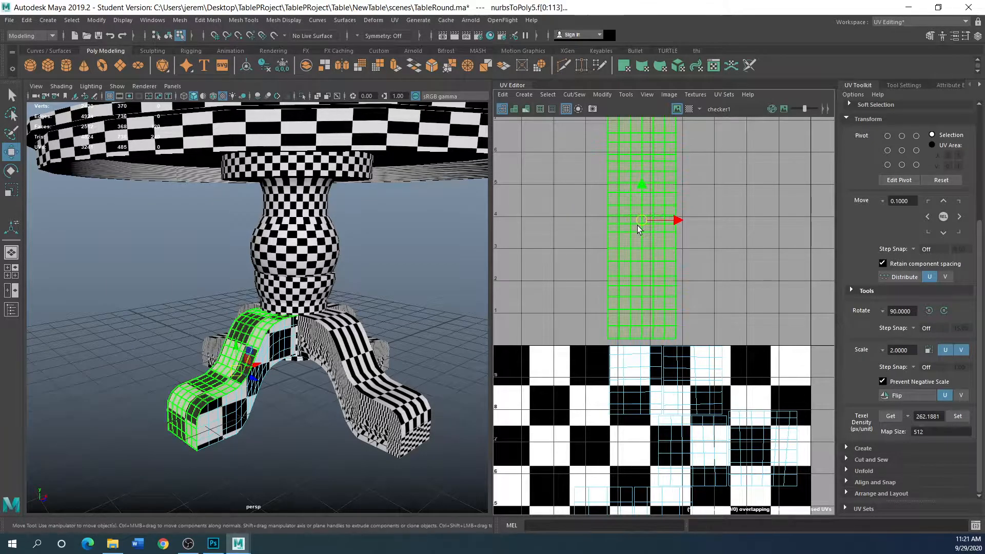
key("f")
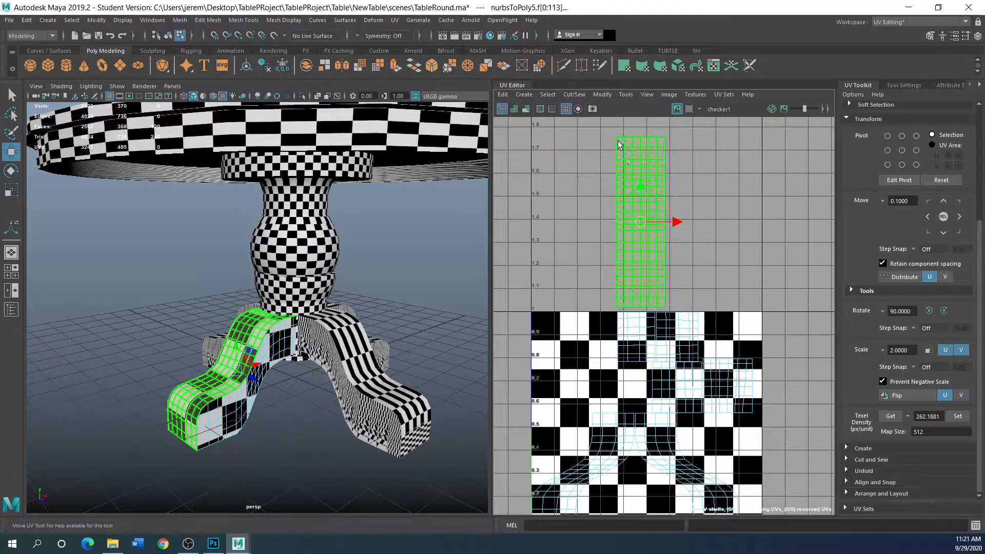
scroll(615, 298, "up", 2)
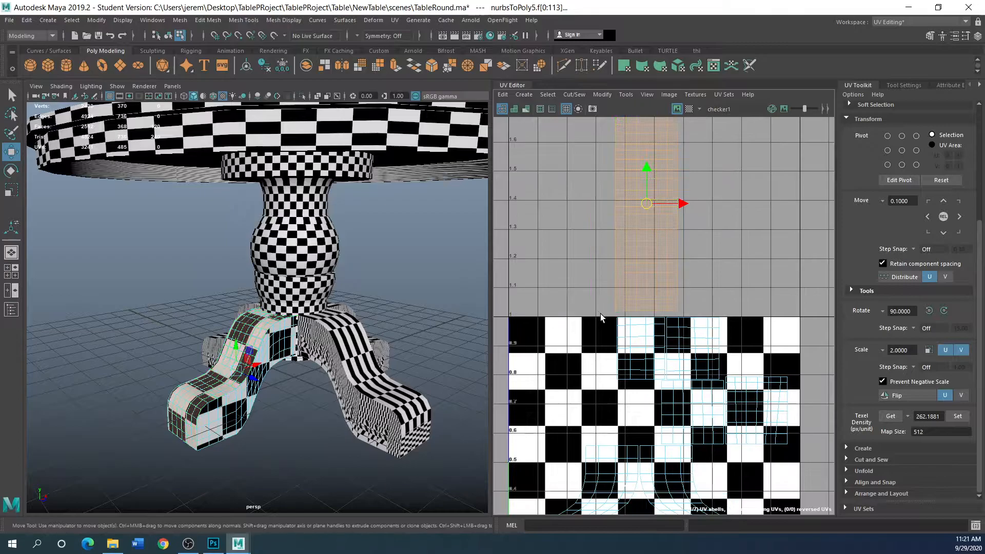
right_click_drag(608, 305, 610, 289)
left_click(616, 301)
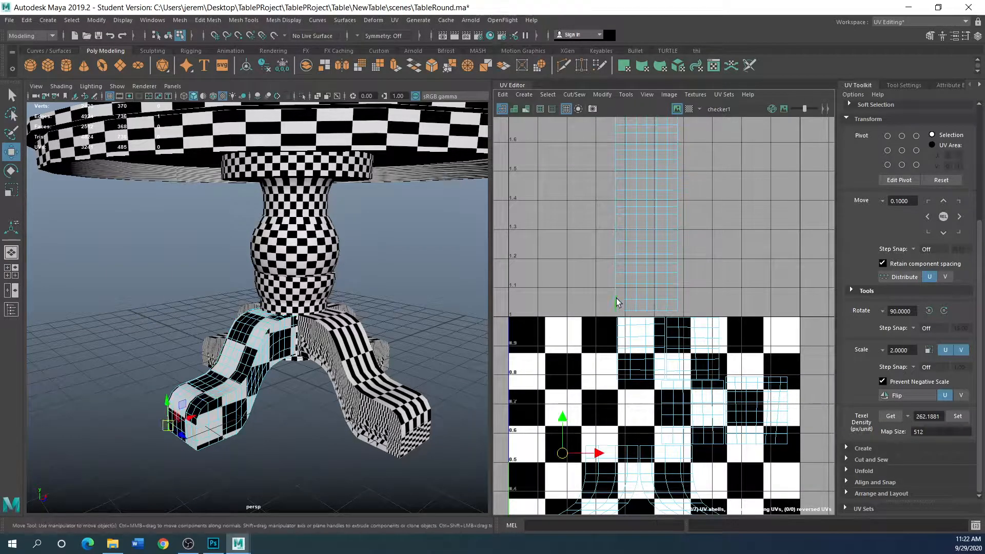
left_click(616, 280, "shift")
left_click(616, 268, "shift")
left_click(615, 258, "shift")
left_click(616, 247, "shift")
left_click(616, 234, "shift")
left_click(614, 211, "shift")
left_click(614, 196, "shift")
left_click(615, 180, "shift")
left_click(616, 164, "shift")
left_click(616, 139, "shift")
left_click(616, 127, "shift")
left_click(619, 242, "shift")
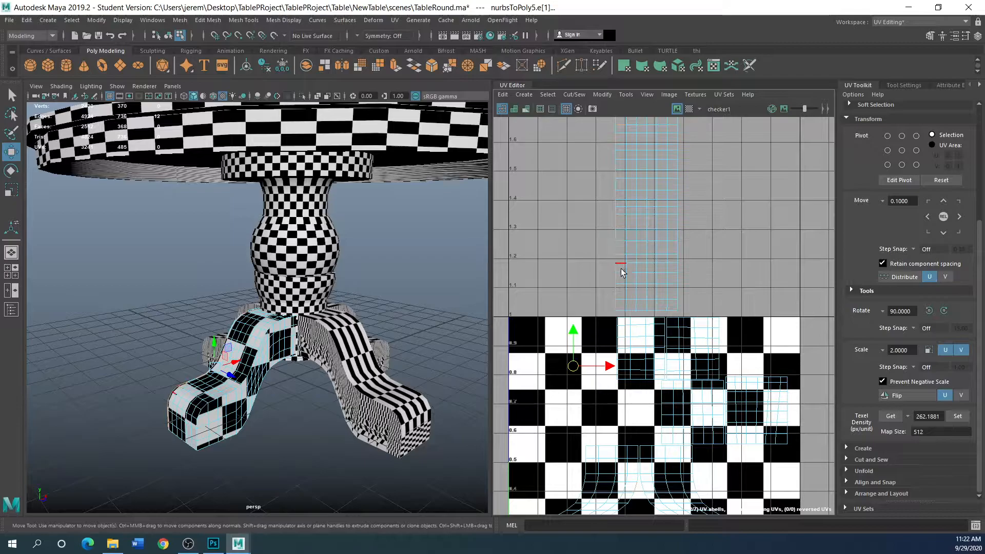
left_click(616, 232, "shift")
left_click(615, 182, "shift")
left_click(615, 170, "shift")
left_click(617, 158, "shift")
left_click(615, 144, "shift")
middle_click_drag(600, 215, 599, 325, "alt")
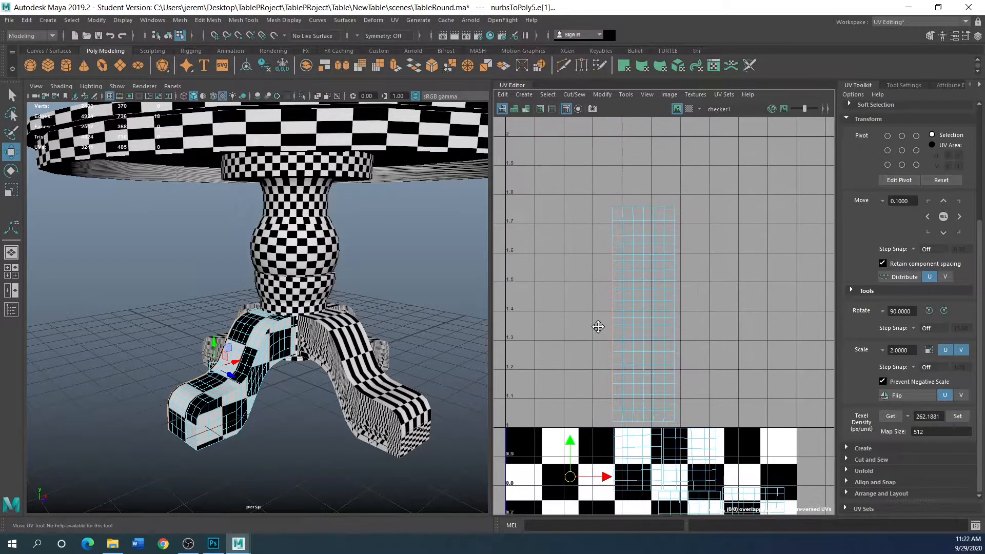
left_click(614, 226, "shift")
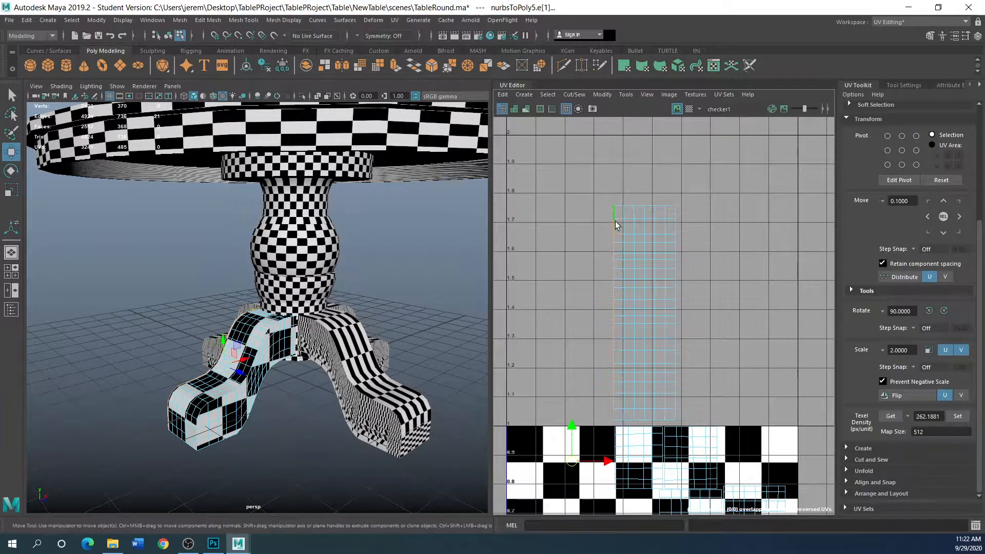
scroll(586, 297, "down", 1)
scroll(586, 303, "down", 1)
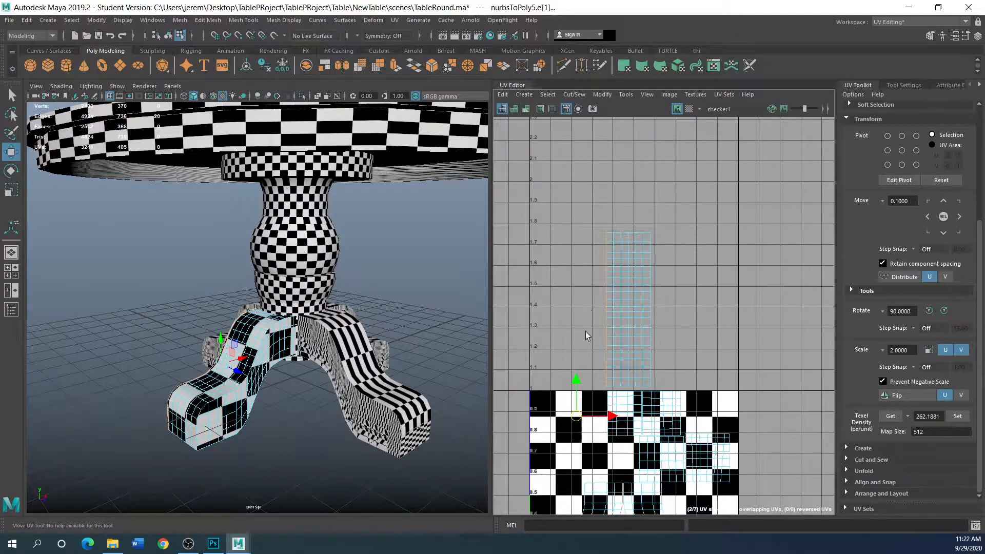
left_click(585, 95)
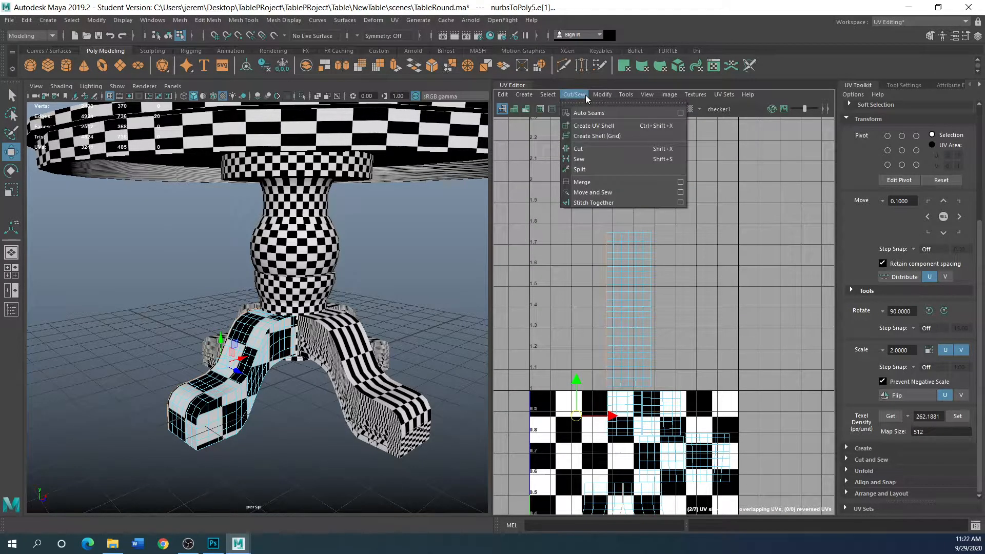
left_click(576, 192)
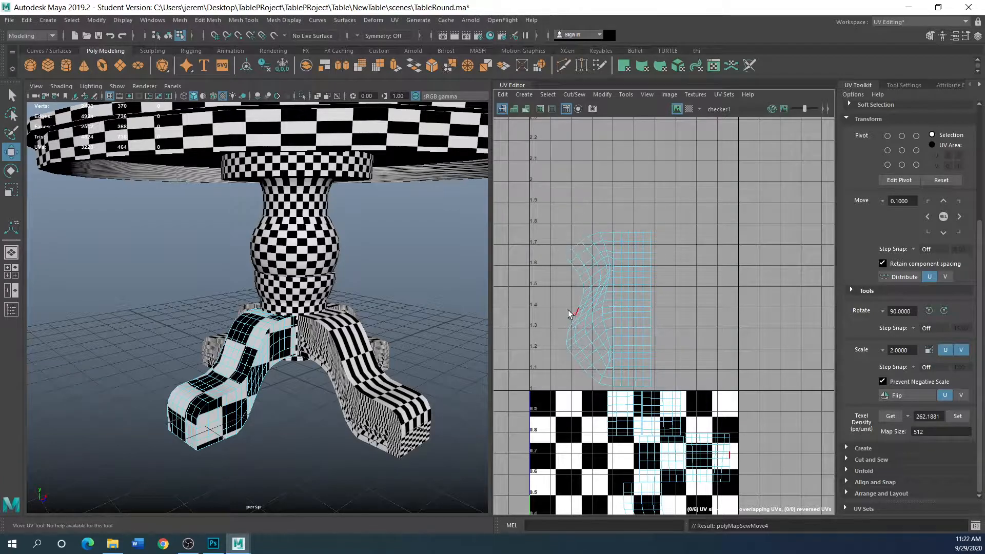
Select all the right border edges of the leg-top strip and attach the opposite leg-side shell with Move and Sew
left_click_drag(337, 338, 383, 370, "alt")
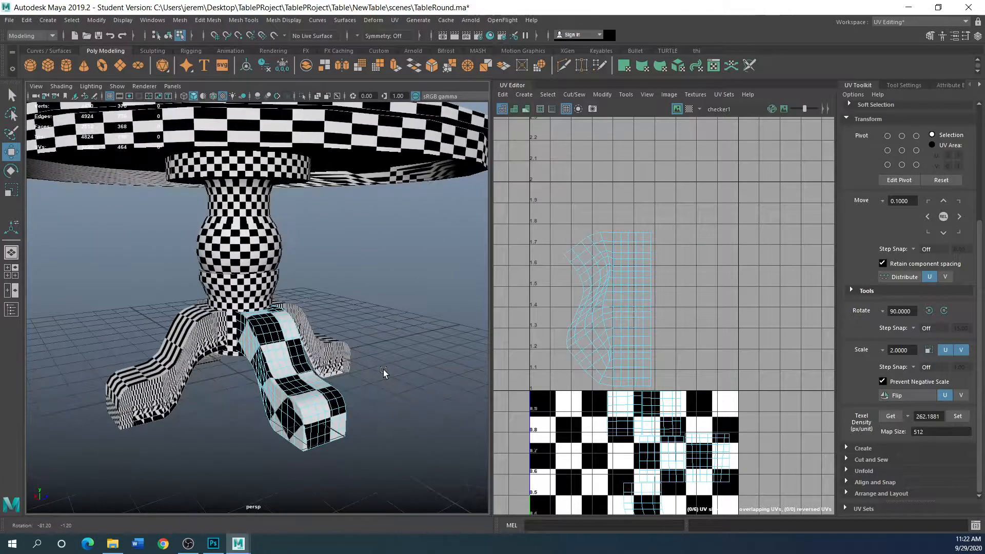
mouse_move(601, 331)
right_mouse_down()
mouse_move(581, 328)
mouse_move(588, 325)
right_mouse_up()
left_click(589, 325)
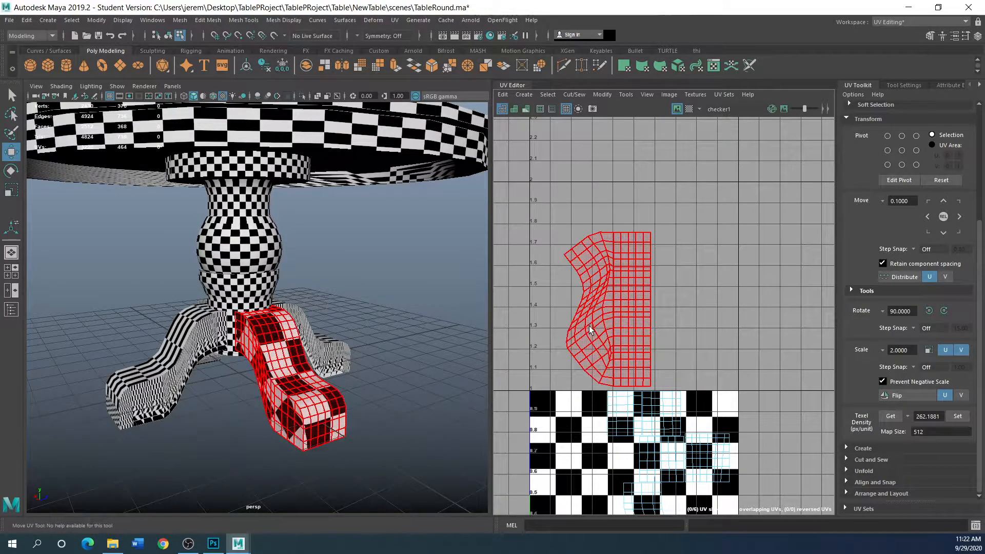
left_click(662, 341)
scroll(629, 319, "down", 2)
scroll(655, 349, "up", 3)
right_click_drag(639, 370, 636, 352)
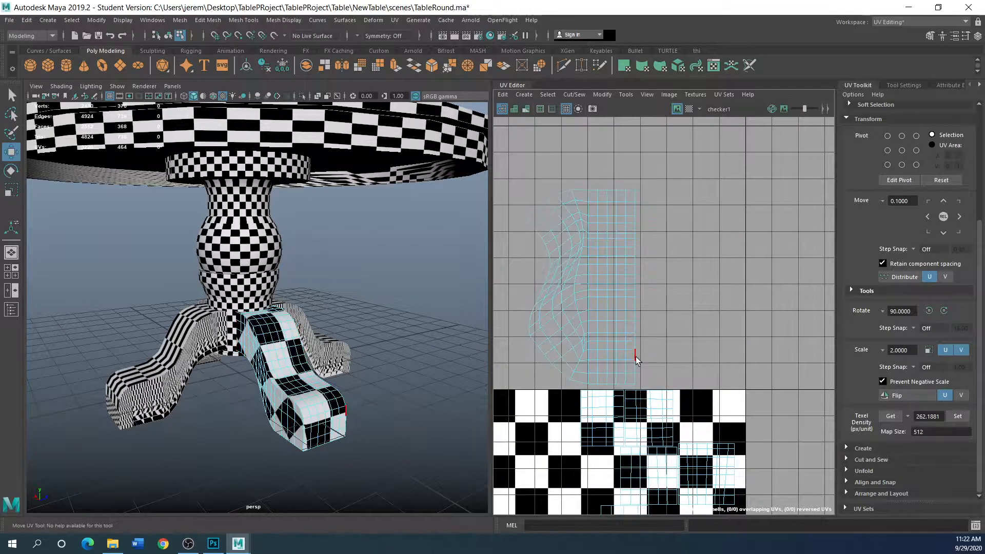
left_click(636, 377)
left_click(633, 342, "shift")
left_click(633, 334, "shift")
left_click(633, 324, "shift")
left_click(636, 312, "shift")
left_click(635, 301, "shift")
left_click(635, 294, "shift")
left_click(635, 282, "shift")
left_click(635, 275, "shift")
left_click(635, 265, "shift")
left_click(635, 251, "shift")
left_click(635, 243, "shift")
left_click(635, 235, "shift")
left_click(635, 227, "shift")
left_click(635, 218, "shift")
left_click(636, 210, "shift")
left_click(635, 204, "shift")
left_click(636, 196, "shift")
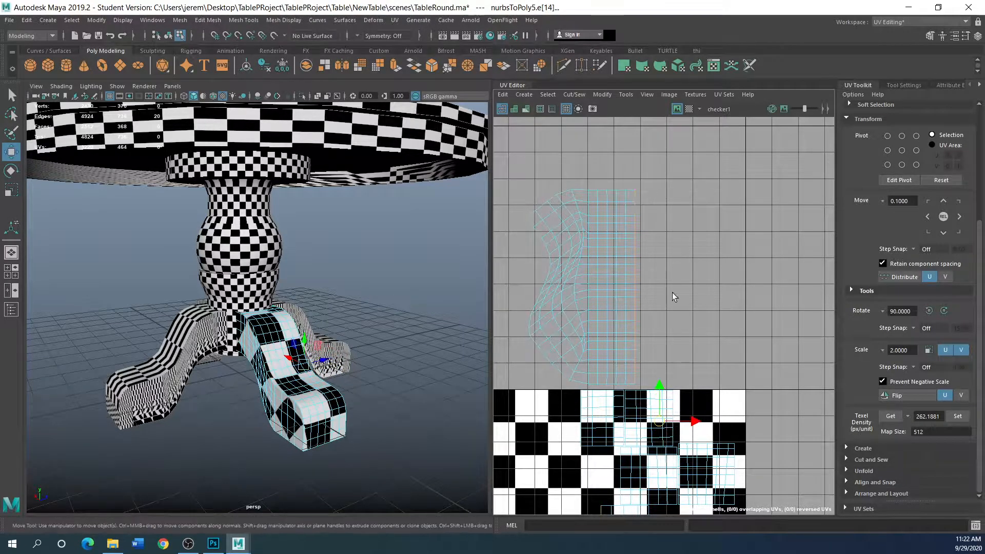
left_click(574, 95)
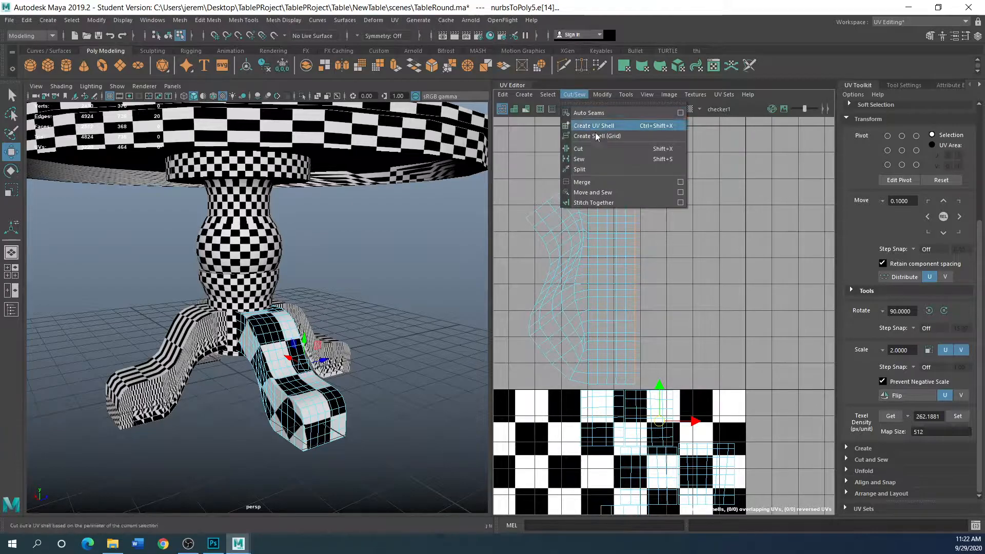
left_click(592, 198)
Select the whole joined leg shell and Unfold its UVs
right_click_drag(611, 312, 574, 300)
left_click(614, 306)
left_click_drag(307, 401, 350, 367, "alt")
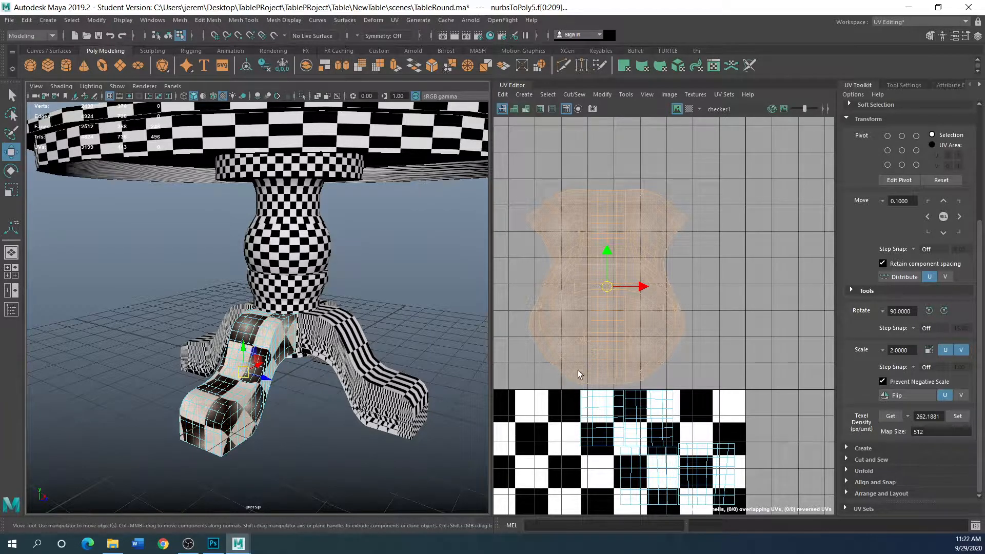
right_click(229, 436)
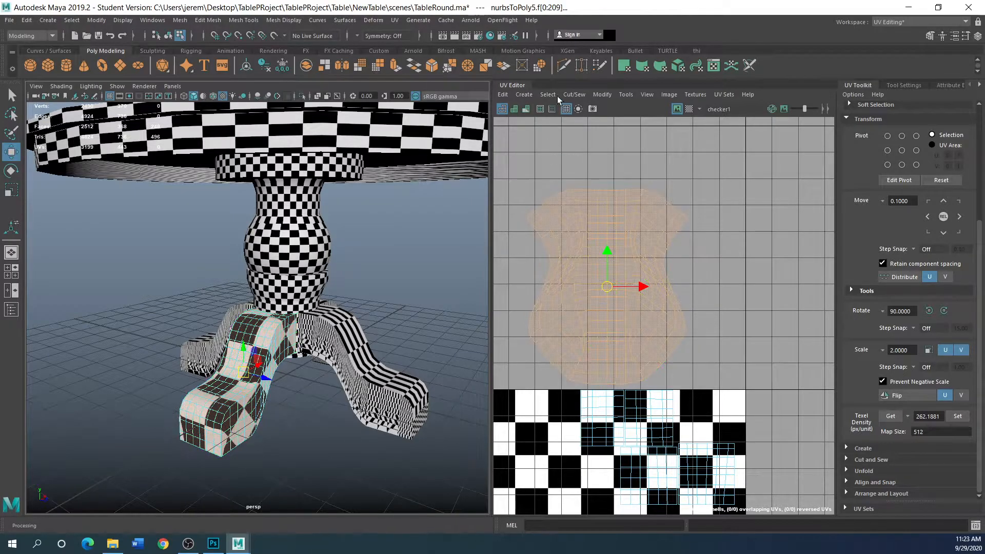
left_click(573, 95)
mouse_move(598, 95)
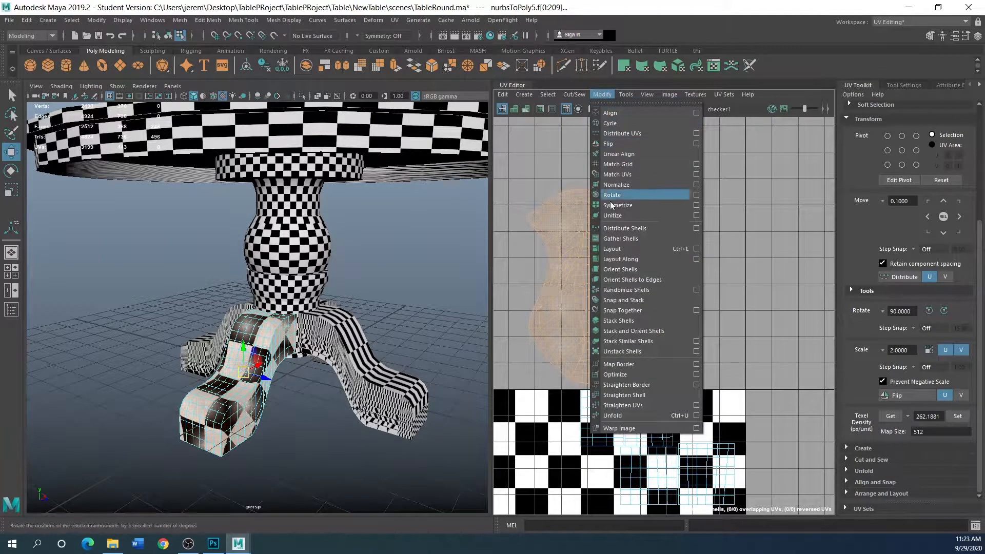
left_click(642, 415)
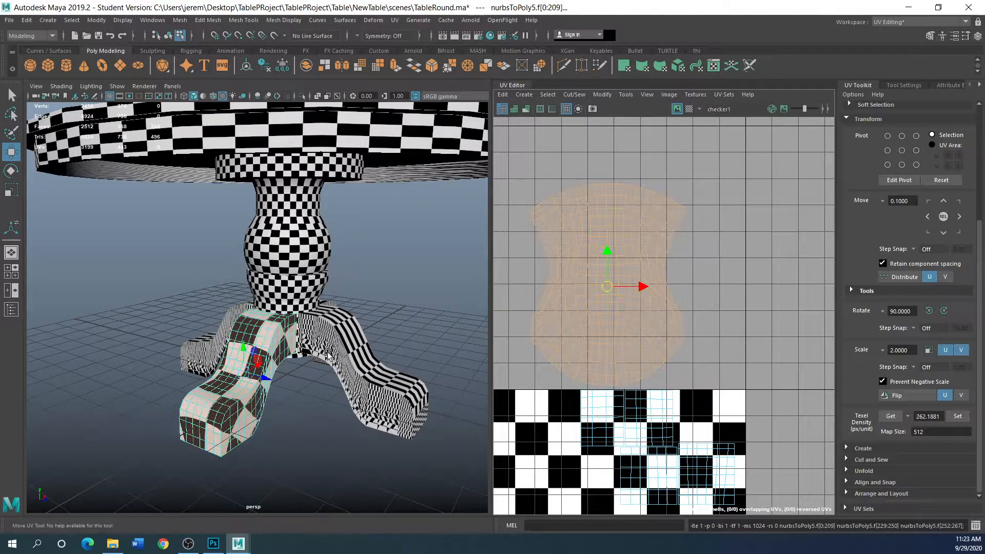
Move the unfolded leg shell straight down onto the texture square
left_click_drag(607, 258, 593, 462)
scroll(610, 405, "down", 2)
scroll(598, 429, "down", 2)
scroll(625, 364, "down", 1)
middle_click_drag(632, 337, 671, 217, "alt")
scroll(643, 311, "up", 4)
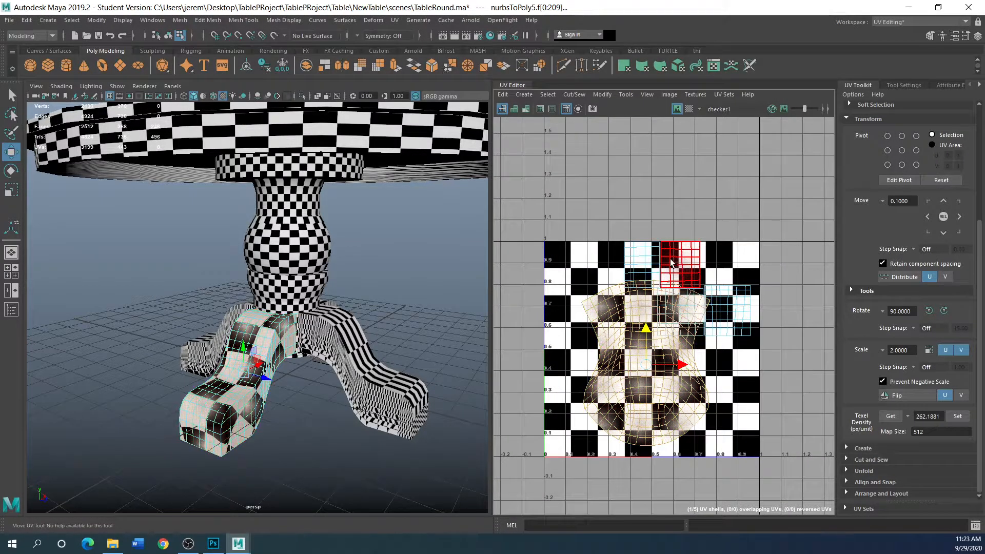
Move three of the small remaining shells up out of the texture square, placing them side by side above it
left_click(671, 262)
left_click_drag(670, 262, 671, 160)
left_click(641, 250)
left_click_drag(641, 250, 642, 162)
left_click(726, 287)
left_click_drag(726, 287, 721, 137)
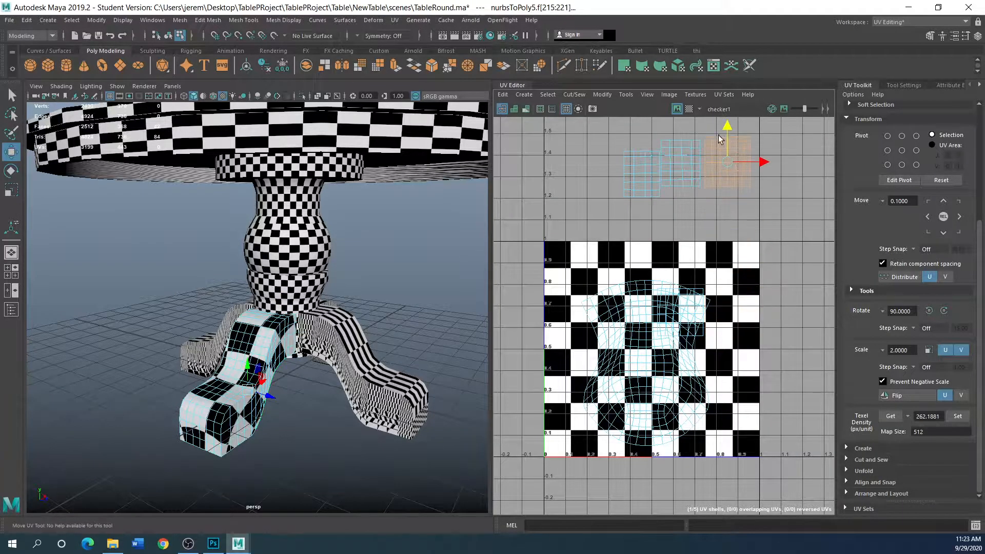
Scale the unfolded leg shell up uniformly well beyond the texture square and check the smaller checker pattern on the leg
left_click(676, 362)
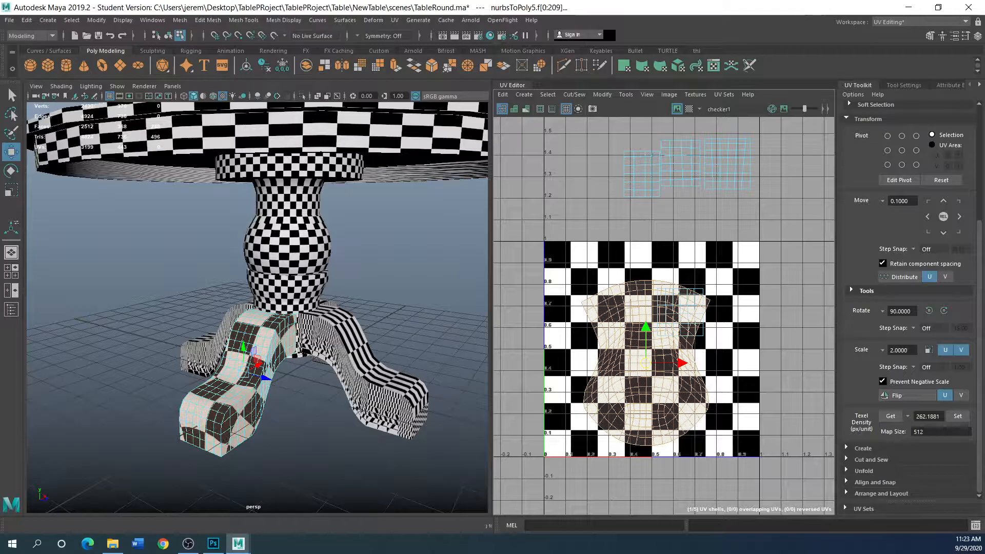
left_click(11, 190)
left_click_drag(647, 364, 705, 374)
left_click_drag(289, 453, 323, 444, "alt")
left_click(323, 444)
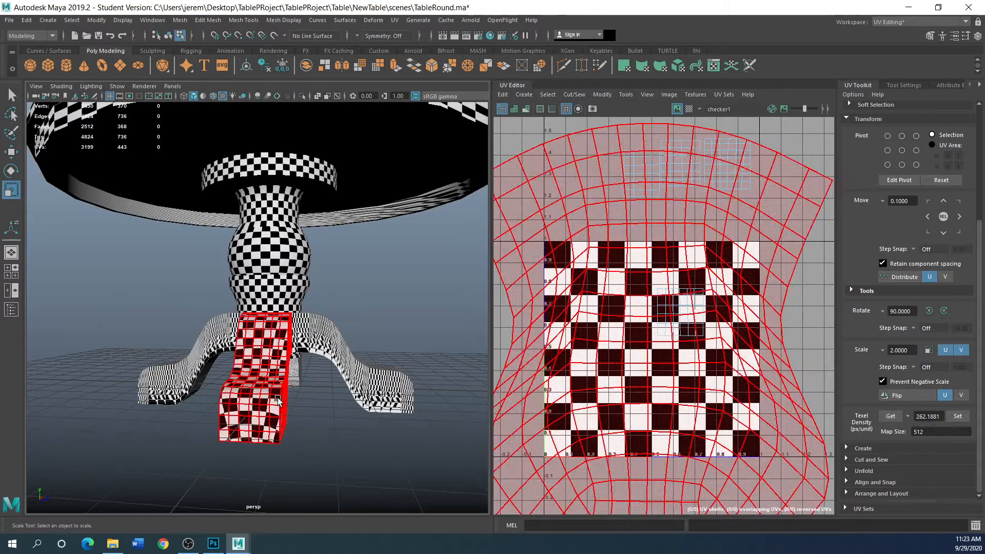
left_click(259, 433)
mouse_move(307, 450)
left_mouse_down("alt")
mouse_move(303, 390)
mouse_move(295, 447)
mouse_move(374, 451)
mouse_move(305, 451)
left_mouse_up("alt")
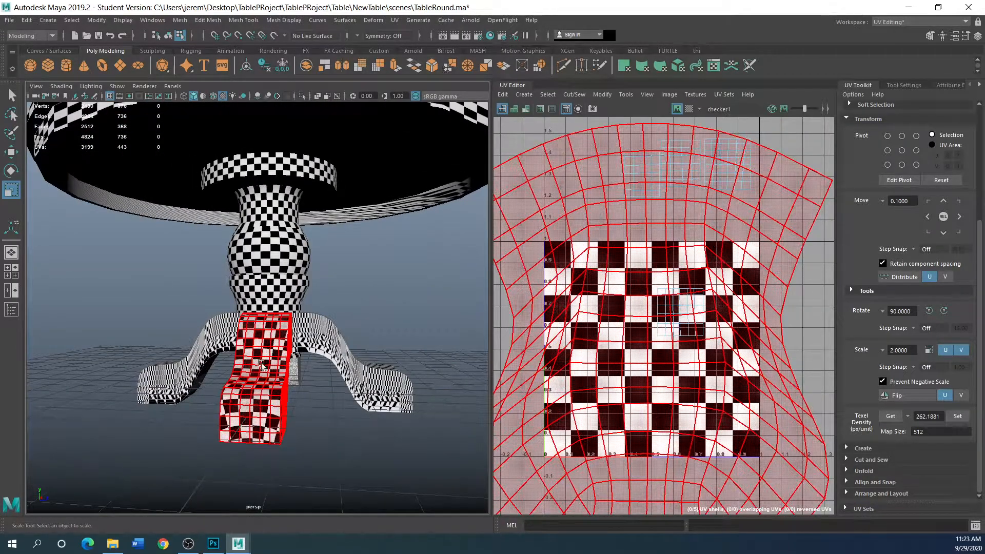
Cut the UV edges running inward from the leg shell's border at both lower corners of the foot end, three edges per corner
scroll(598, 428, "down", 2)
middle_click_drag(624, 446, 613, 329, "alt")
scroll(617, 386, "up", 1)
scroll(673, 398, "down", 1)
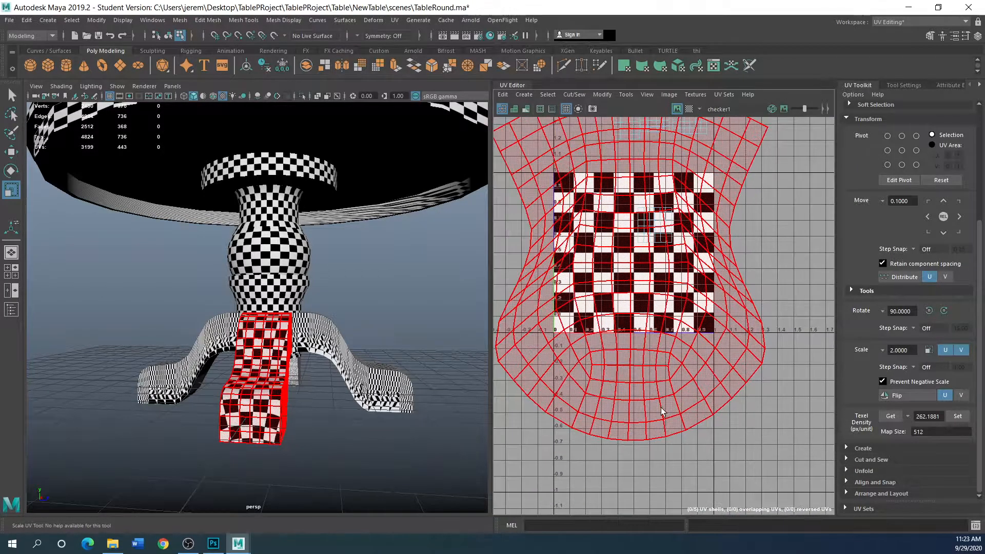
right_click_drag(580, 413, 578, 419)
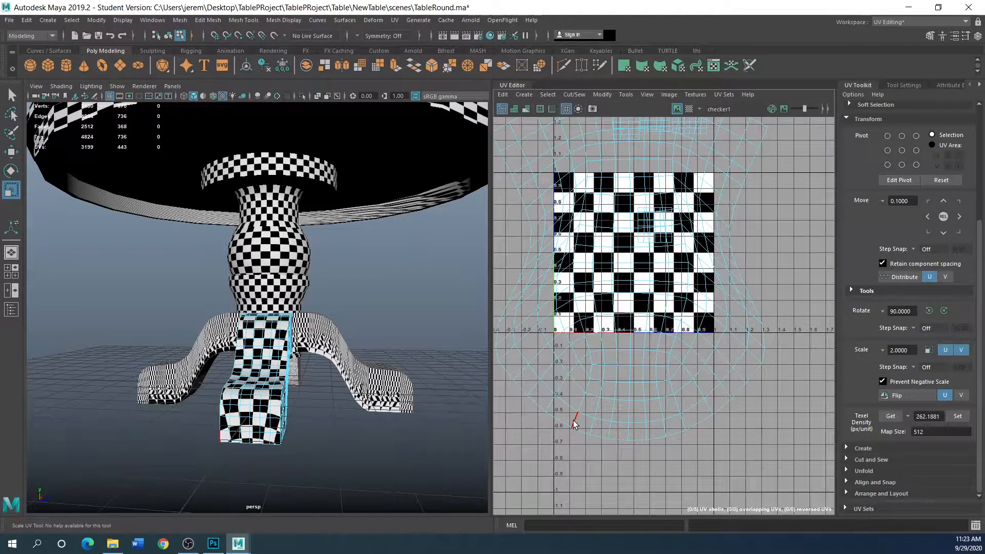
left_click(573, 421)
left_click(582, 403, "shift")
left_click(588, 387, "shift")
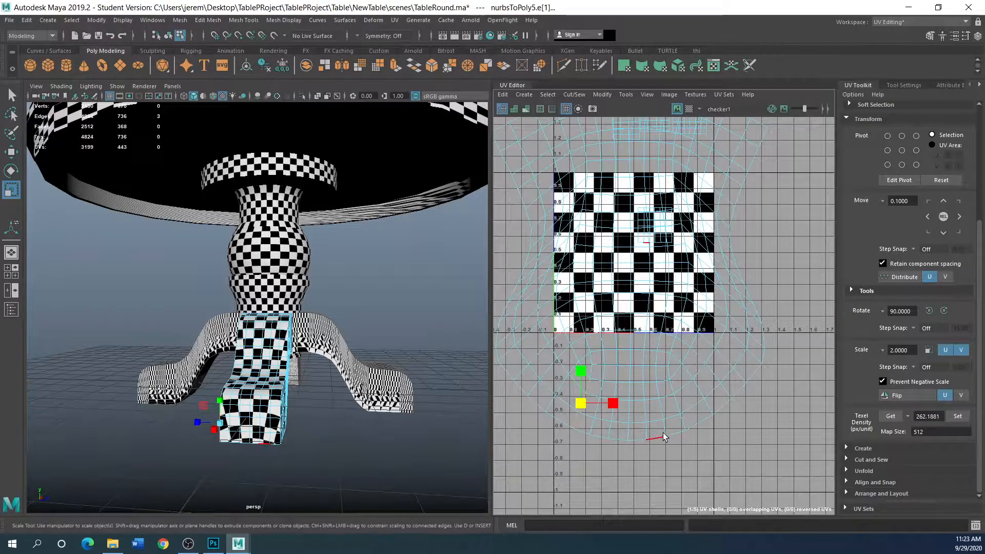
left_click(683, 420, "shift")
left_click(675, 404, "shift")
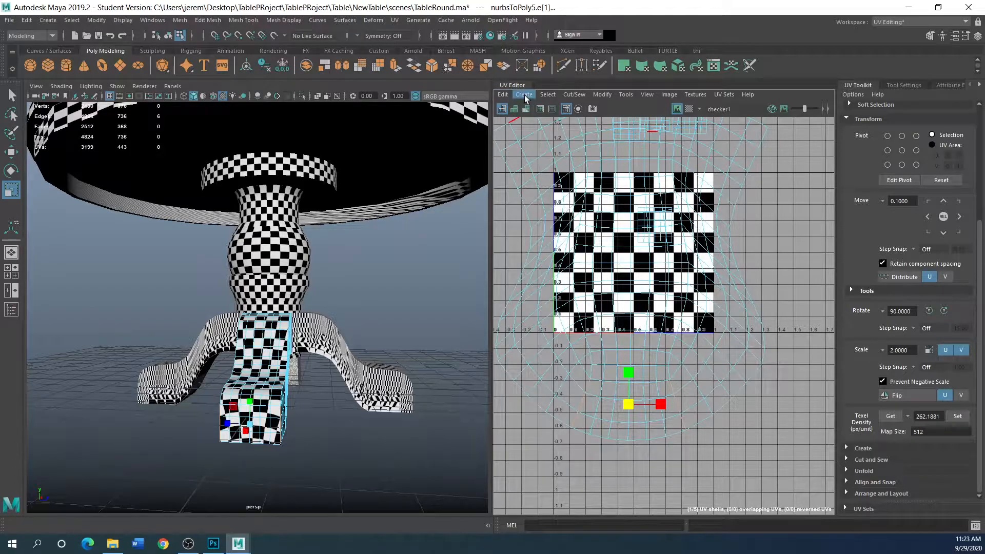
left_click(574, 95)
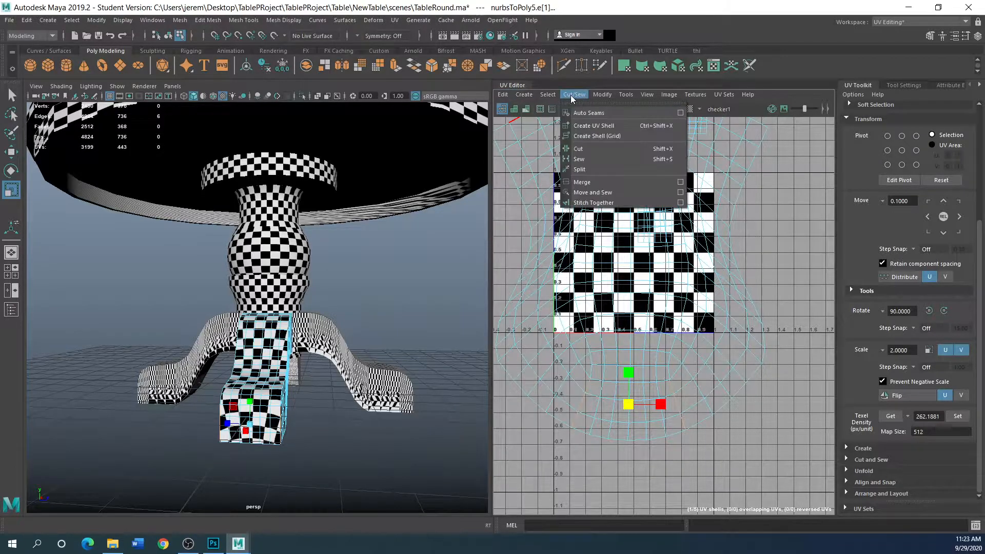
left_click(577, 150)
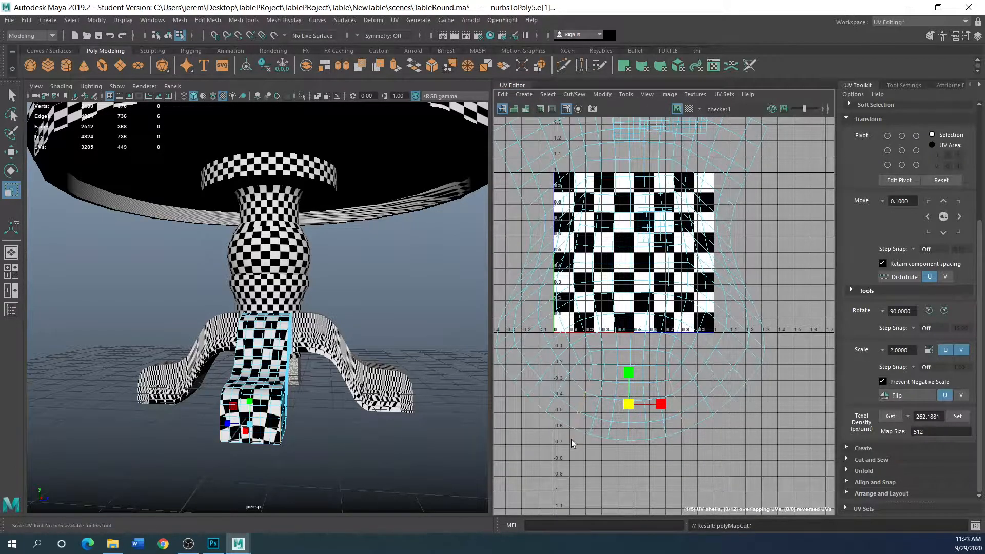
Examine the new cuts at both lower corners of the leg shell, selecting edges along them to see whether they are separated
key("w")
left_click(578, 420)
left_click(609, 419)
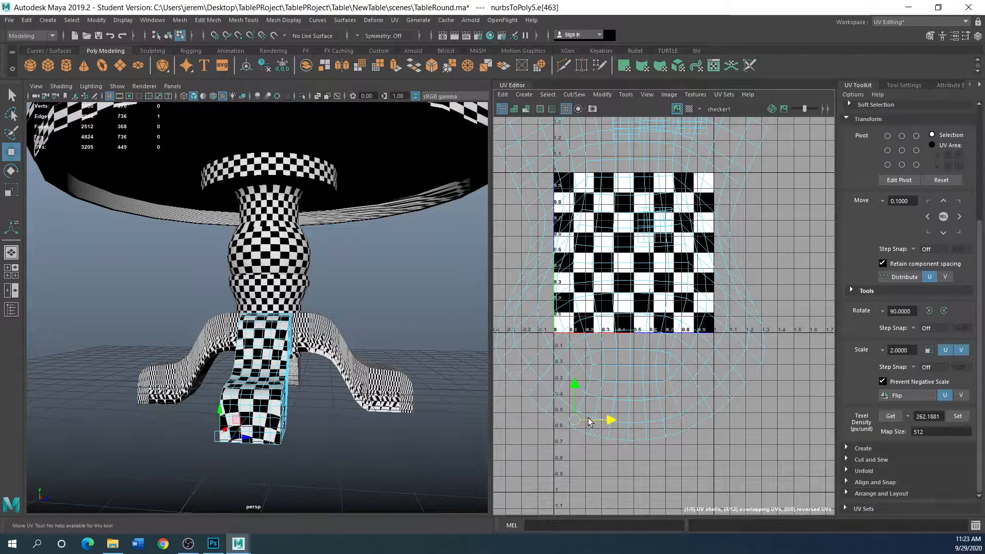
left_click(568, 462)
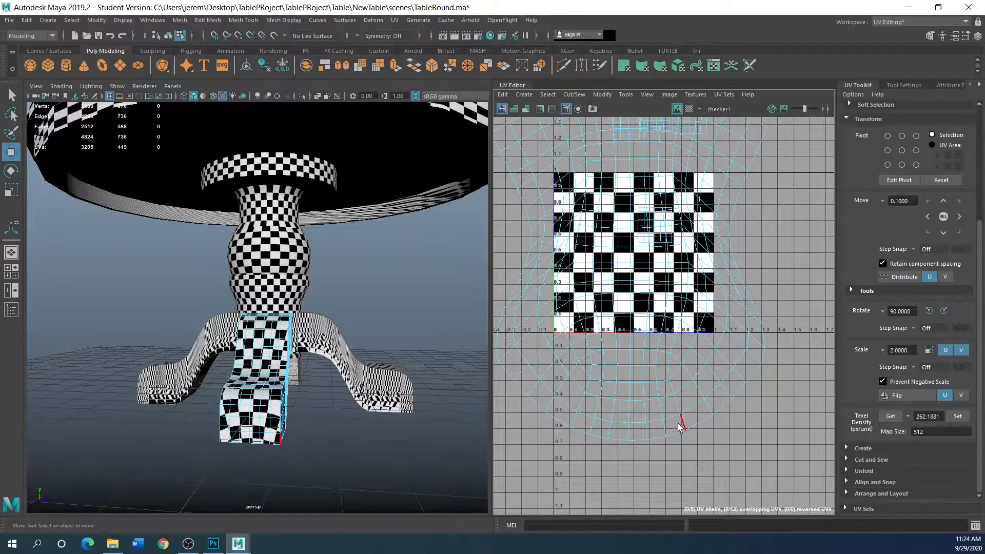
right_click_drag(689, 414, 645, 388)
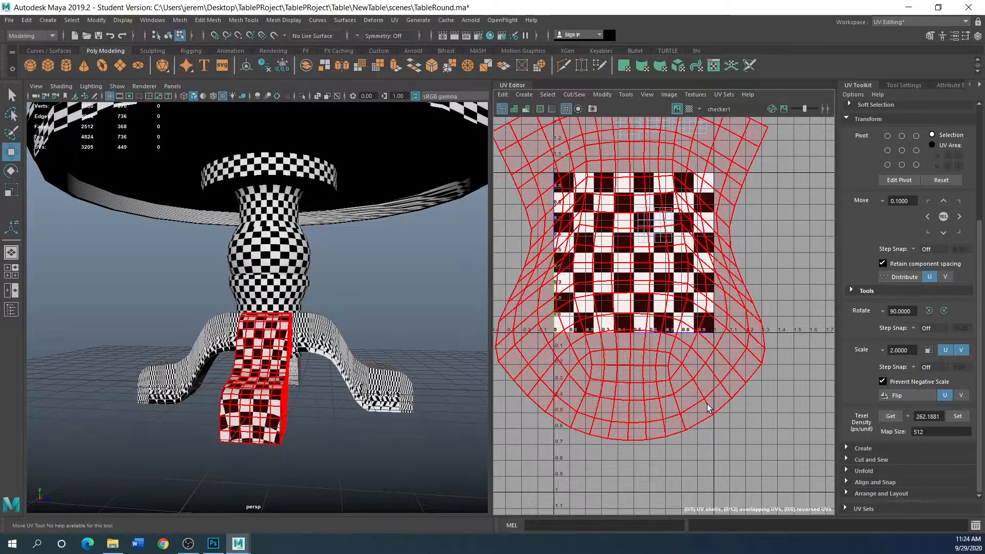
left_click(703, 413)
left_click(678, 460)
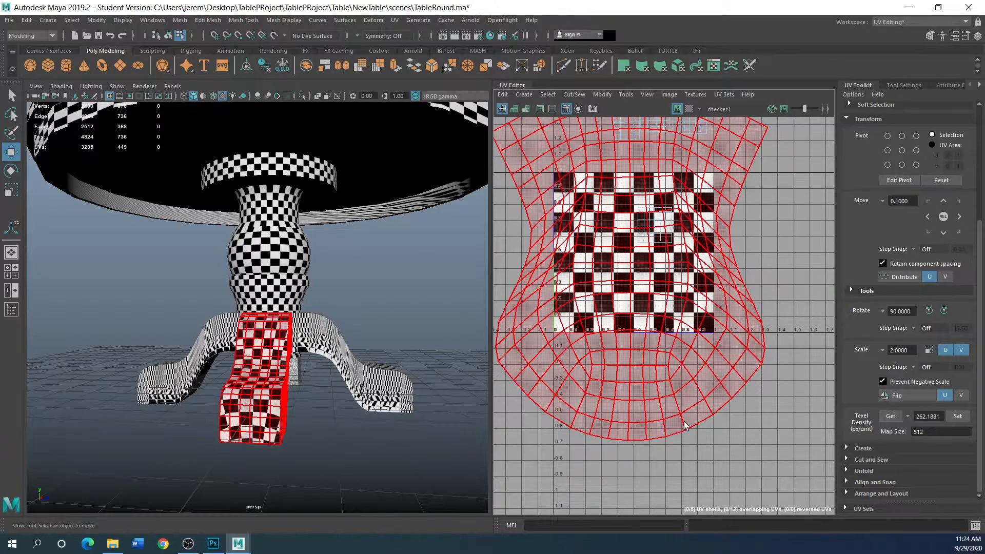
right_click_drag(679, 418, 680, 426)
left_click(680, 425)
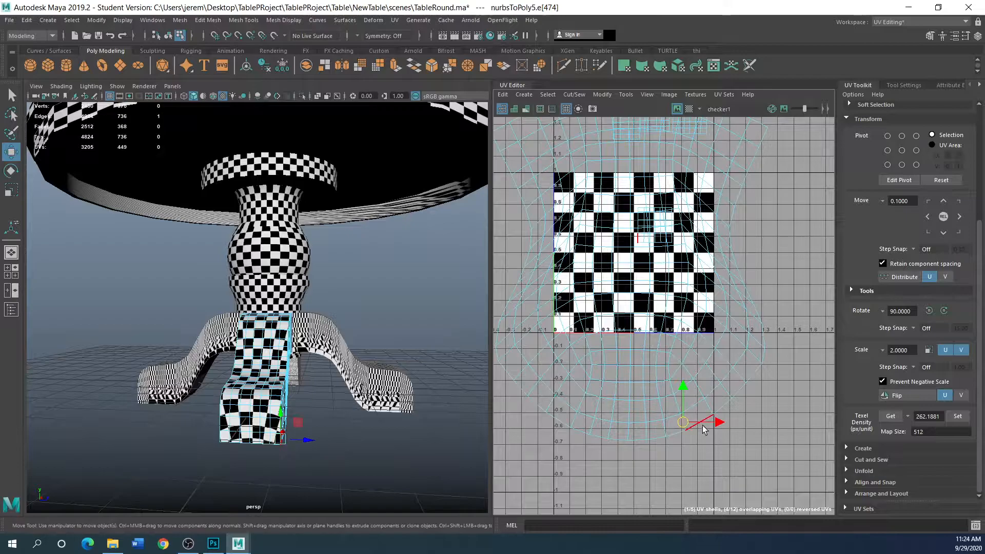
left_click(577, 94)
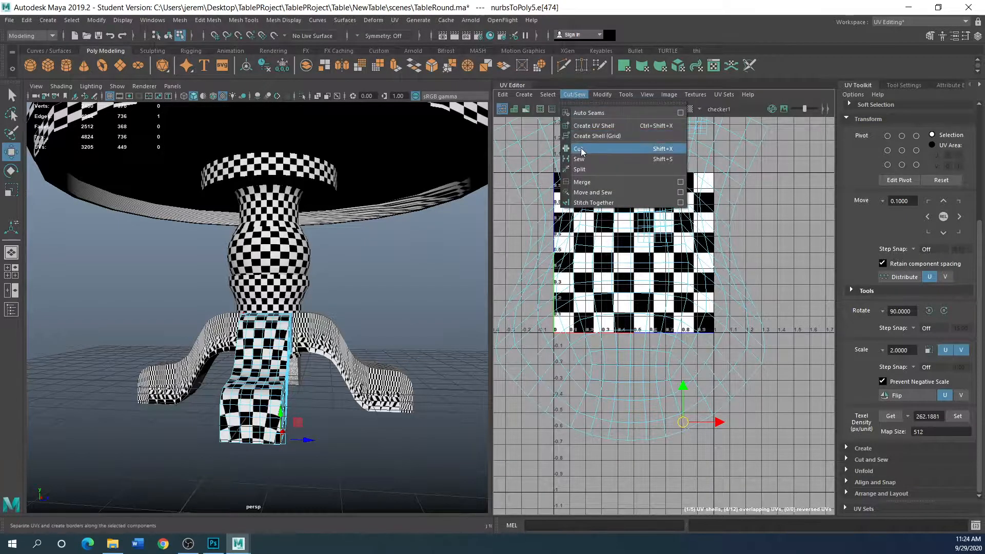
left_click(600, 187)
left_click(703, 476)
scroll(703, 476, "up", 6)
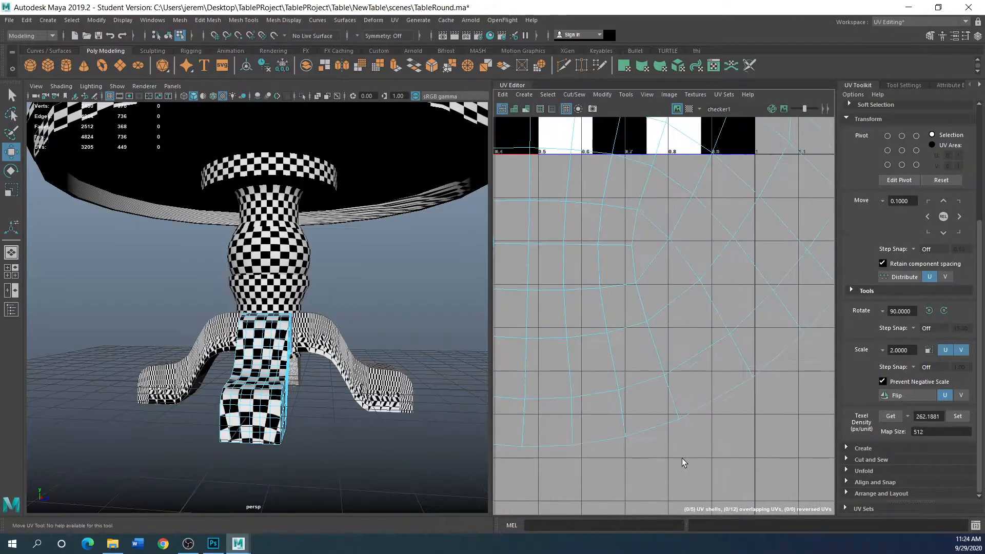
scroll(675, 447, "down", 10)
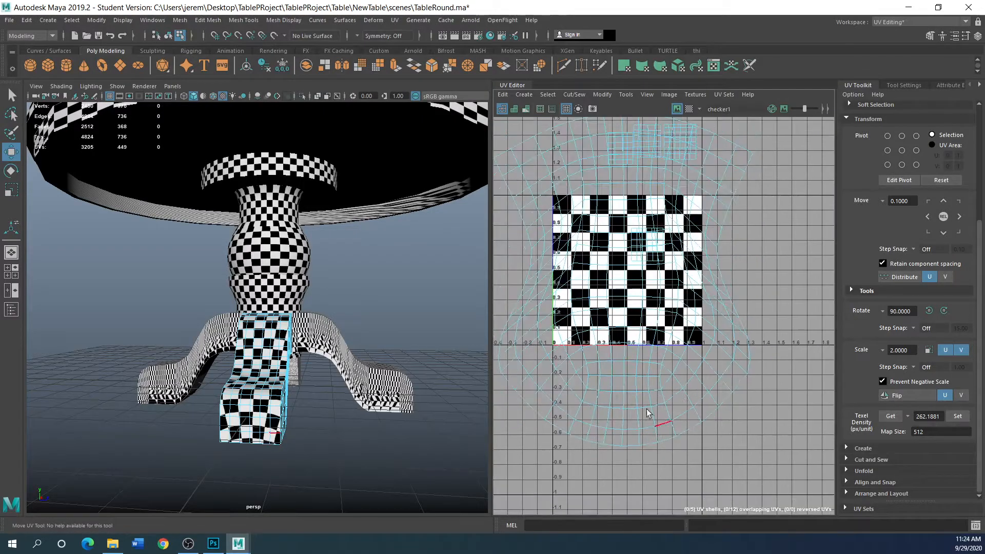
Try to unfold the leg shell's UVs along the new corner cuts
left_click(578, 95)
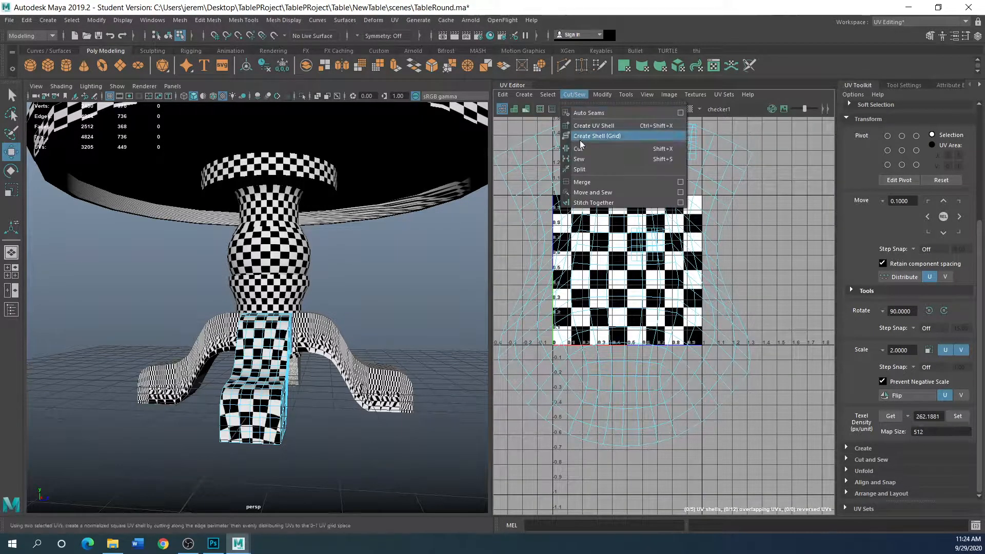
mouse_move(602, 95)
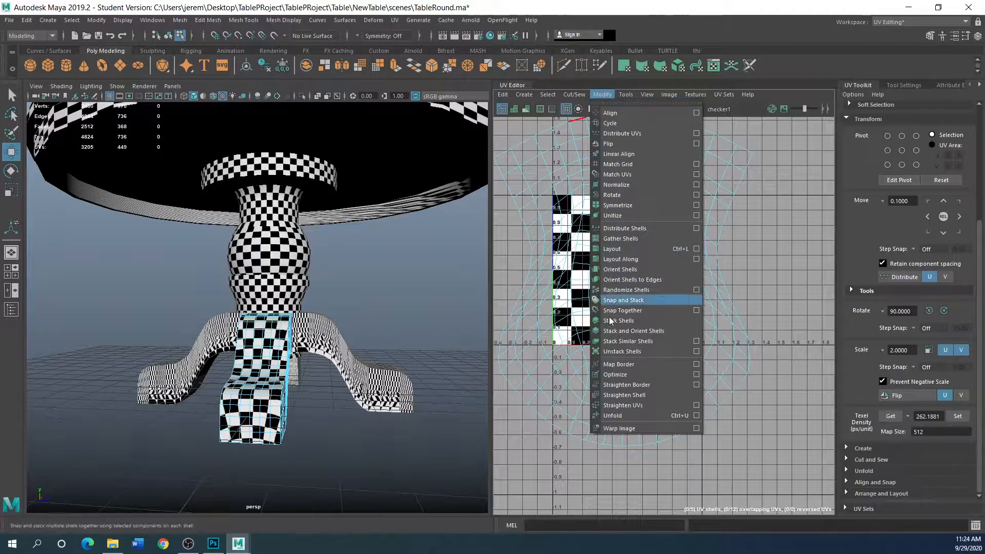
left_click(626, 415)
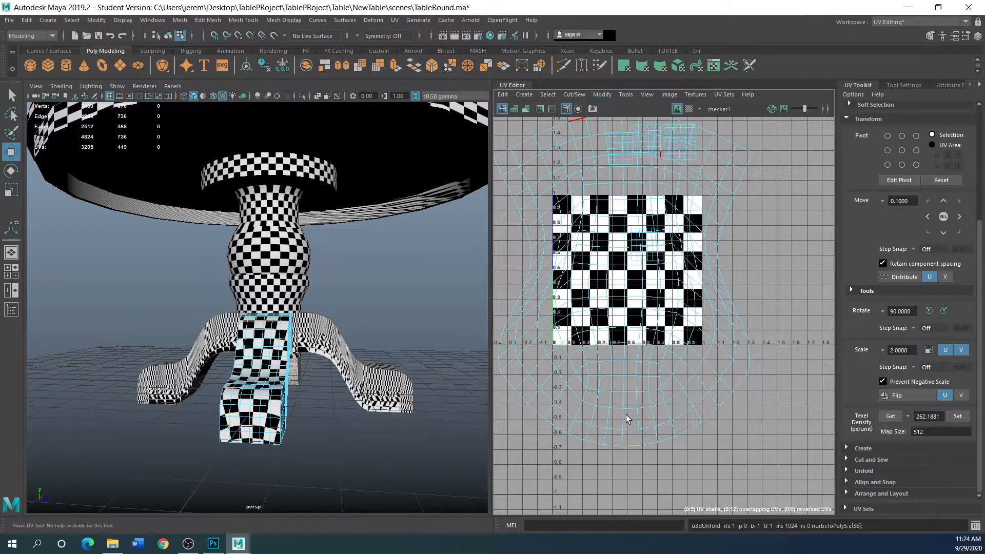
right_click(627, 405)
right_click_drag(626, 406, 593, 385)
left_click(592, 385)
scroll(591, 426, "up", 2)
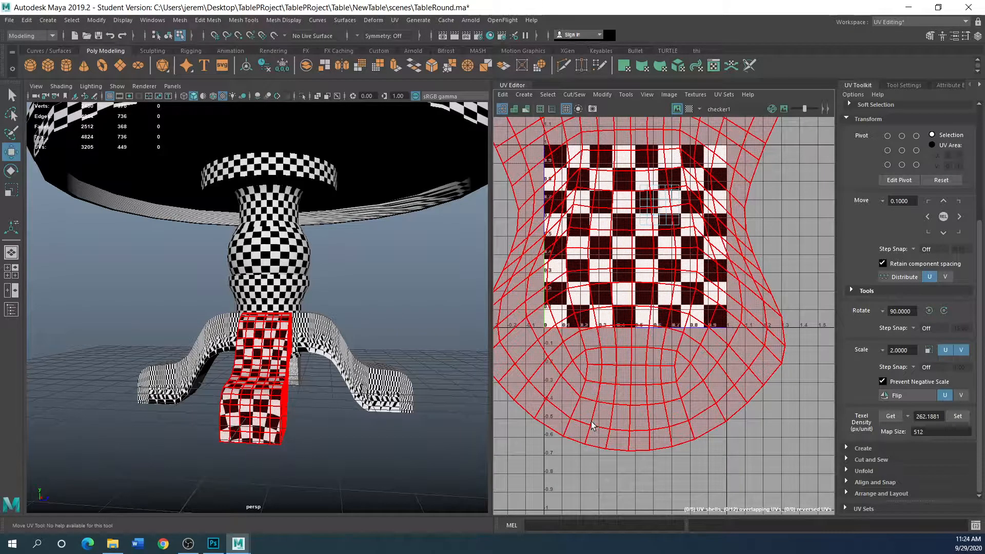
Start opening the left corner cut of the leg shell by moving its lower UV edges sideways
left_click(566, 409)
right_click_drag(567, 403, 513, 388)
left_click(568, 426)
right_click_drag(568, 427, 567, 377)
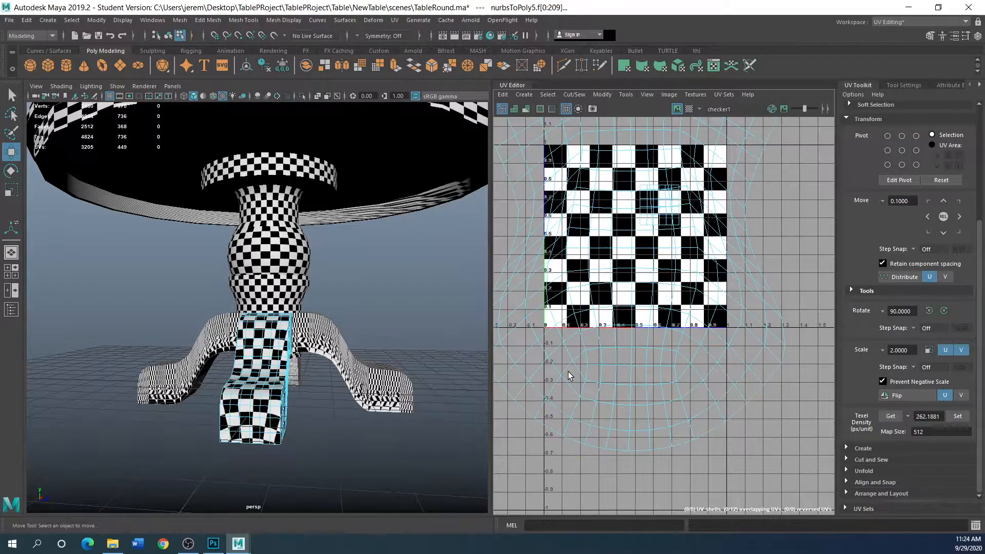
double_click(573, 414)
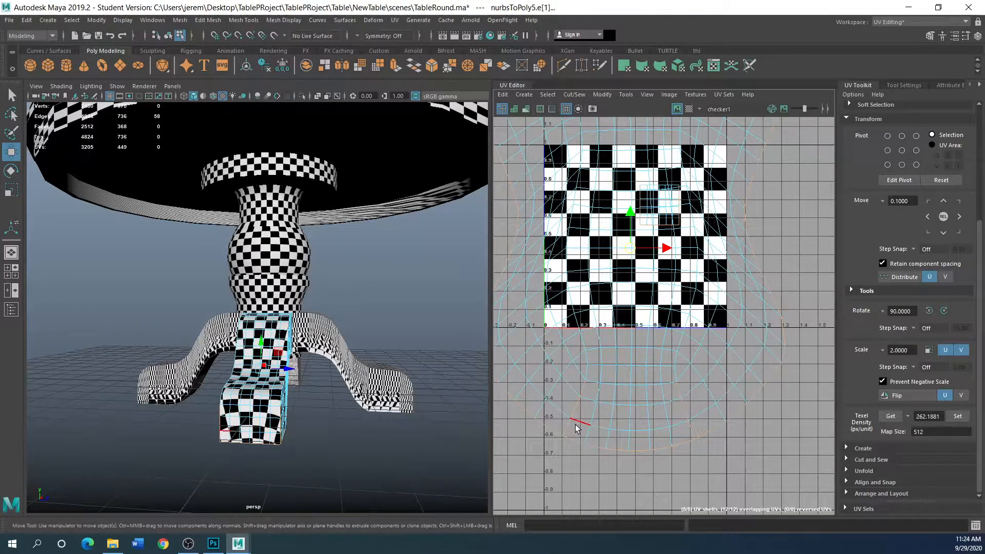
left_click(575, 424)
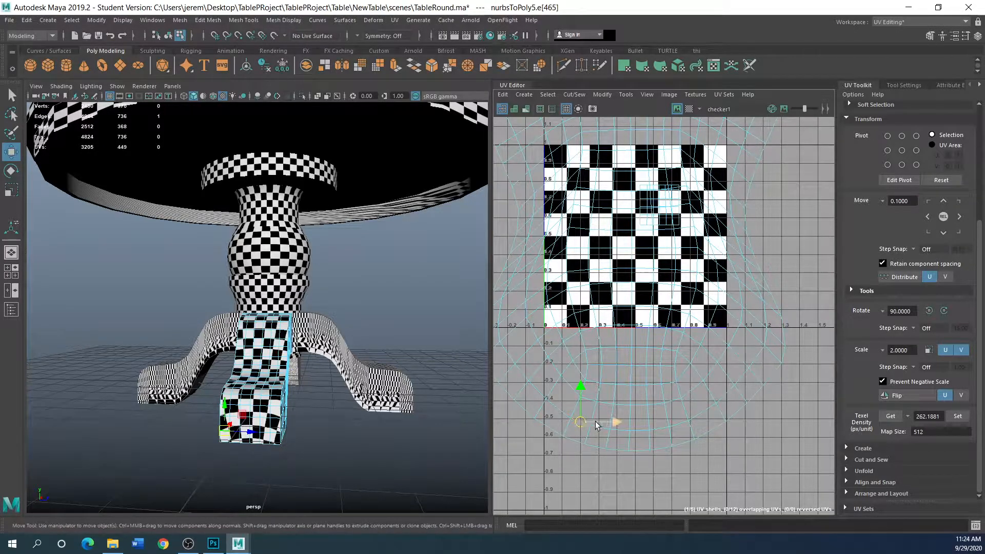
left_click(570, 444)
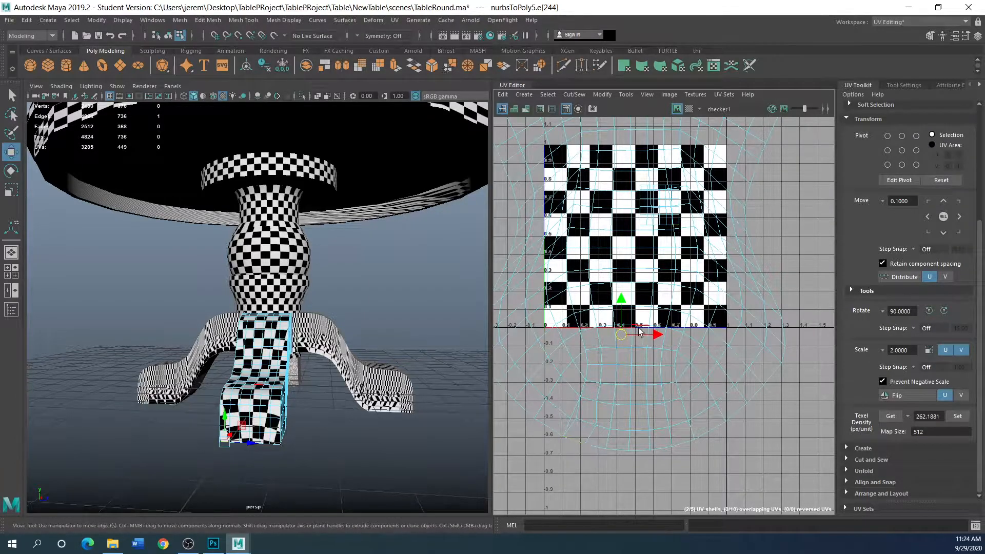
Move the middle flap's UV edges along the right corner cut inward, away from the side flap
left_click_drag(646, 335, 690, 341)
left_click(695, 433)
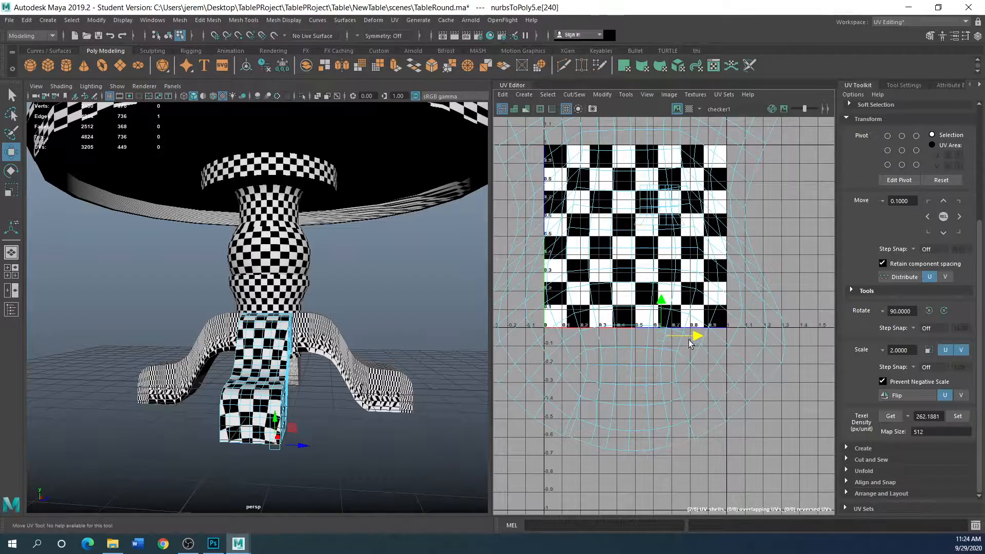
left_click(683, 428)
left_click_drag(712, 426, 704, 426)
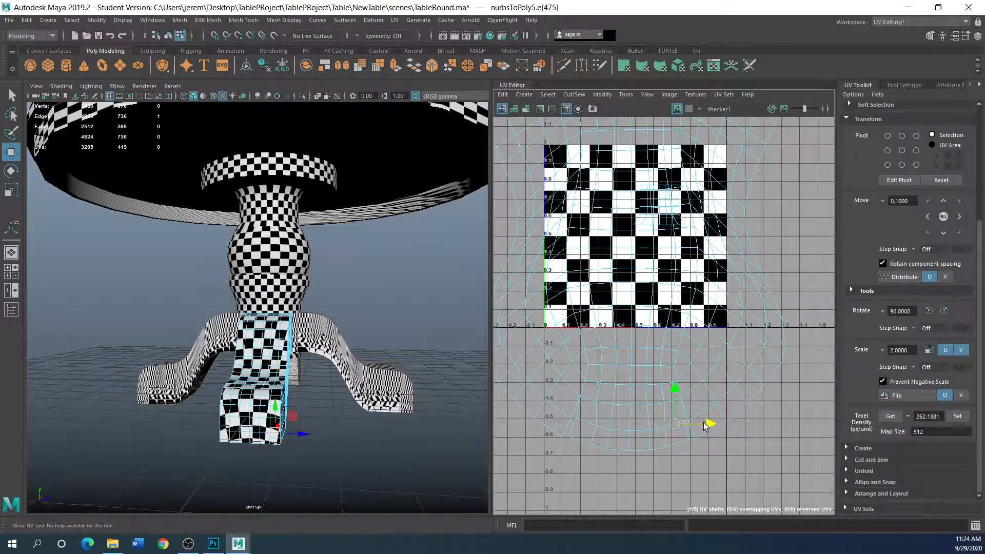
left_click(671, 402)
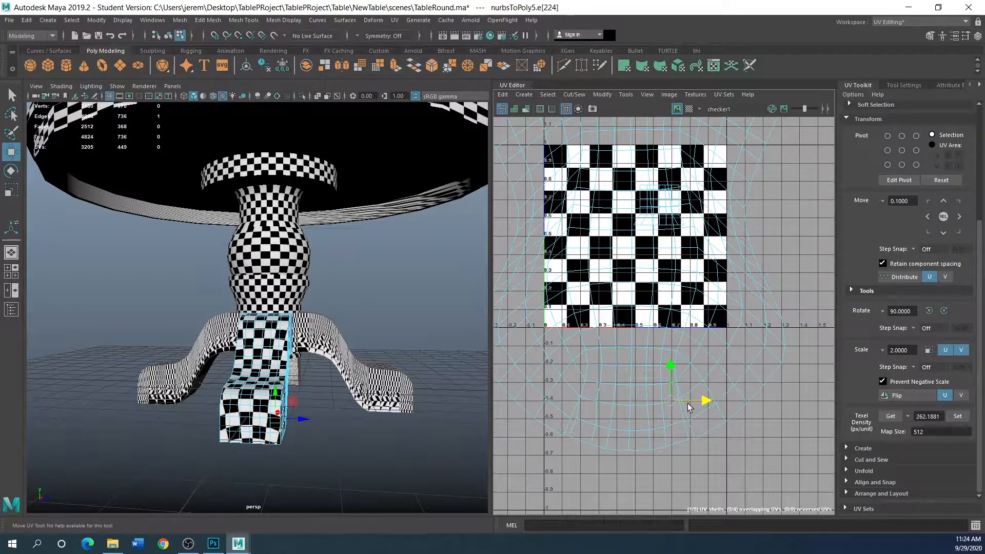
Move the side flap's UV edges along the right corner cut outward, leaving a gap beside the middle flap
left_click(689, 408)
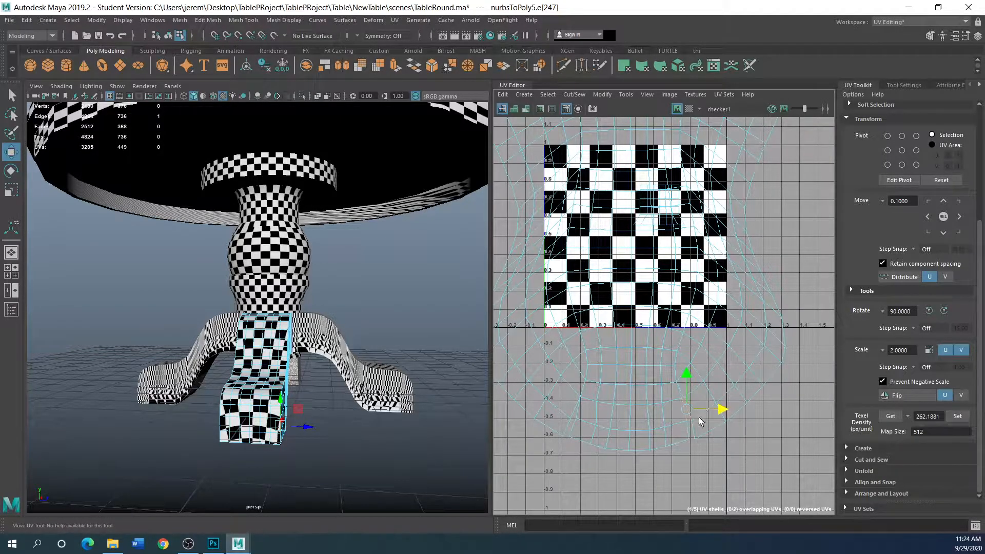
left_click(704, 450)
left_click(699, 417)
left_click(721, 426)
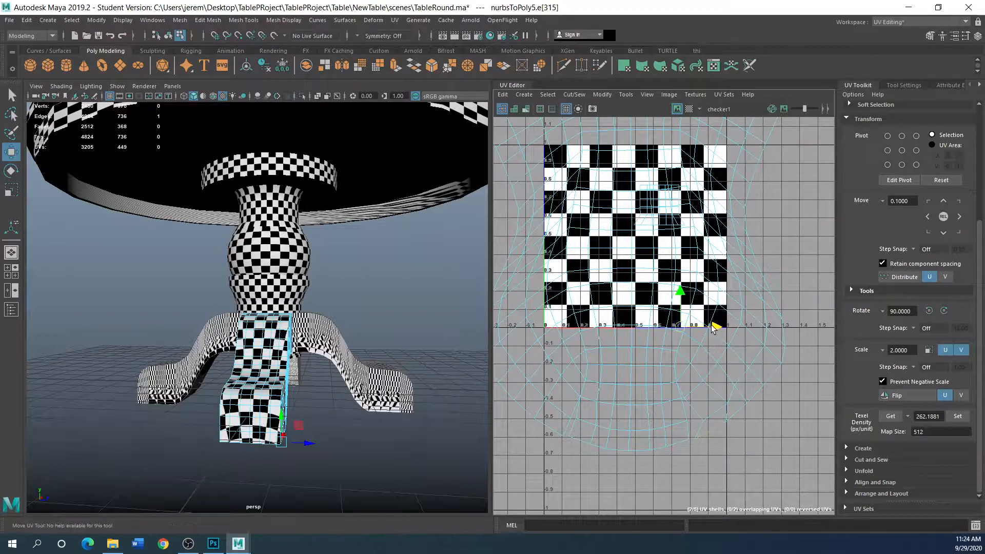
left_click(695, 390)
left_click_drag(717, 390, 720, 391)
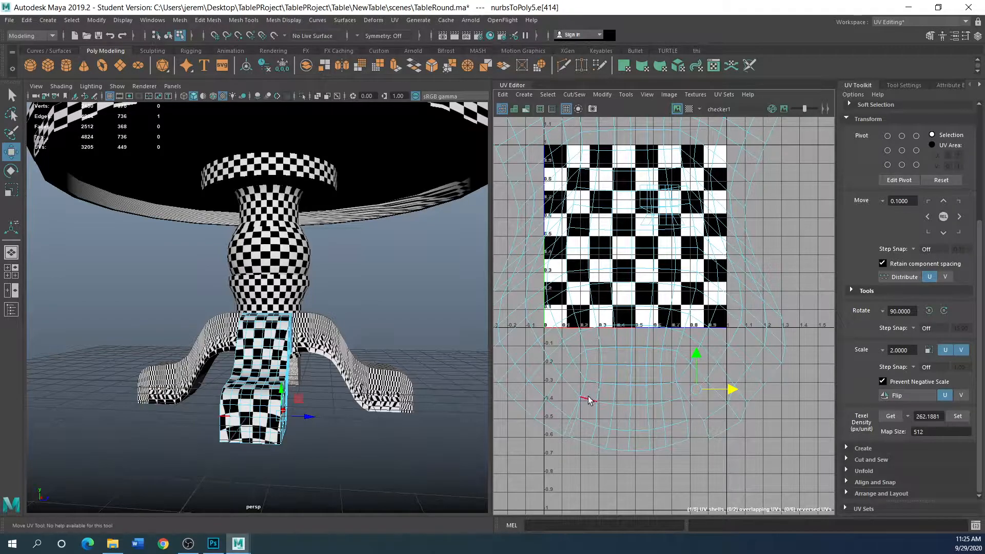
Widen the left corner cut by moving the side flap's edge outward and the middle flap's edges inward
left_click(567, 387)
left_click(560, 407)
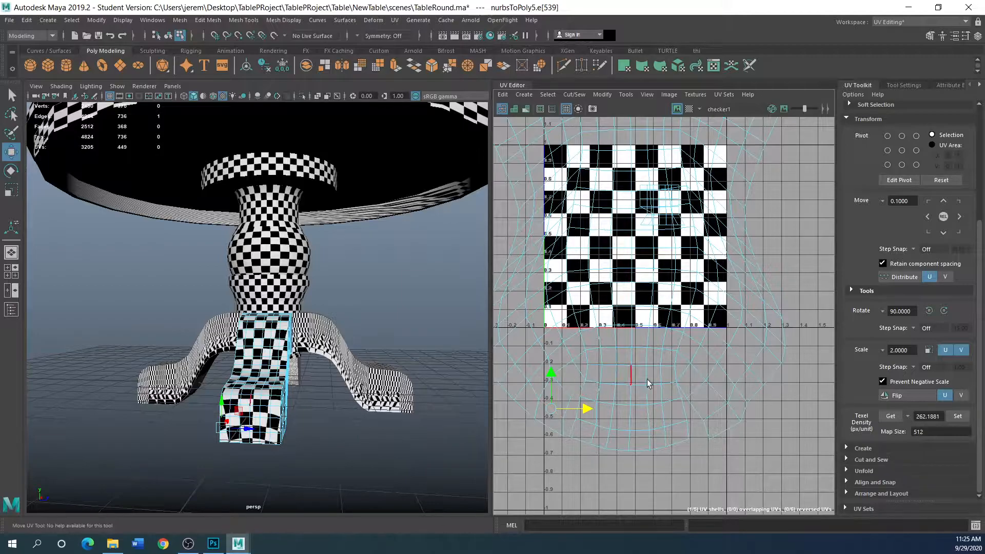
left_click(588, 426)
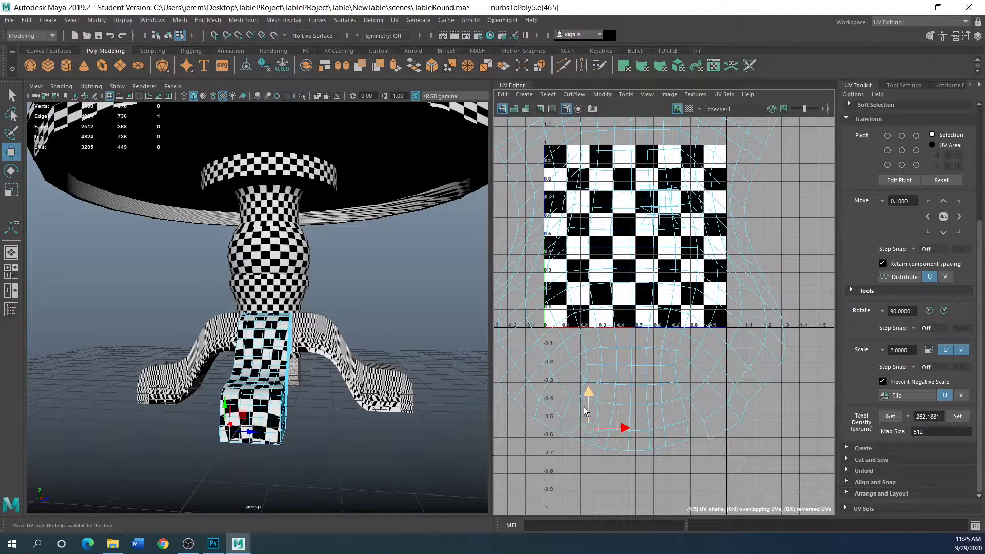
left_click(599, 401)
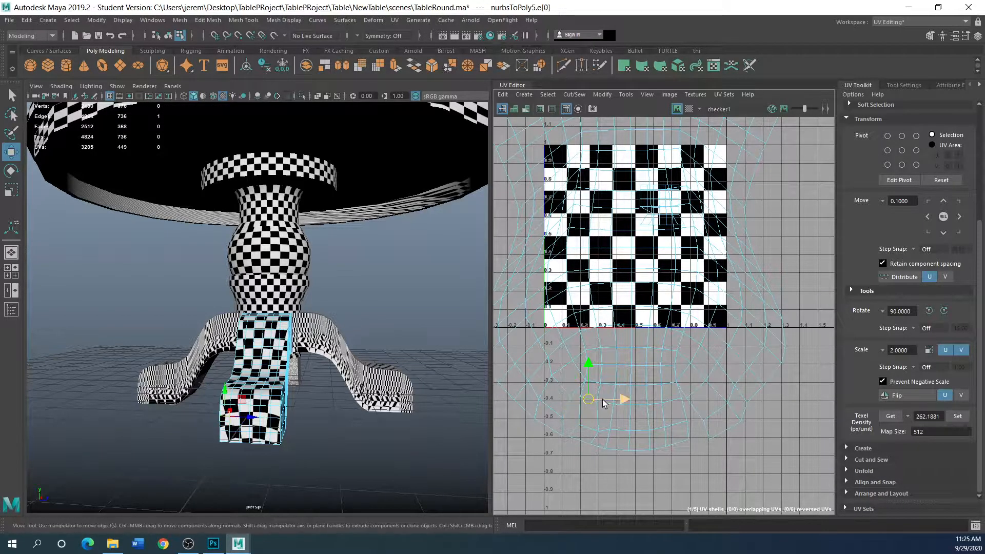
Select the whole leg shell, Unfold its UVs with the corner cuts open, and check the checker pattern on the foot
right_click_drag(608, 230, 602, 272)
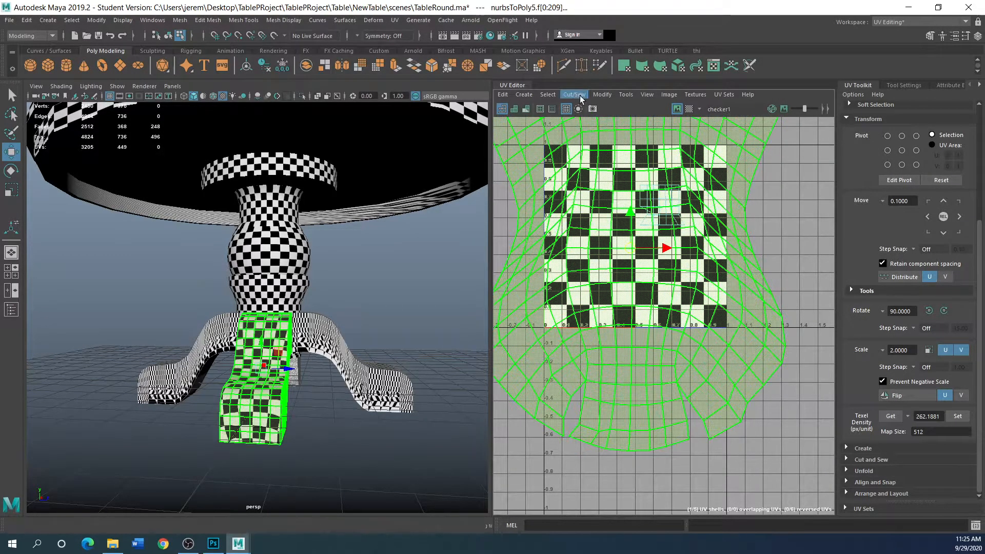
left_click(579, 94)
mouse_move(602, 95)
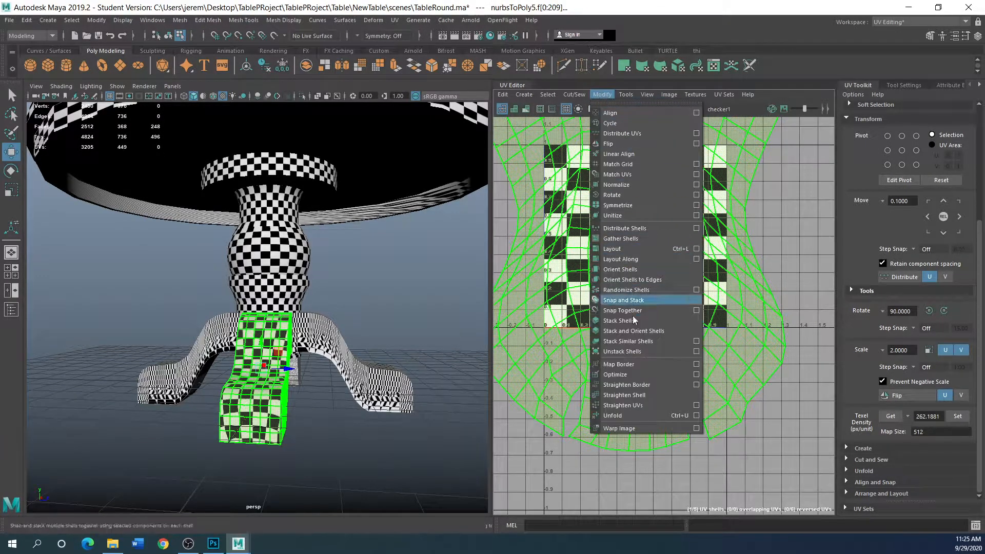
left_click(633, 414)
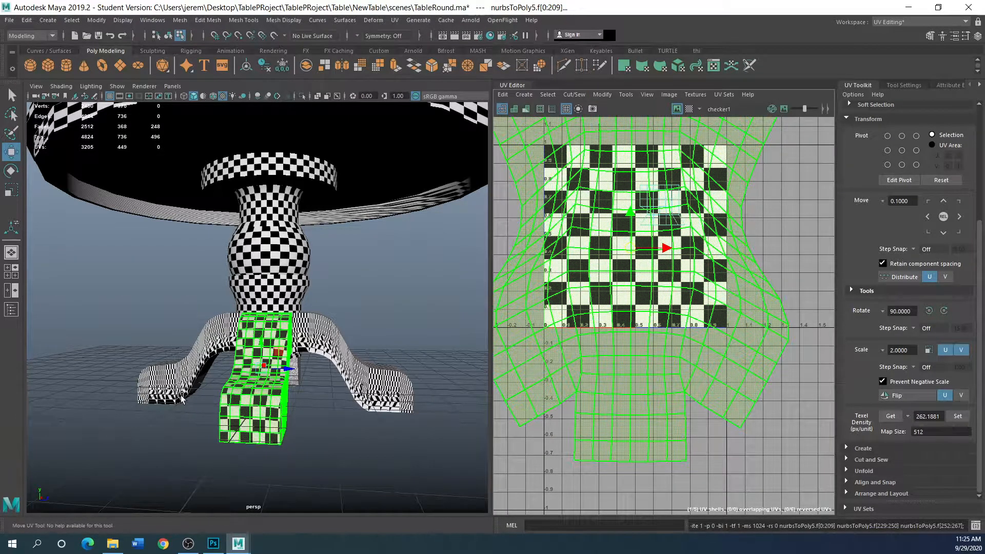
left_click_drag(224, 419, 261, 402, "alt")
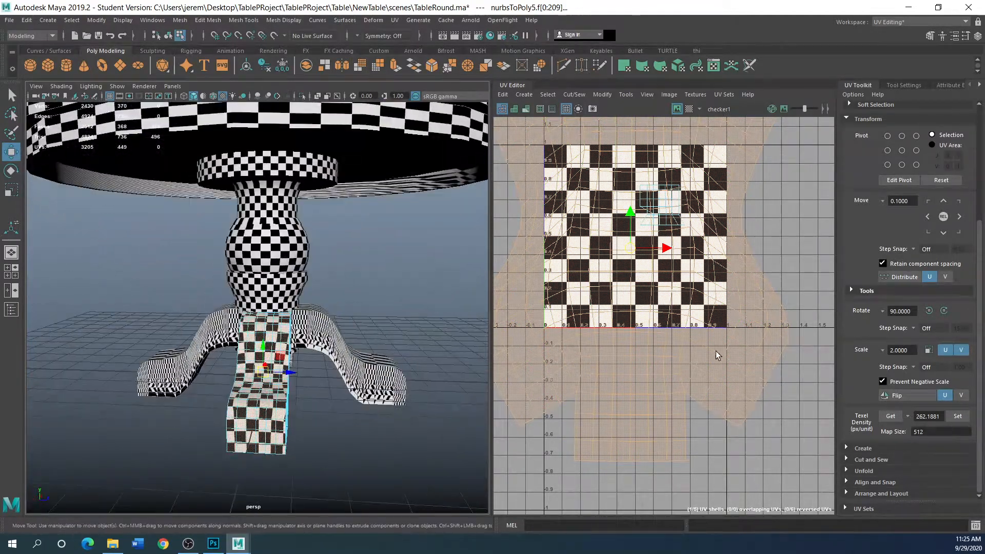
Scale up the leg's whole UV shell slightly so its checker squares match the size of those on the pedestal
scroll(665, 362, "down", 3)
scroll(665, 362, "down", 1)
mouse_move(337, 404)
left_mouse_down("alt")
mouse_move(391, 413)
mouse_move(319, 402)
mouse_move(336, 388)
left_mouse_up("alt")
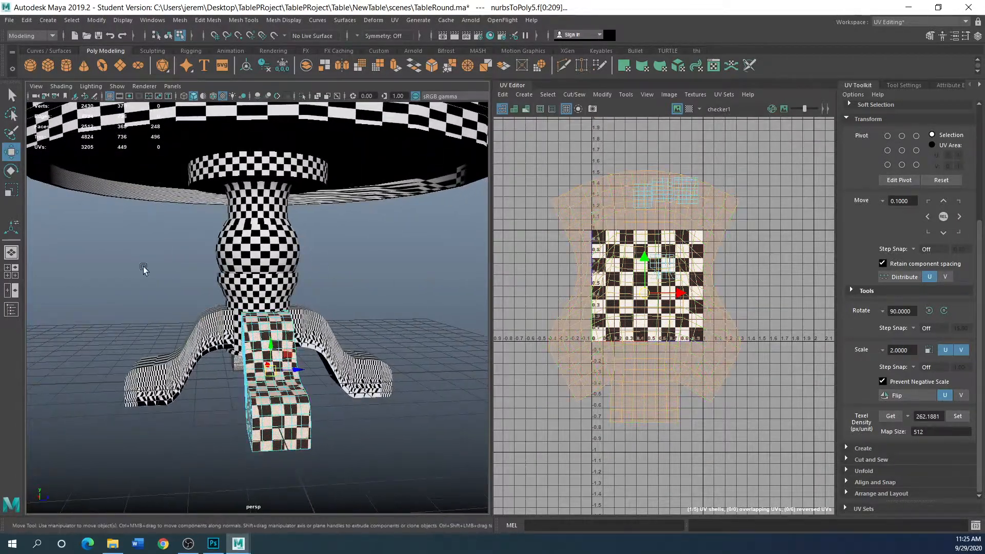
key("r")
left_click_drag(646, 297, 651, 298)
left_click_drag(652, 297, 655, 298)
Return to object mode and delete the three other legs, keeping only the leg with finished UVs
scroll(293, 434, "down", 4)
left_click_drag(266, 424, 326, 330, "alt")
right_click_drag(326, 331, 378, 253)
key("Delete")
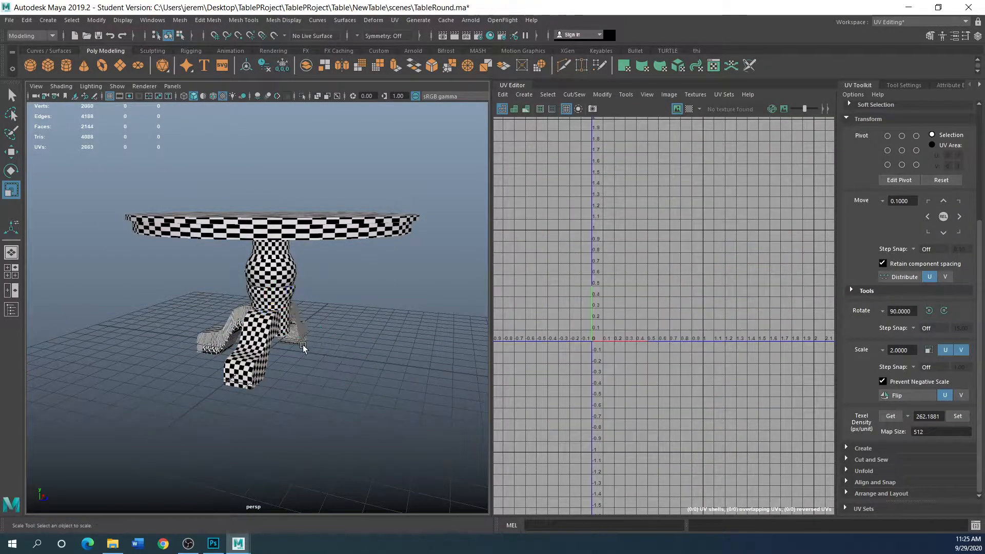
mouse_move(248, 388)
left_mouse_down("alt")
mouse_move(169, 337)
mouse_move(318, 351)
mouse_move(246, 370)
left_mouse_up("alt")
left_click(244, 370)
key("Delete")
left_click(170, 359)
key("Delete")
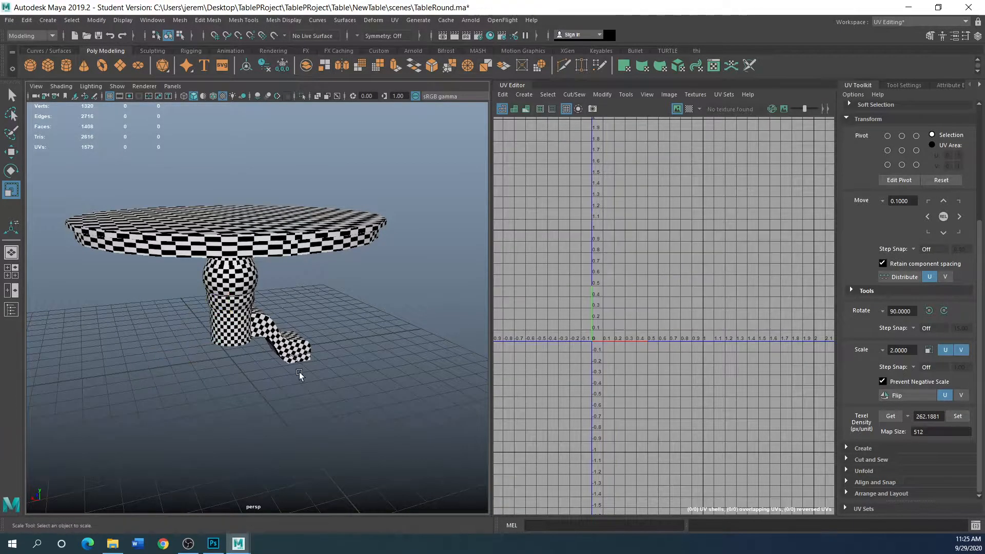
left_click_drag(291, 372, 92, 358, "alt")
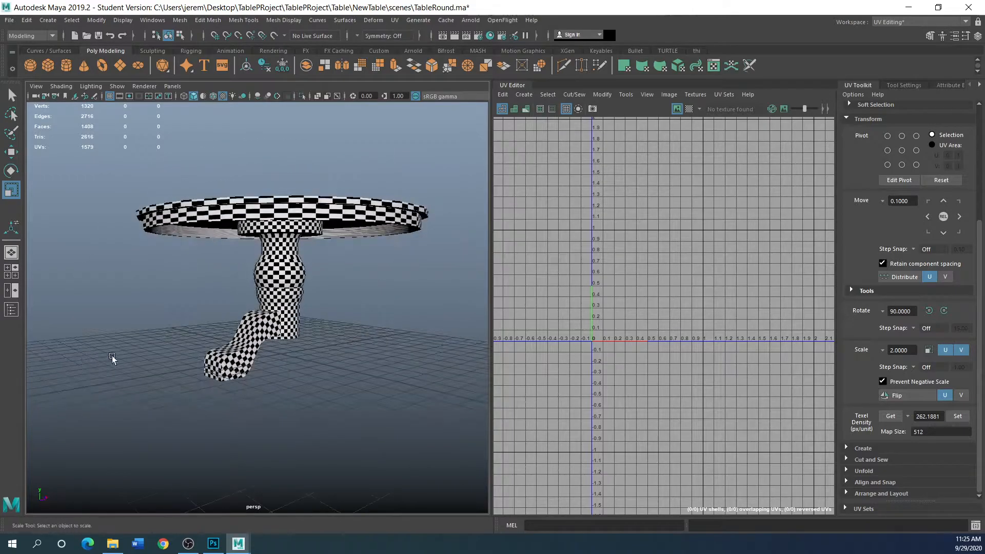
Open Hypershade, clear the node graph, graph the lambert3 network and delete its checker texture nodes
left_click(487, 37)
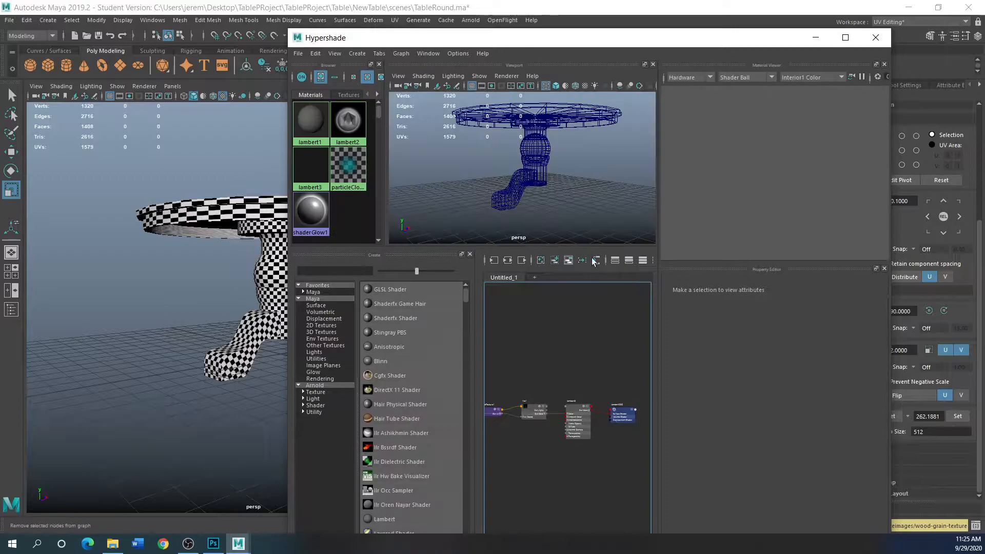
left_click(540, 260)
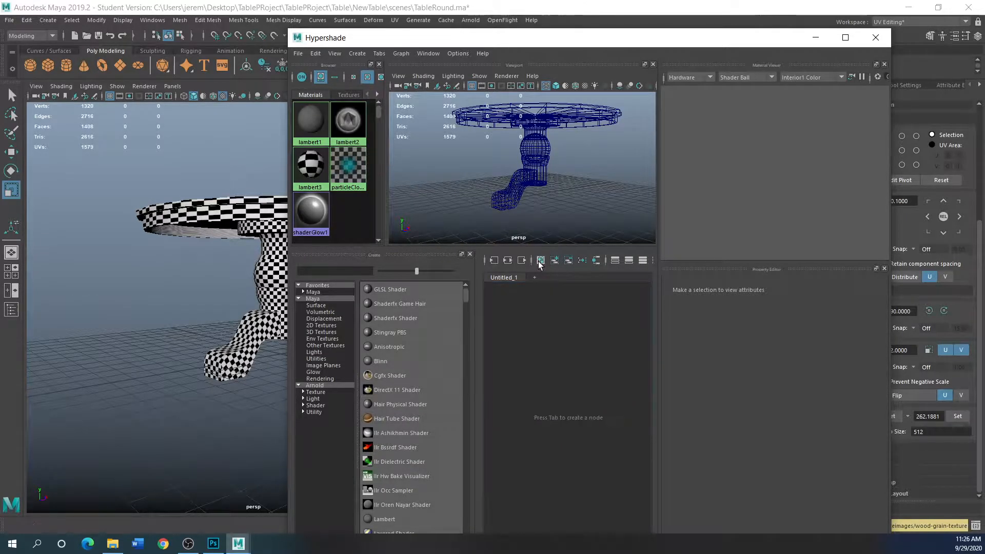
left_click(310, 169)
right_click_drag(310, 169, 319, 197)
left_click_drag(548, 394, 505, 451)
key("Delete")
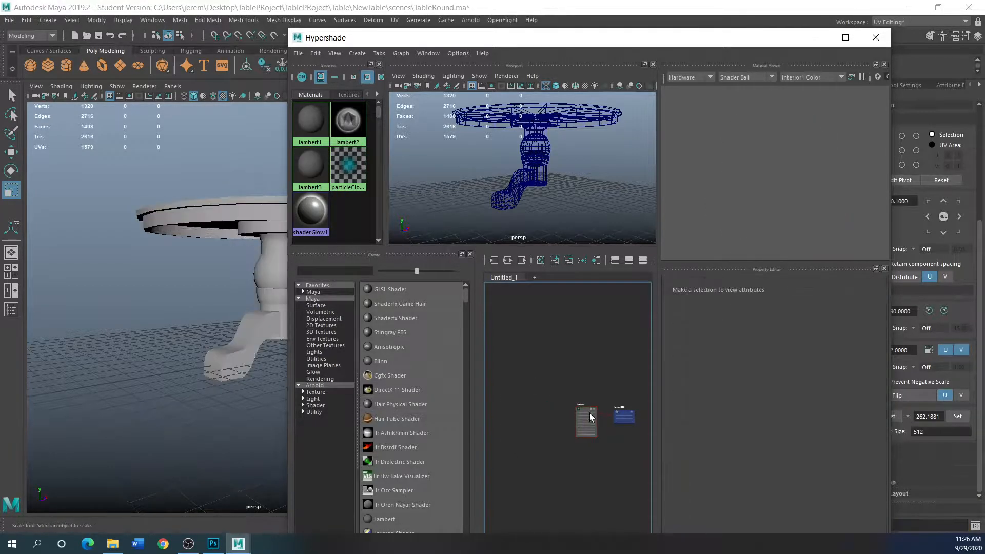
Connect a new File texture to the Color attribute of lambert3
left_click(588, 417)
left_click(872, 373)
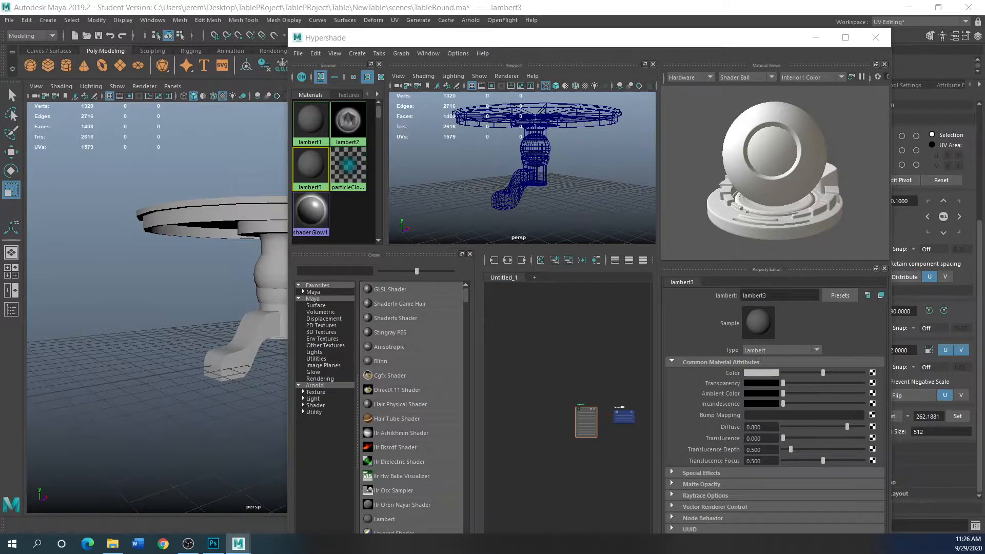
left_click(302, 268)
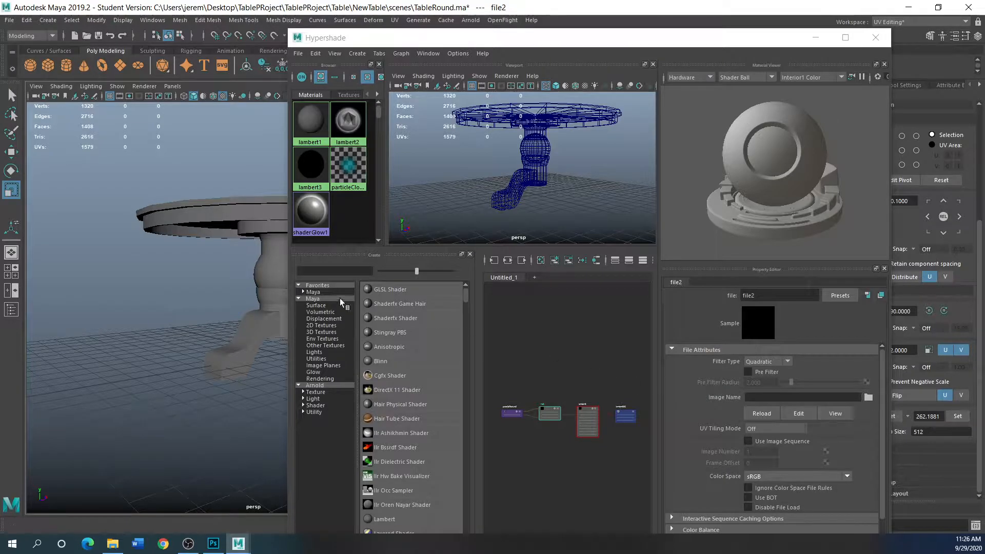
Load wood-grain-texture-table-surface-brown-stock-photo-design.jpg from the NewTable project's sourceimages folder into the File texture
left_click(868, 397)
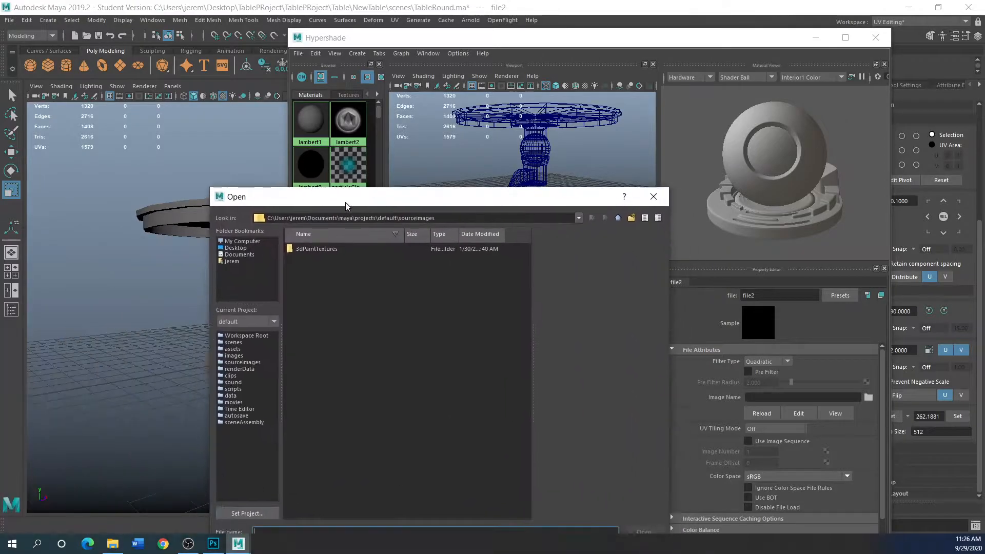
left_click(234, 248)
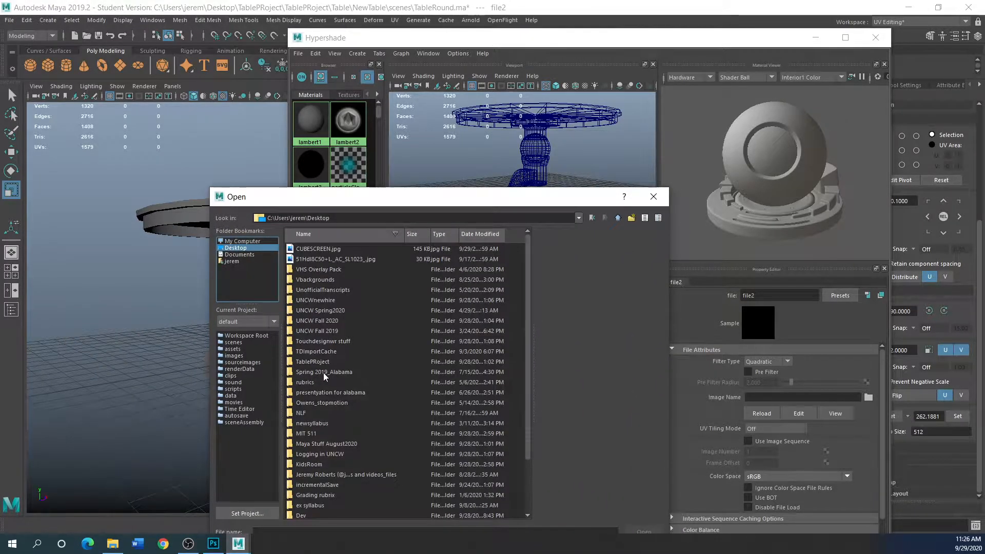
scroll(323, 373, "down", 2)
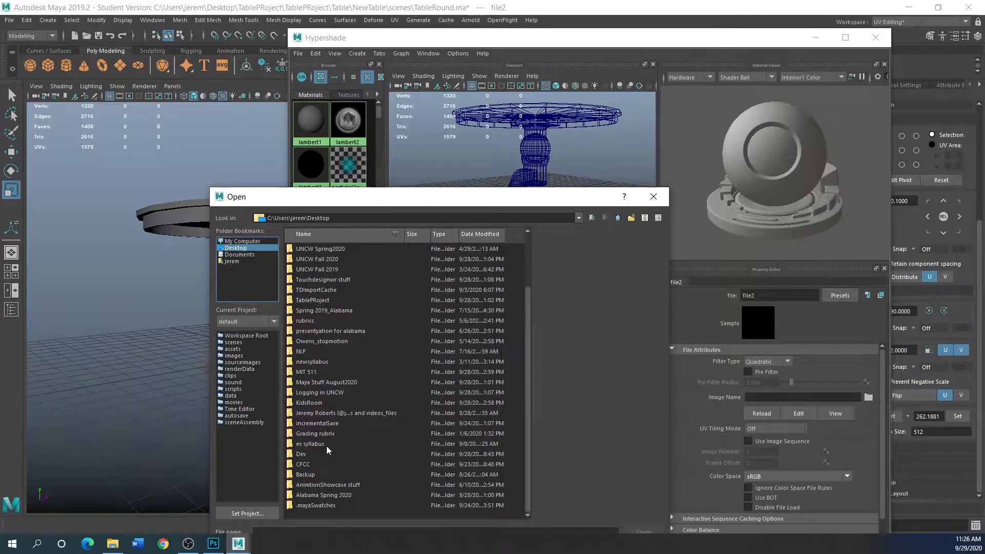
double_click(312, 300)
double_click(308, 248)
double_click(308, 248)
double_click(308, 248)
left_click(309, 259)
double_click(309, 259)
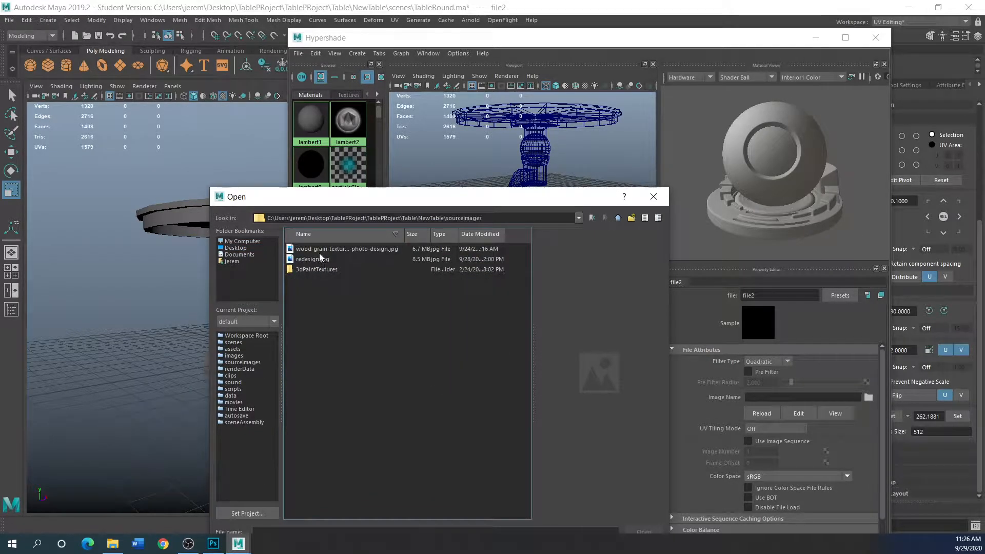
left_click(319, 251)
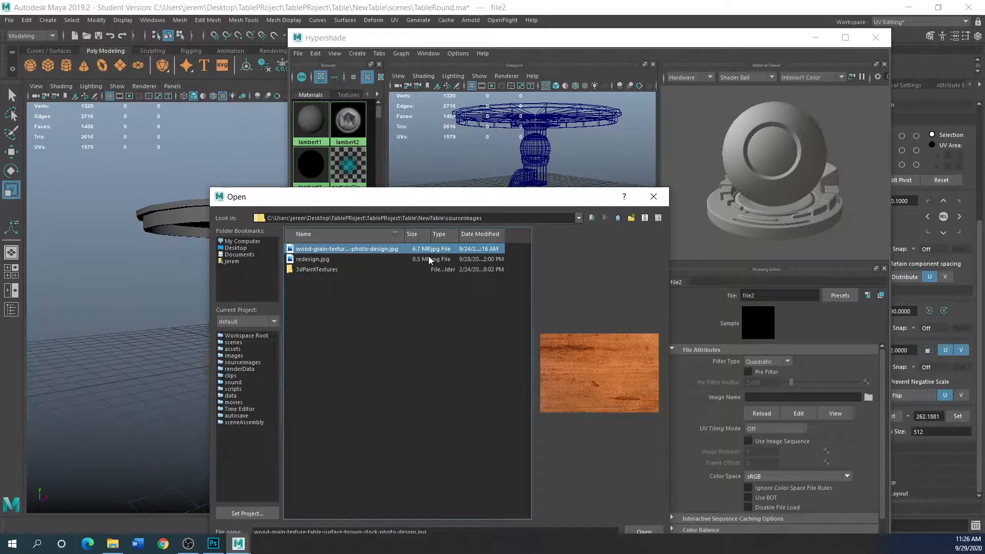
left_click(644, 531)
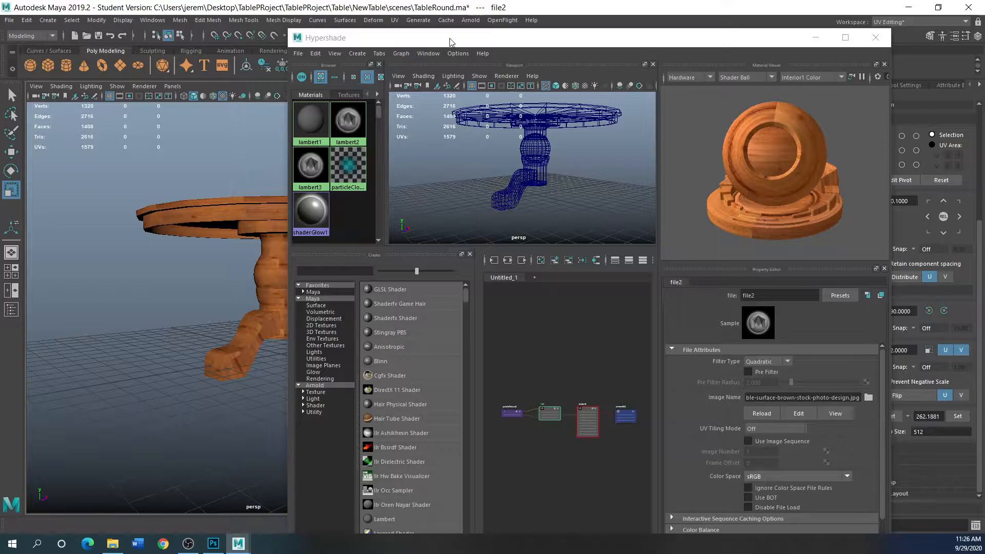
Move Hypershade off the model view and examine how the wood grain falls on the tabletop and leg
left_click_drag(411, 38, 596, 209)
left_click_drag(290, 259, 300, 285, "alt")
left_click(253, 278)
scroll(253, 278, "up", 5)
scroll(251, 286, "down", 5)
scroll(232, 306, "up", 2)
left_click(176, 351)
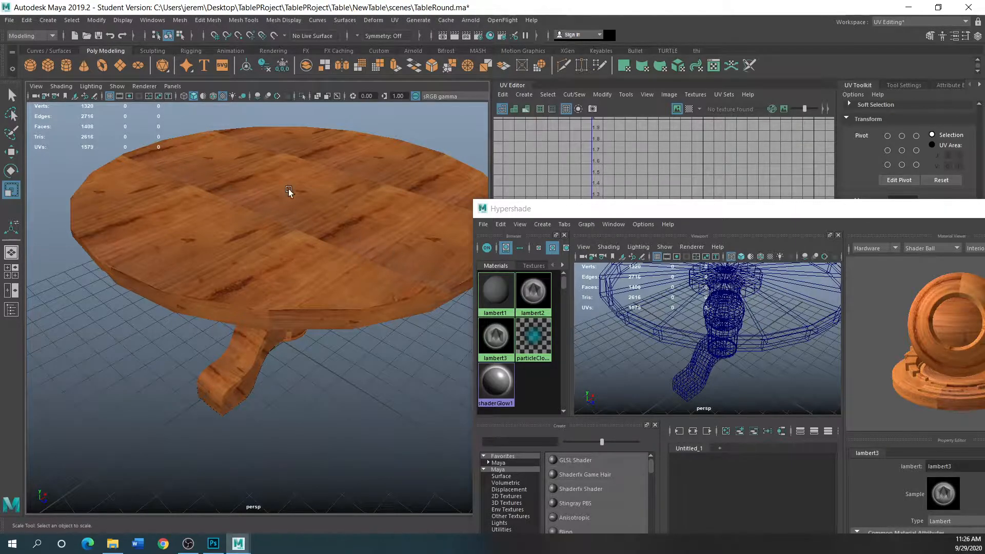
left_click_drag(555, 210, 306, 87)
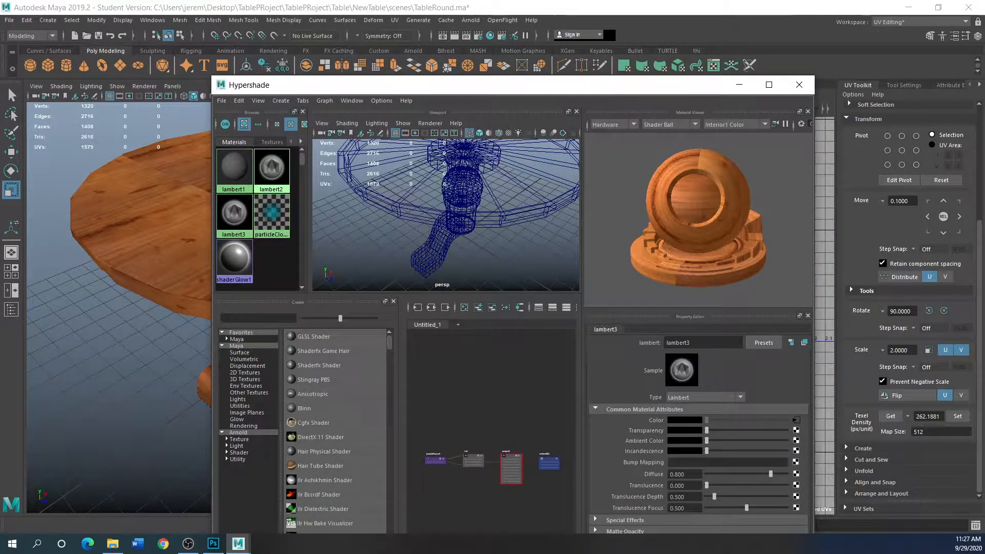
left_click(213, 543)
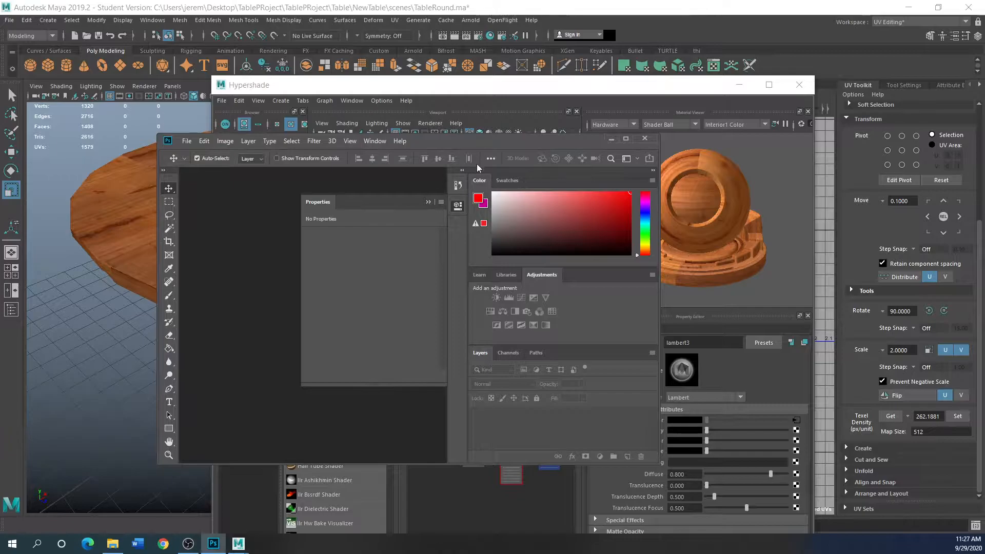
left_click_drag(466, 141, 504, 141)
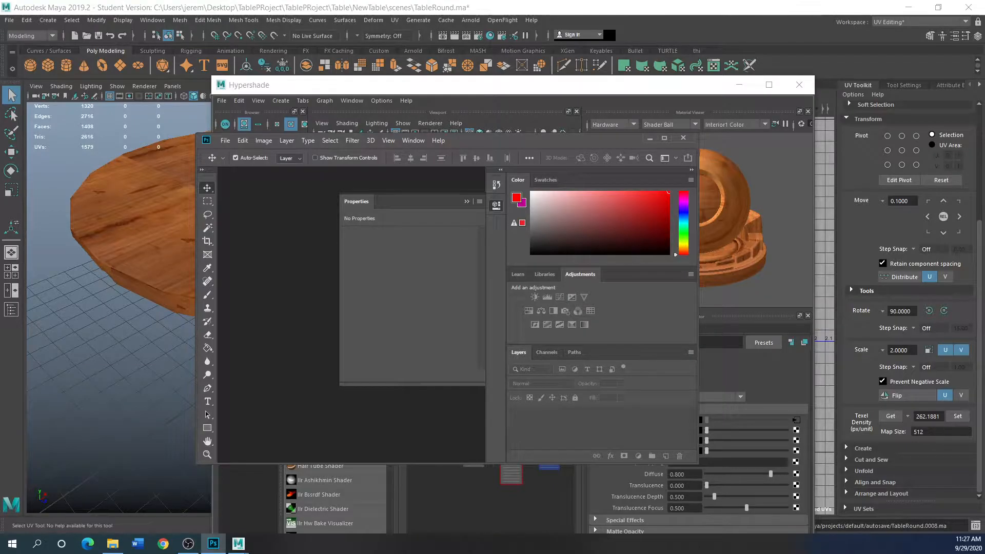
left_click(113, 543)
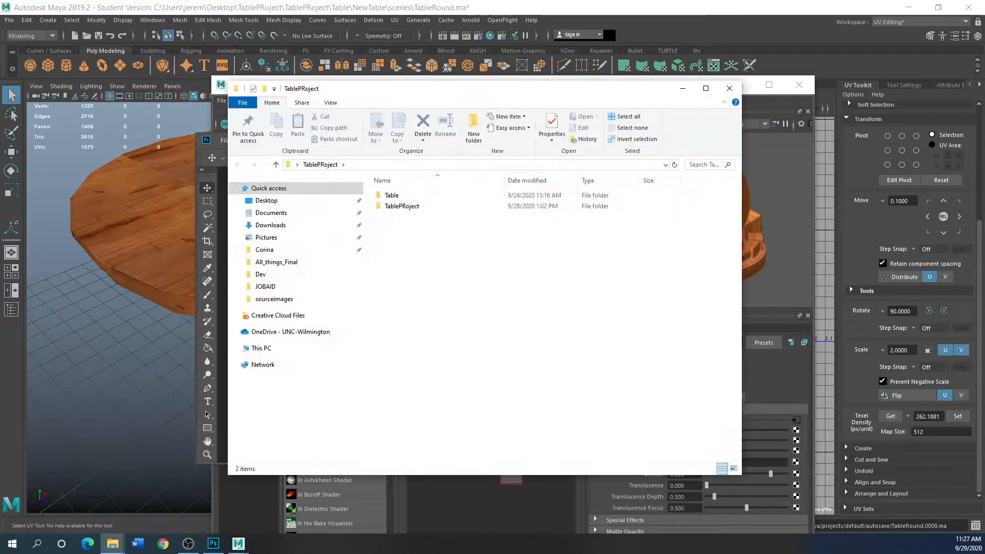
left_click(238, 543)
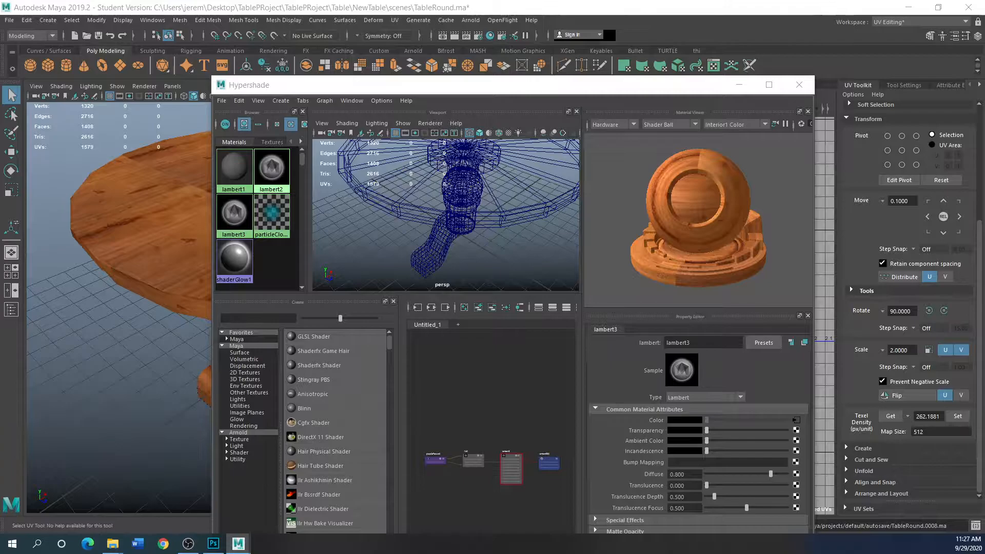
key("r")
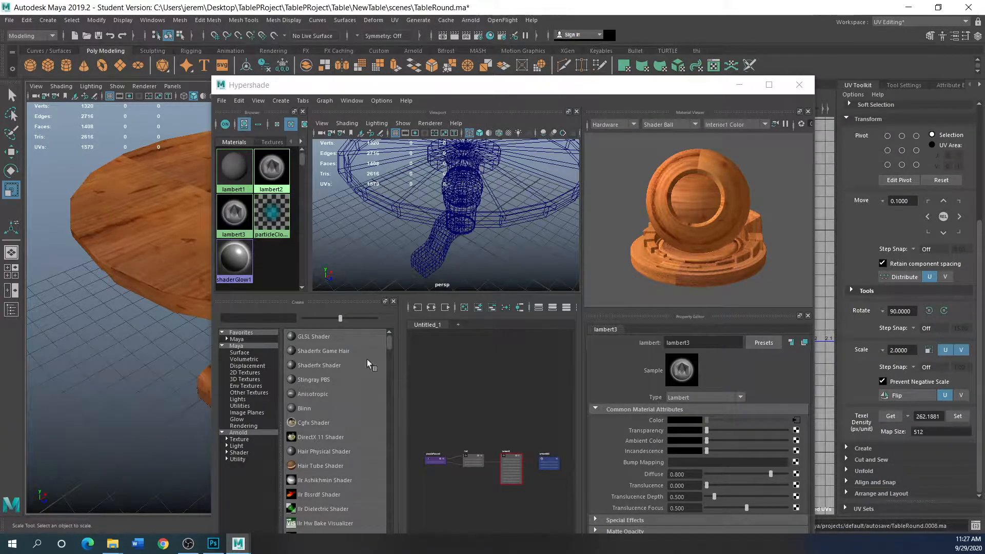
Select the tabletop's upper faces and scale their circular UV shell down evenly to fit inside the wood-grain image
left_click_drag(426, 85, 582, 293)
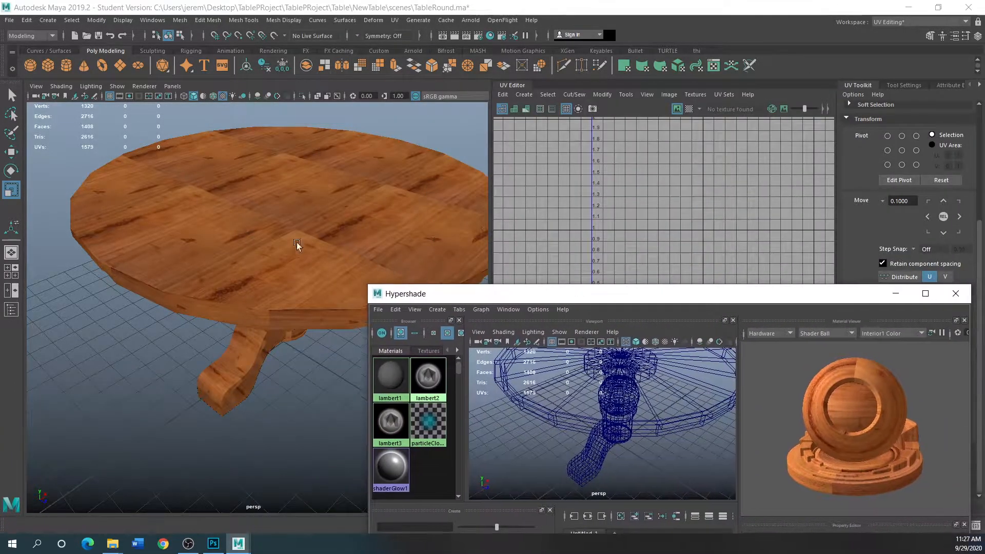
left_click_drag(509, 301, 238, 356)
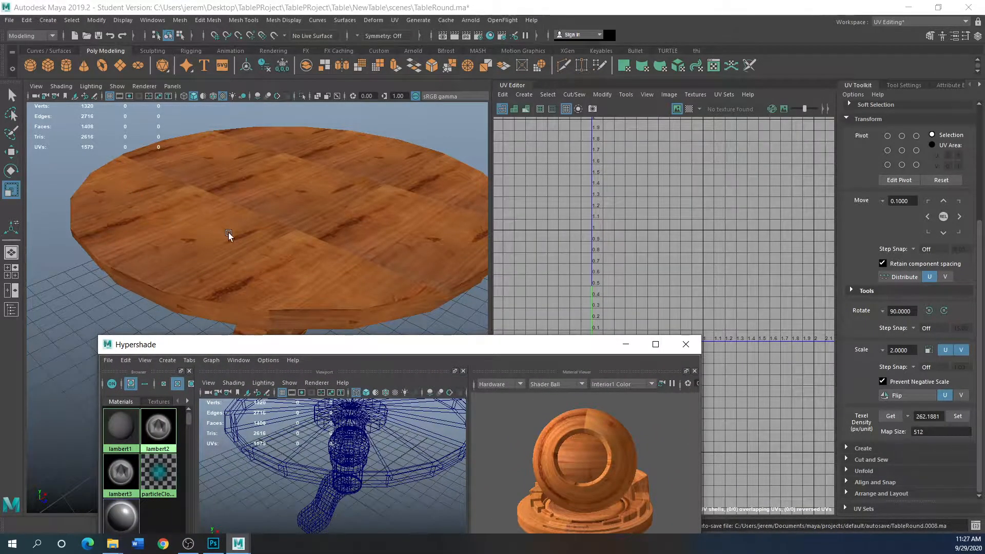
scroll(229, 232, "down", 2)
left_click(351, 270)
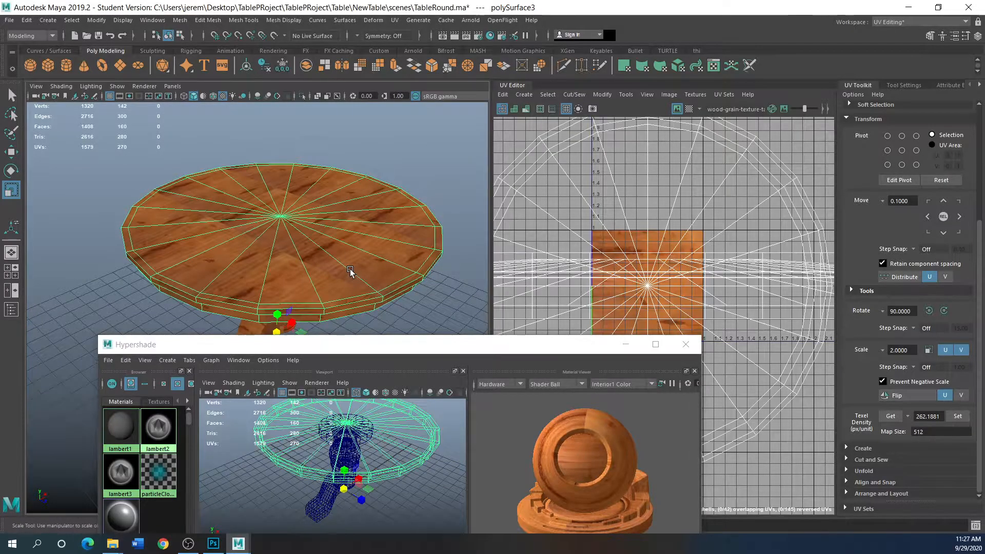
scroll(602, 309, "up", 1)
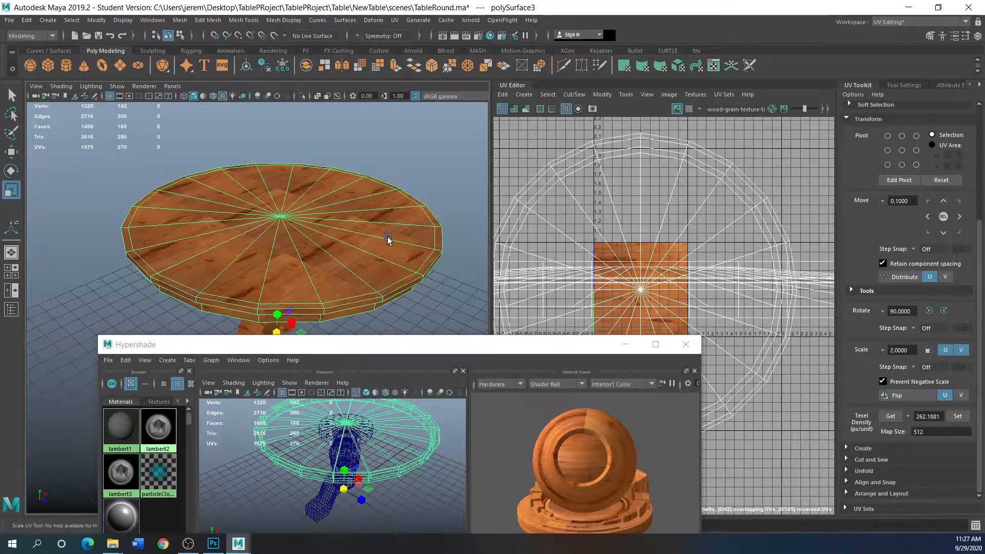
right_click_drag(321, 241, 285, 243)
right_click_drag(582, 241, 544, 232)
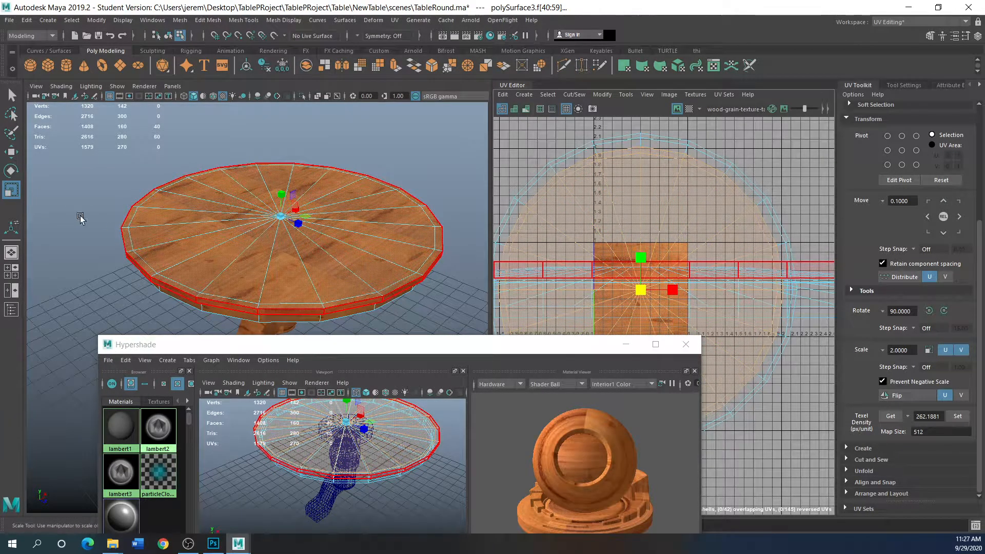
left_click(4, 193)
left_click_drag(641, 290, 617, 295)
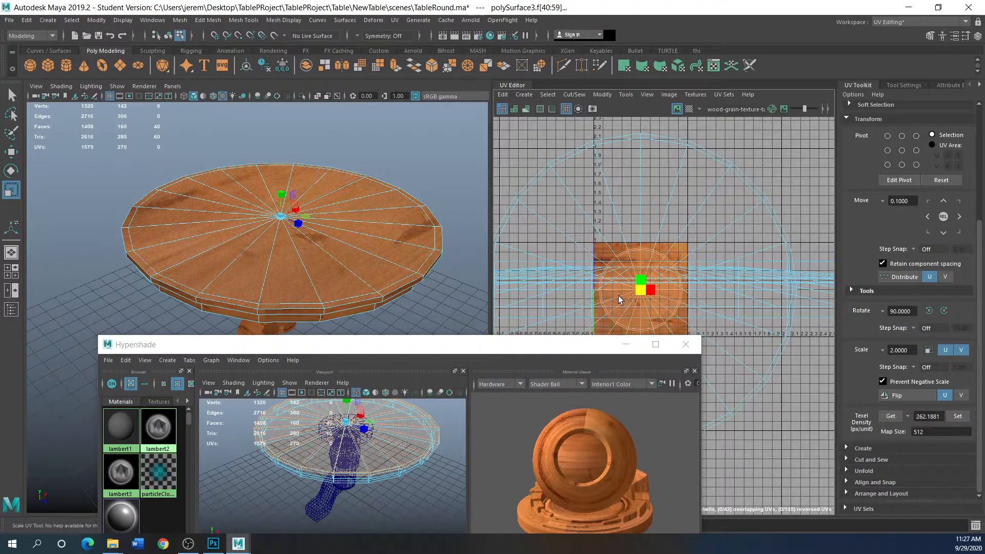
Return to object mode and examine the wood grain across the deselected tabletop
left_click(528, 294)
right_click_drag(570, 287, 581, 263)
left_click(404, 293)
left_click_drag(369, 303, 342, 310, "alt")
right_click_drag(154, 231, 201, 218)
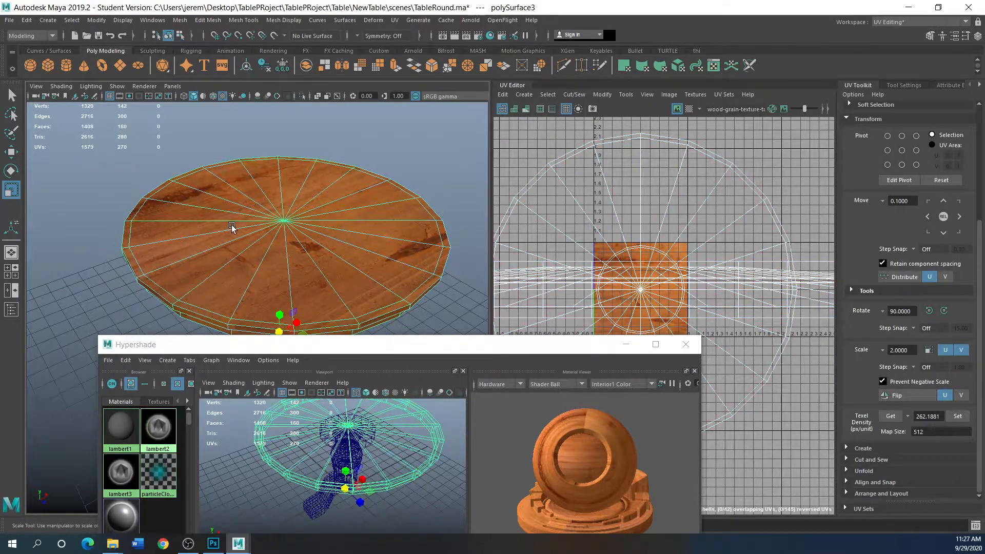
left_click(448, 192)
mouse_move(318, 285)
left_mouse_down("alt")
mouse_move(325, 260)
mouse_move(325, 280)
left_mouse_up("alt")
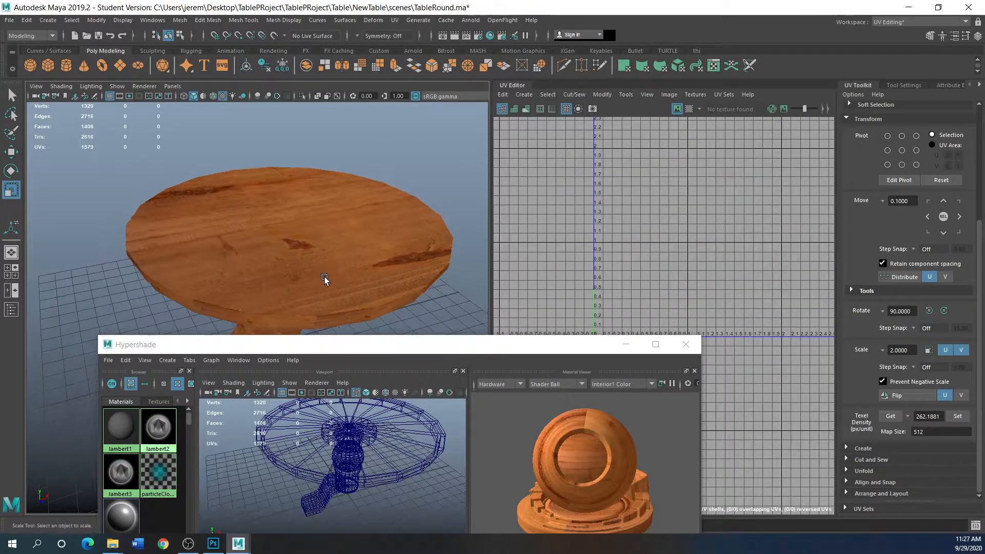
Turn on smooth mesh preview for the tabletop and check its rounded edge from the side
left_click(396, 292)
key("3")
left_click(414, 302)
left_click_drag(386, 304, 373, 276, "alt")
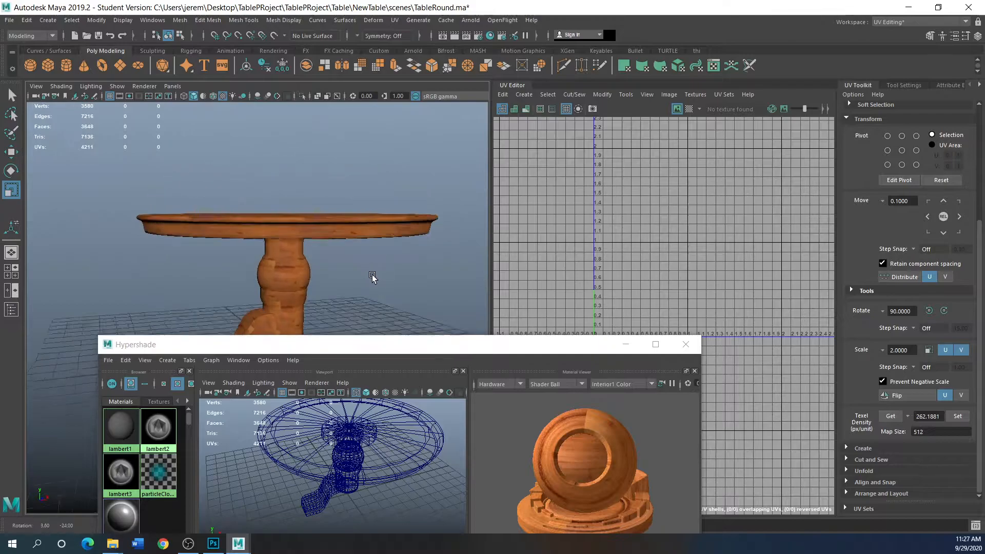
Load redesign.jpg as the image of the file2 texture node in Hypershade, and move Hypershade off the model
left_click_drag(330, 348, 448, 89)
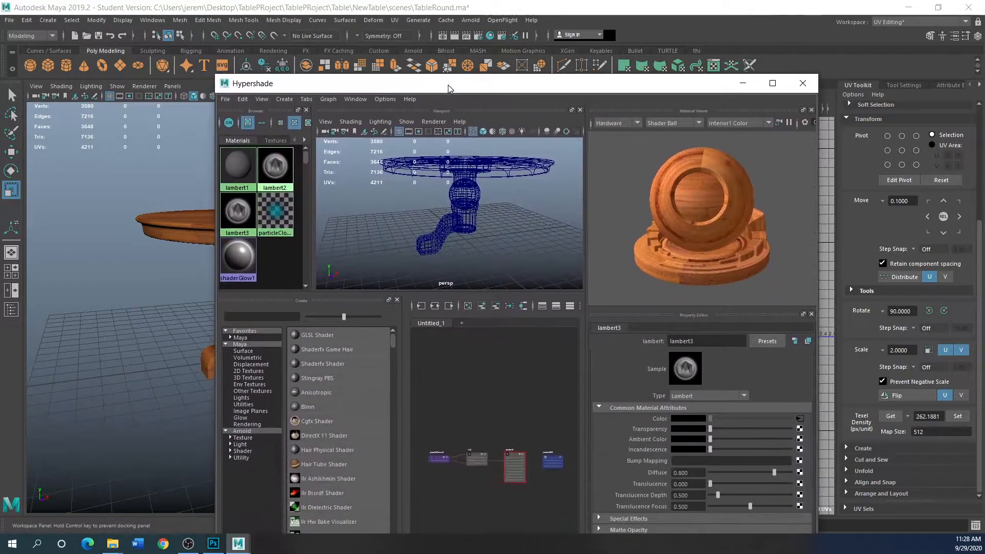
left_click(476, 454)
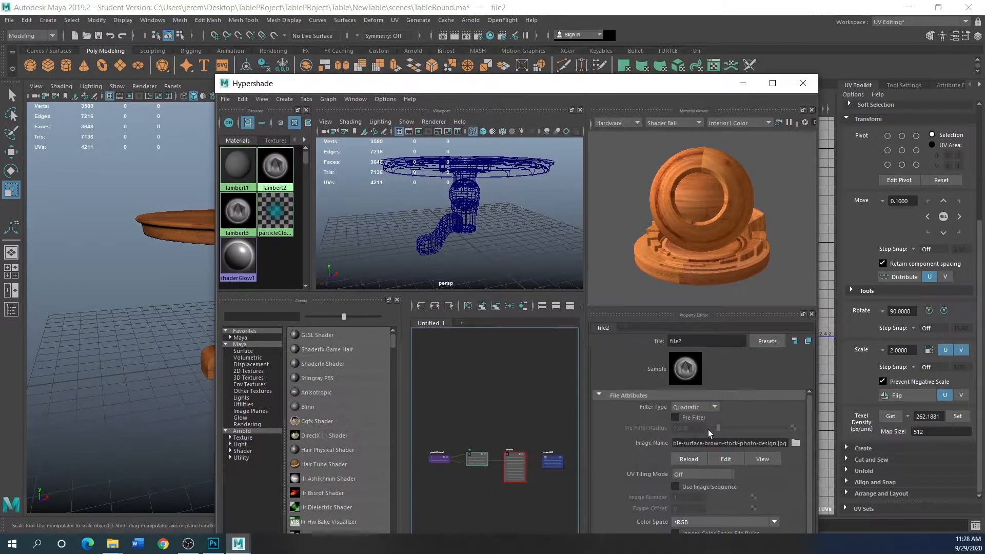
left_click(795, 443)
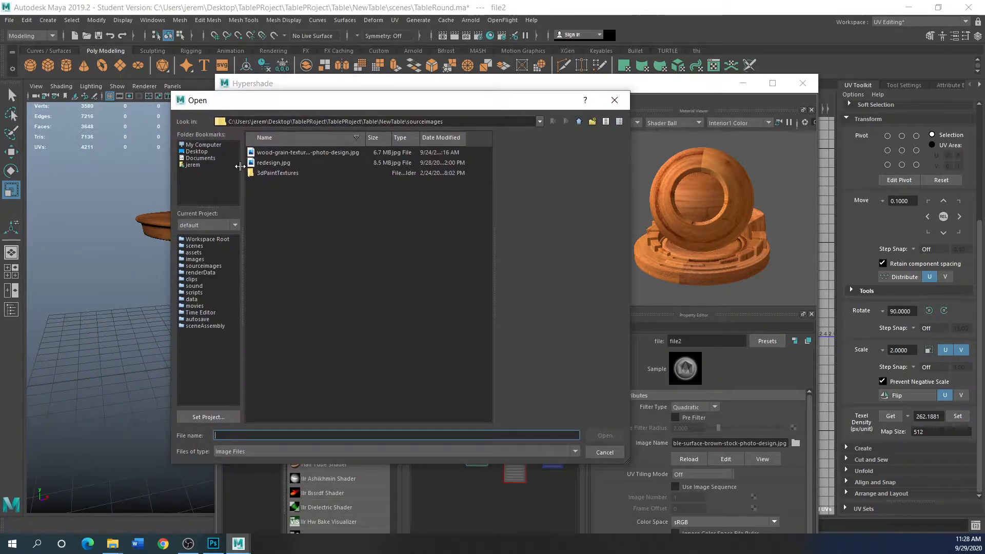
left_click(271, 162)
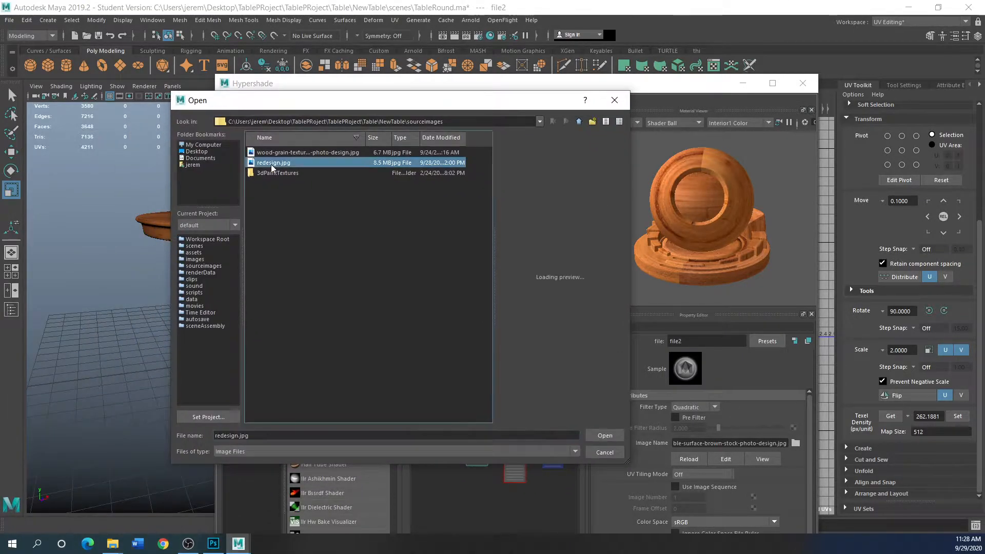
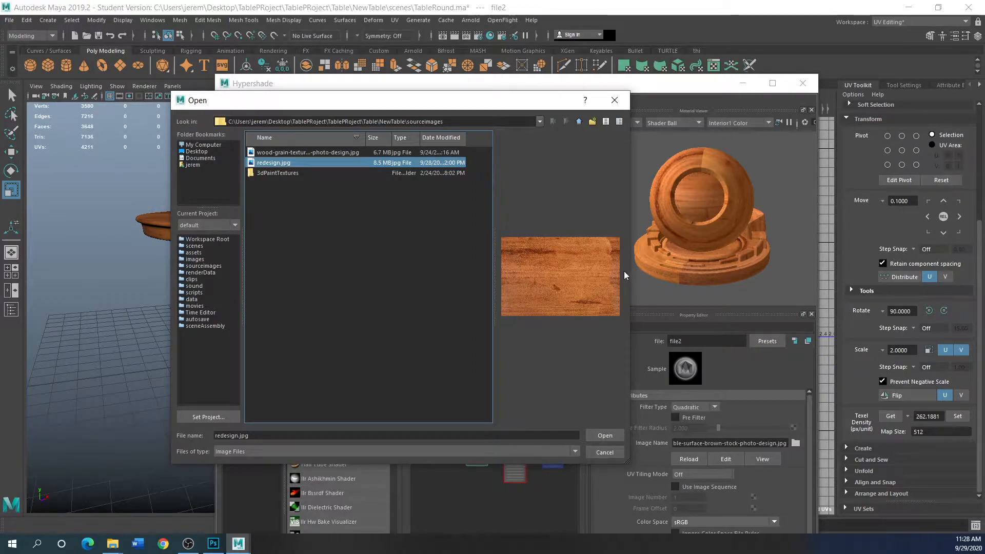
left_click(605, 436)
left_click_drag(477, 86, 626, 247)
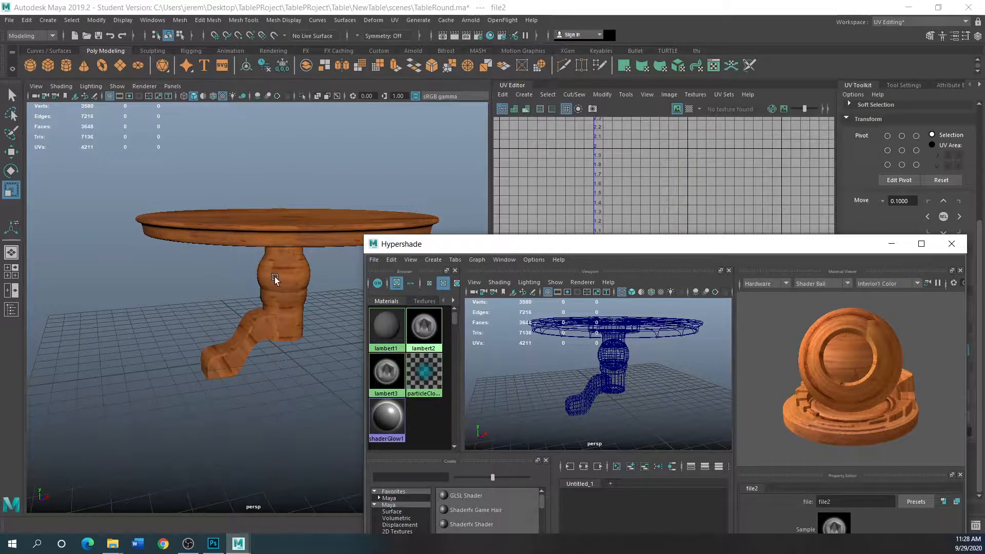
Select the leg from below, move Hypershade clear of the UV Editor, and examine the new wood grain on the leg and column
scroll(276, 308, "up", 4)
scroll(278, 308, "down", 2)
left_click_drag(278, 307, 284, 355, "alt")
left_click(284, 355)
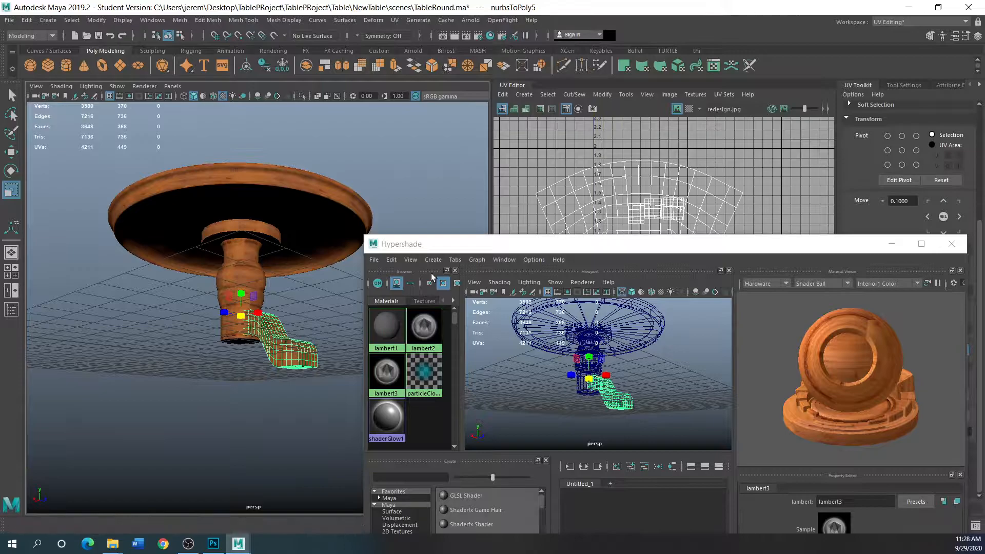
left_click_drag(438, 244, 391, 493)
scroll(302, 378, "up", 5)
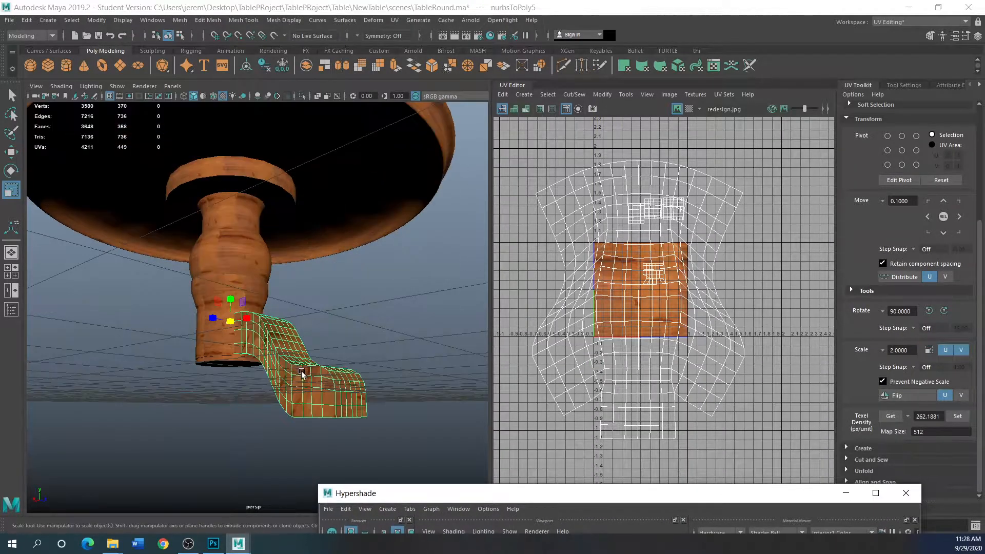
Turn on smooth mesh preview for the leg and check its rounded shape from the front
left_click_drag(312, 282, 231, 391, "alt")
left_click(290, 391)
left_click(200, 359)
key("3")
left_click(258, 398)
left_click_drag(254, 414, 315, 402, "alt")
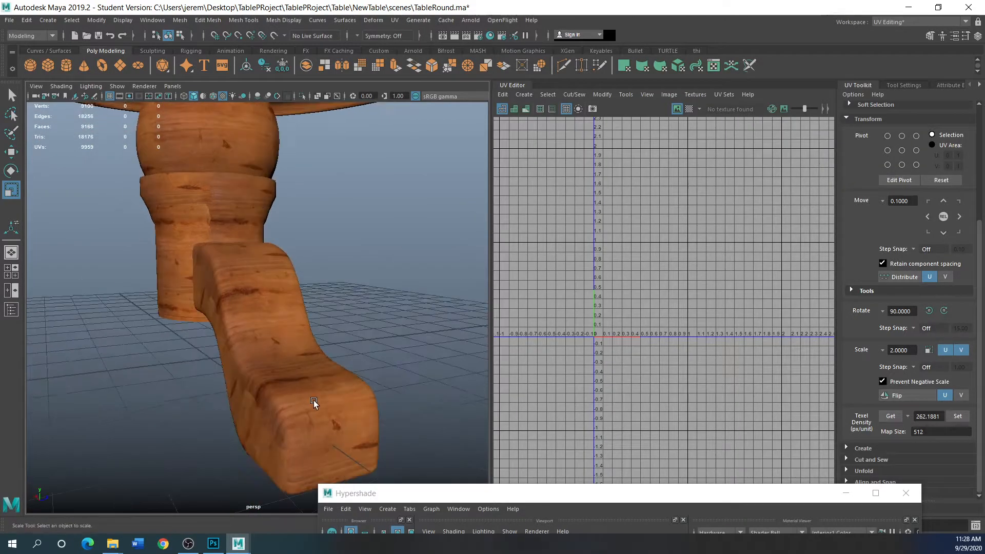
Slide the leg's main UV shell about 0.6 units in negative U across the wood-grain image, and return to object mode
left_click(314, 402)
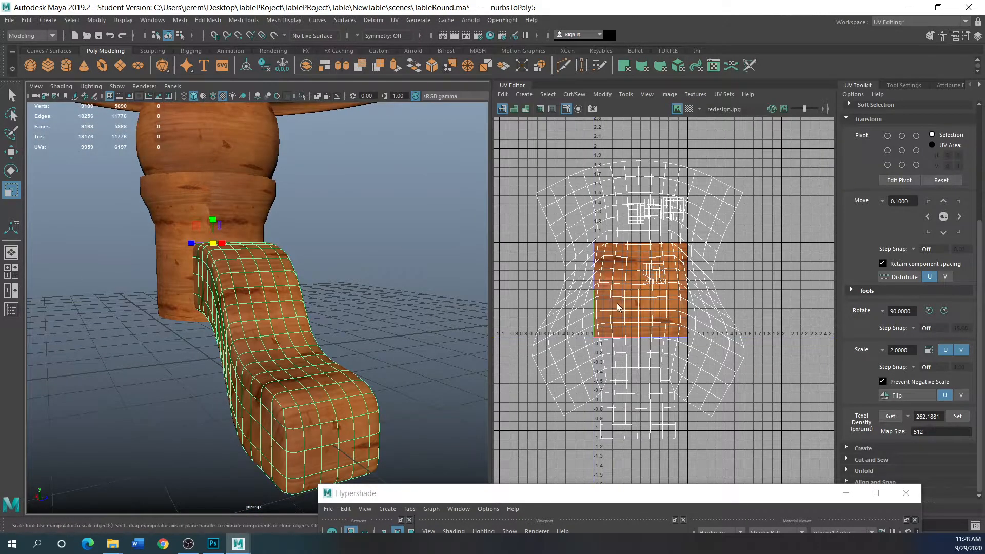
left_click(11, 152)
right_click_drag(609, 305, 574, 294)
left_click(610, 303)
left_click_drag(665, 297, 609, 301)
left_click(408, 356)
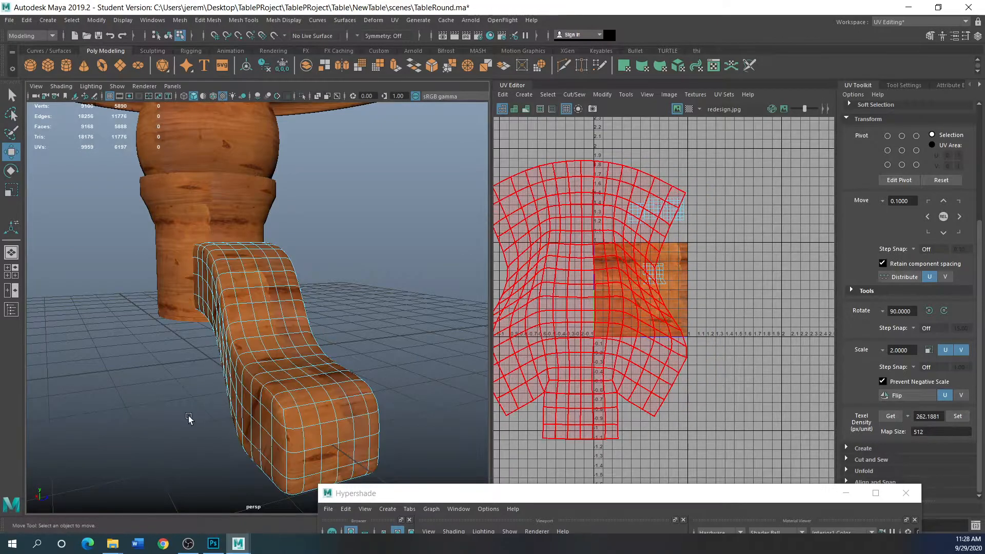
mouse_move(269, 399)
right_mouse_down()
mouse_move(324, 276)
mouse_move(324, 246)
right_mouse_up()
left_click(414, 364)
Slide the leg's main UV shell about 0.7 units in positive U so it sits centrally over the wood-grain image
mouse_move(254, 404)
left_mouse_down("alt")
mouse_move(293, 438)
mouse_move(214, 405)
mouse_move(192, 414)
mouse_move(269, 396)
mouse_move(312, 365)
mouse_move(233, 391)
left_mouse_up("alt")
left_click(239, 391)
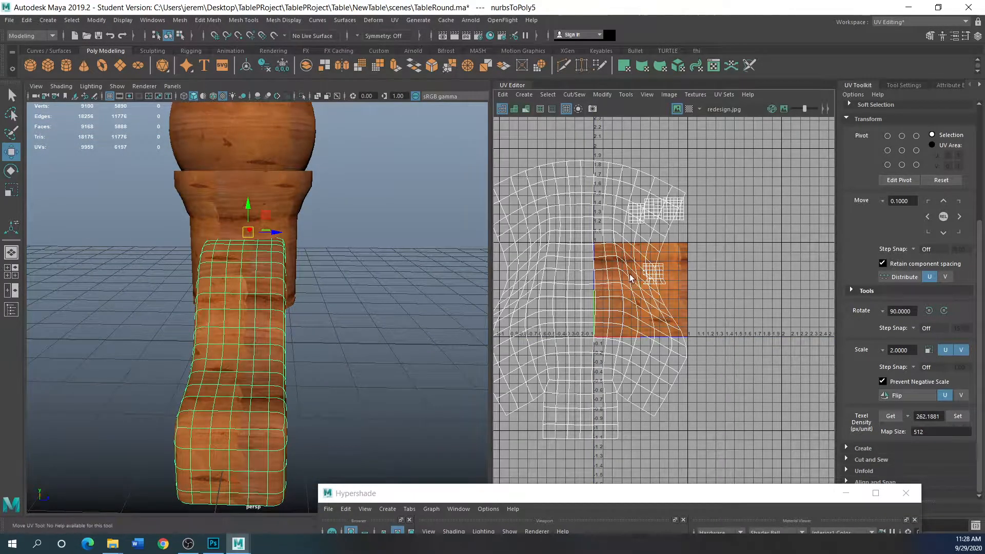
right_click_drag(559, 343, 536, 331)
left_click(587, 327)
left_click_drag(619, 300, 673, 307)
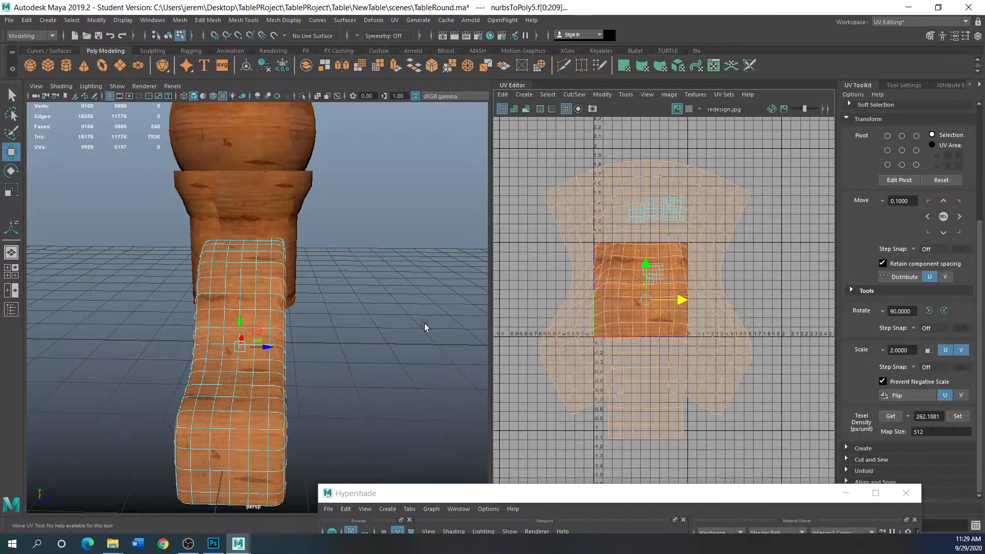
left_click_drag(160, 325, 218, 328, "alt")
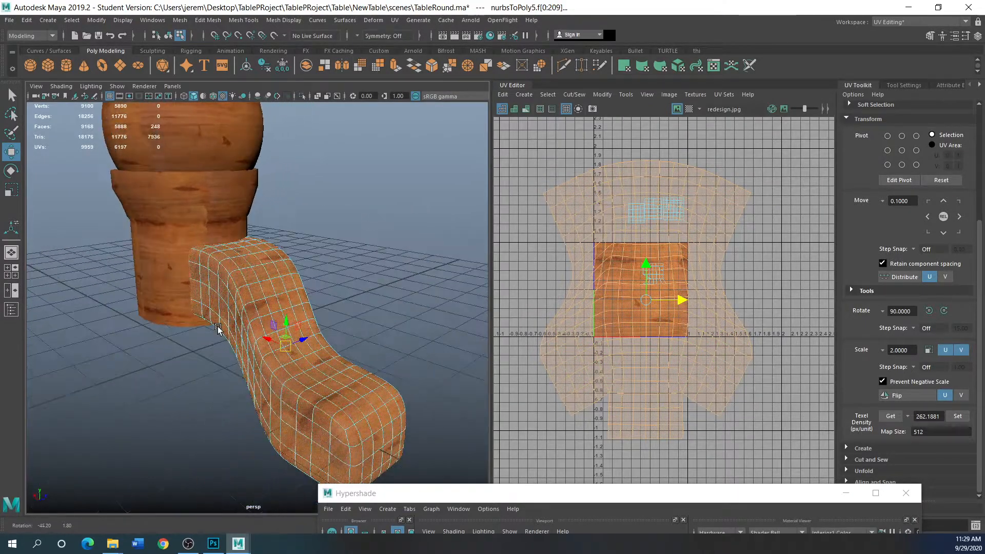
Scale the UV shell of the column's rounded bulb down slightly, and return to object mode
left_click(208, 218)
middle_click_drag(220, 226, 310, 388, "alt")
left_click(307, 364)
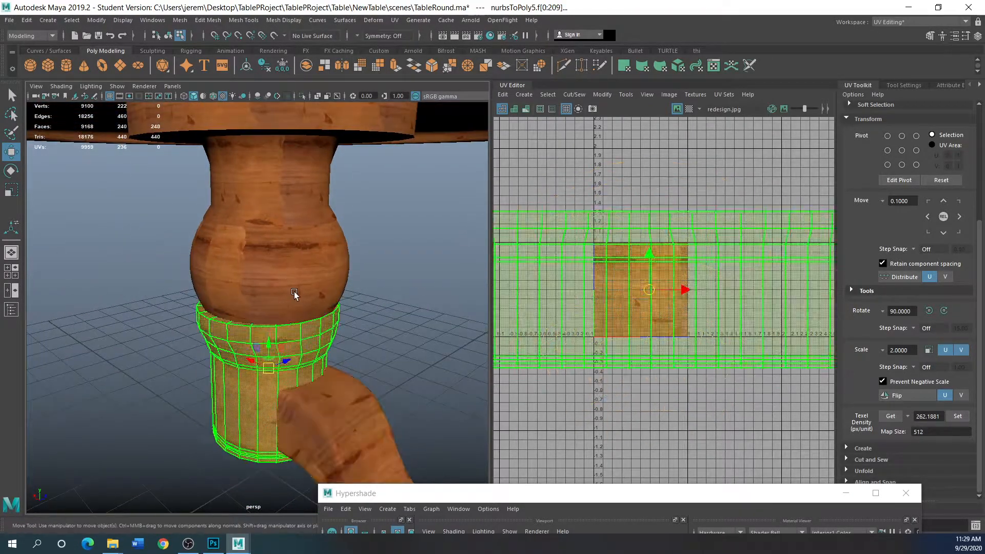
right_click_drag(277, 286, 322, 245)
left_click(280, 277)
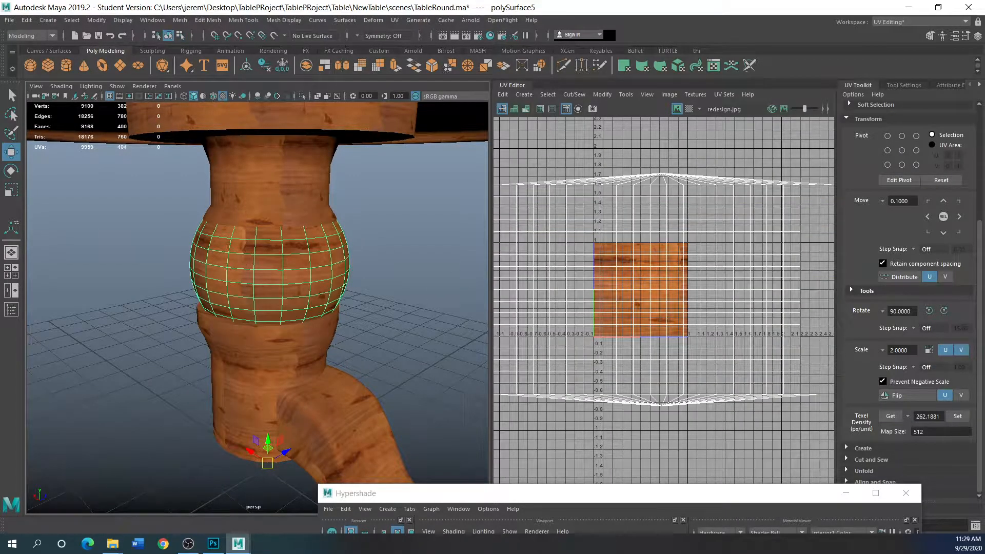
key("r")
right_click_drag(656, 322, 641, 306)
left_click(641, 307)
left_click_drag(654, 293, 646, 294)
left_click(414, 328)
right_click_drag(389, 318, 432, 247)
Try to copy the leg with Duplicate Special using its stored settings, and undo the duplication
left_click(179, 364)
left_click_drag(179, 364, 261, 297, "alt")
left_click(291, 373)
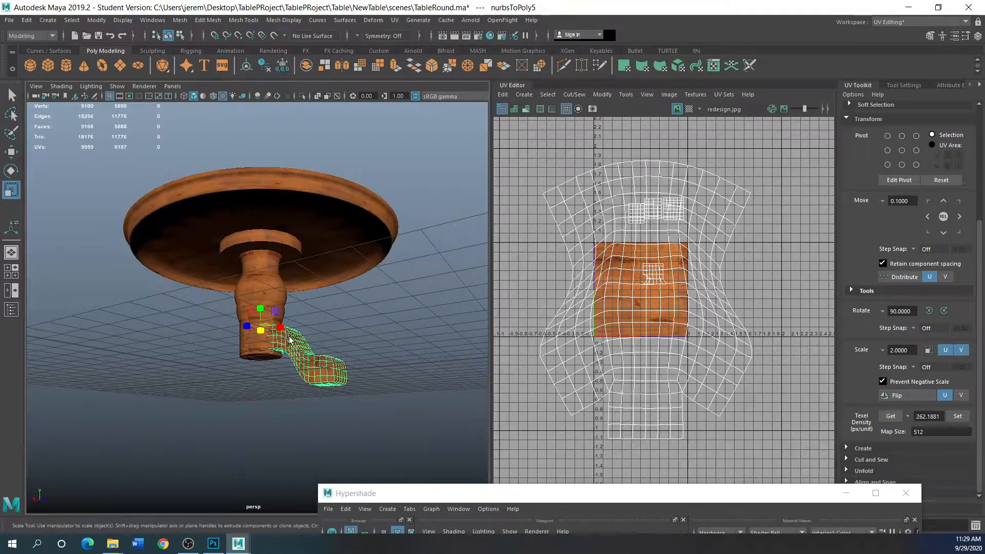
left_click(26, 20)
mouse_move(44, 144)
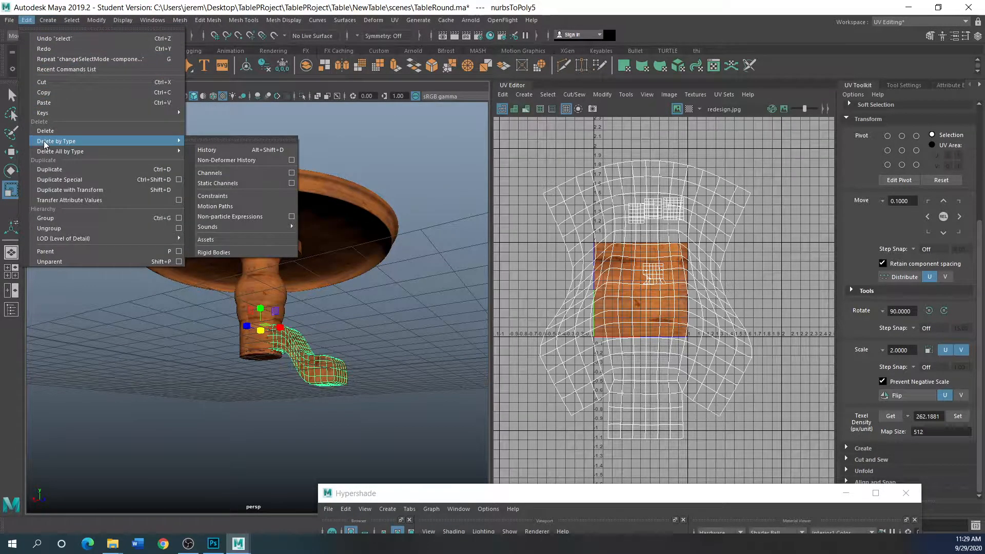
left_click(61, 180)
left_click_drag(199, 333, 232, 350, "alt")
key("ctrl+z")
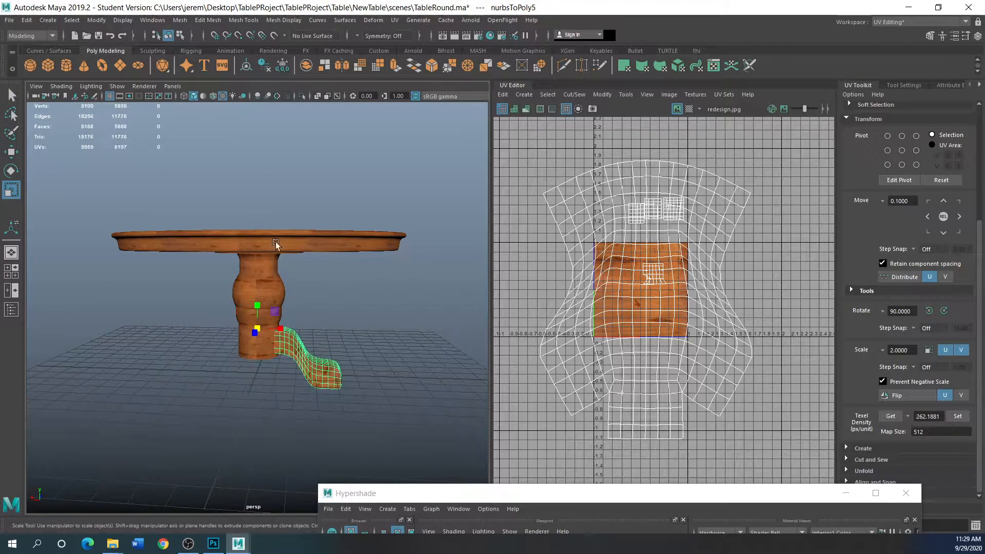
Try Duplicate Special on the lower column section with three copies rotated 90 degrees in Y, using the four-view layout
left_click(27, 20)
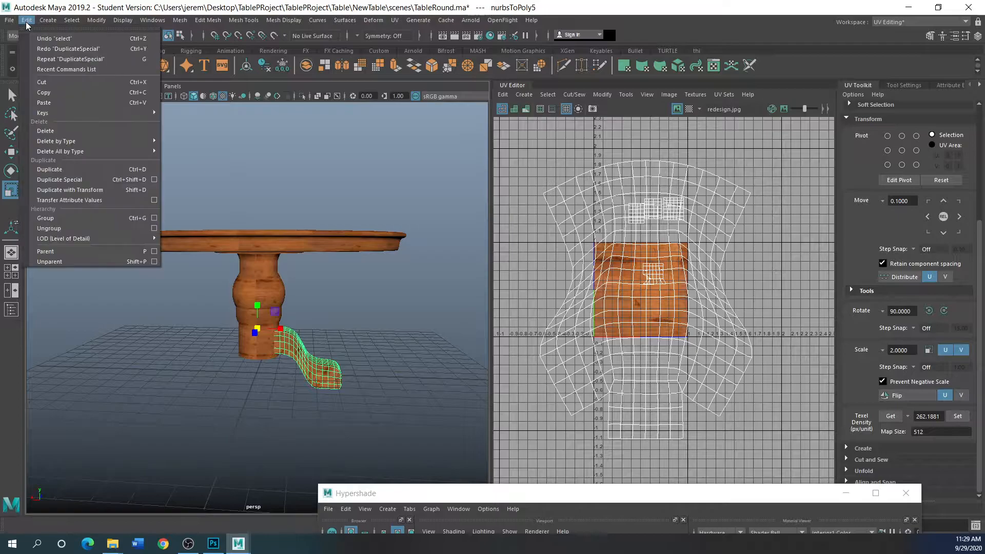
left_click(155, 179)
left_click_drag(257, 230, 451, 162)
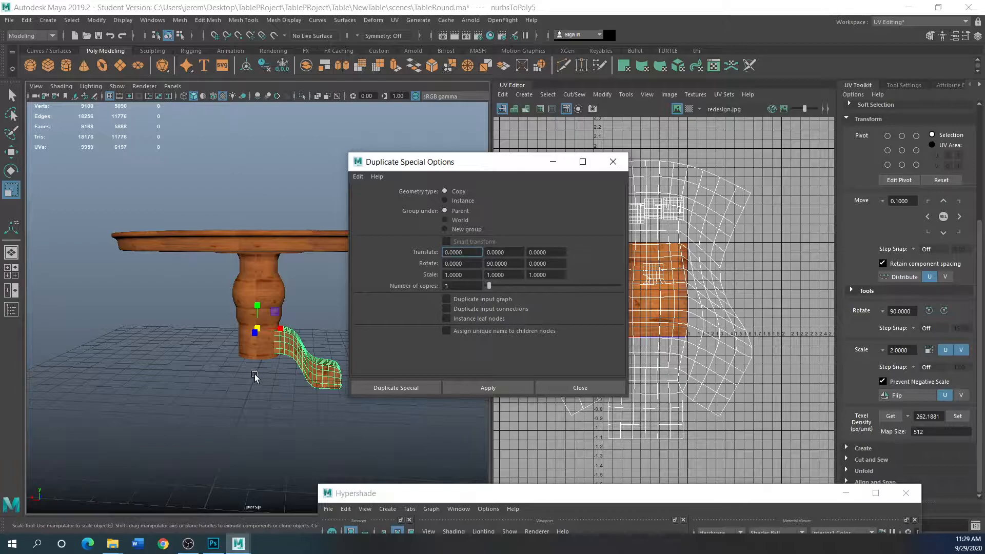
left_click(247, 346)
key("space")
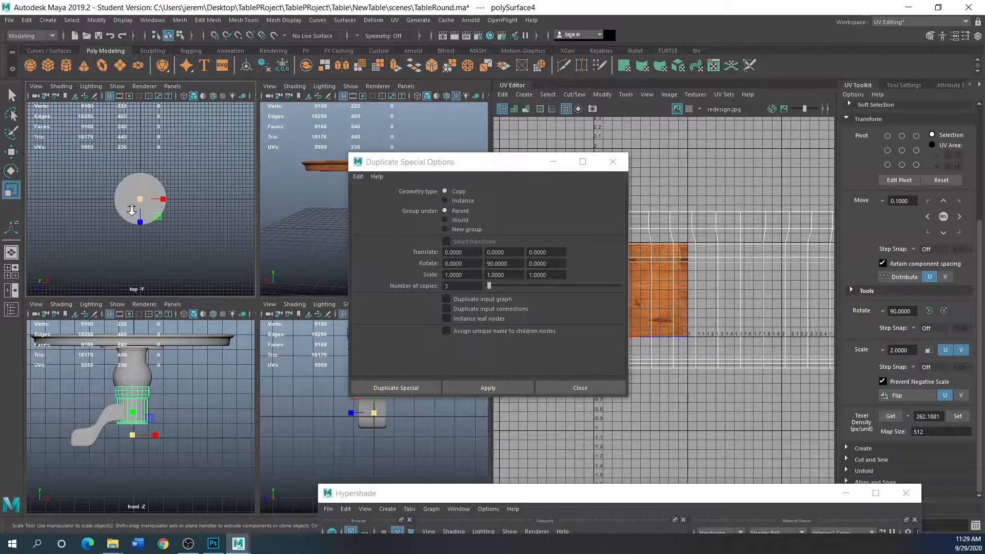
left_click_drag(132, 211, 136, 195)
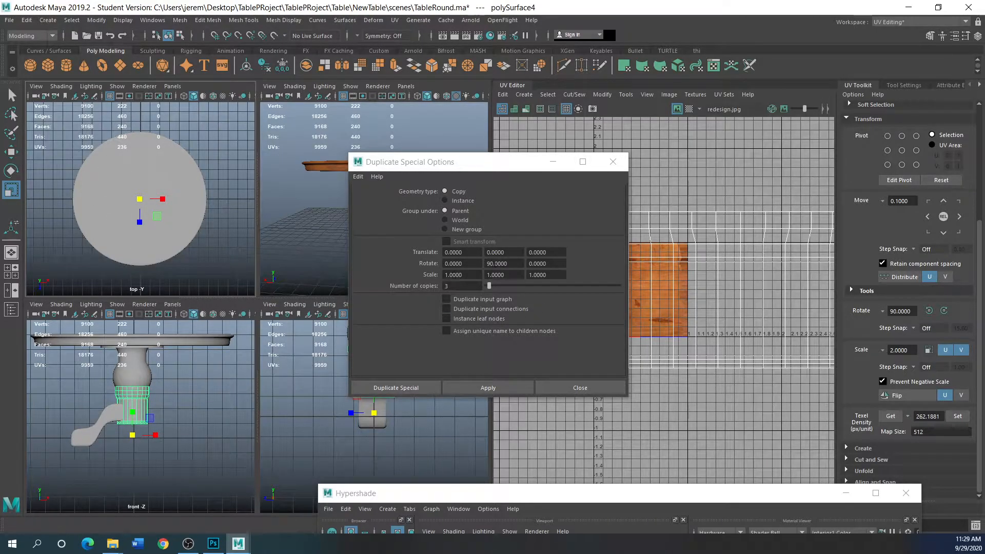
left_click(489, 387)
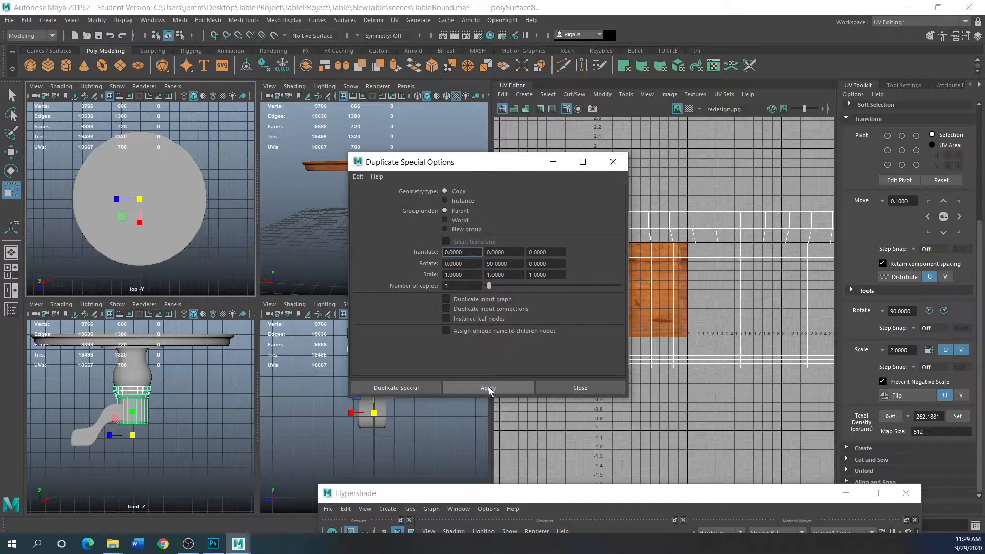
left_click_drag(459, 162, 638, 162)
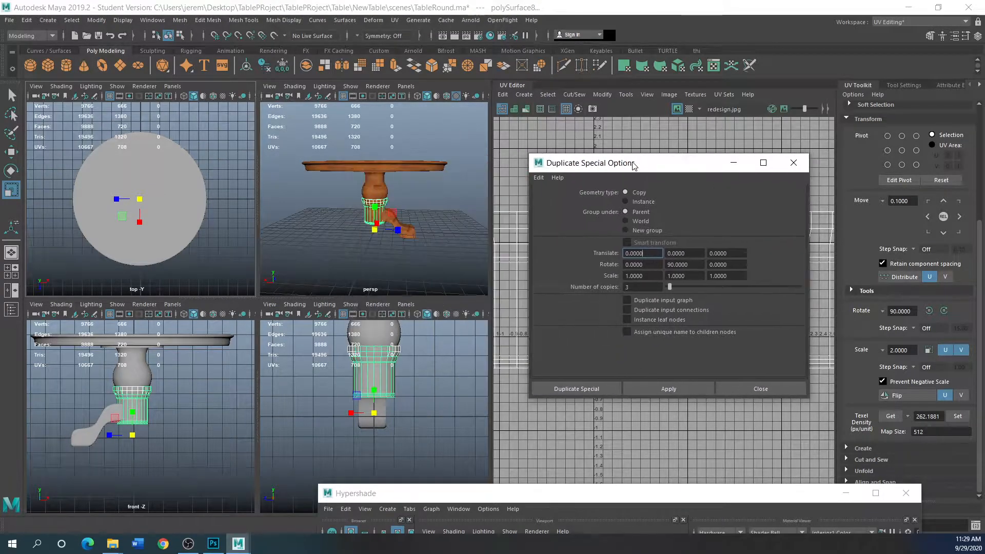
left_click(579, 389)
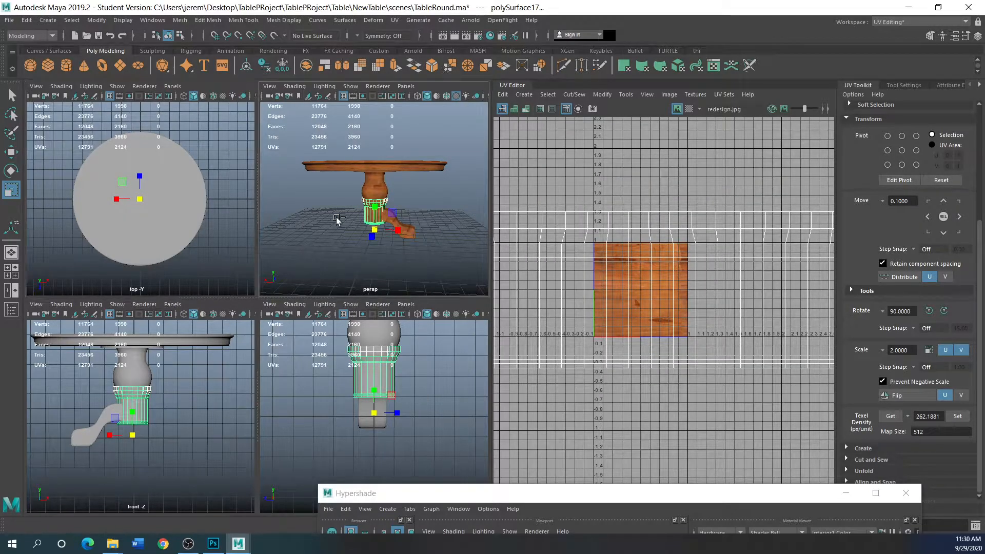
Duplicate the leg around the column with Duplicate Special, making 3 copies rotated 90 degrees in Y
left_click(393, 229)
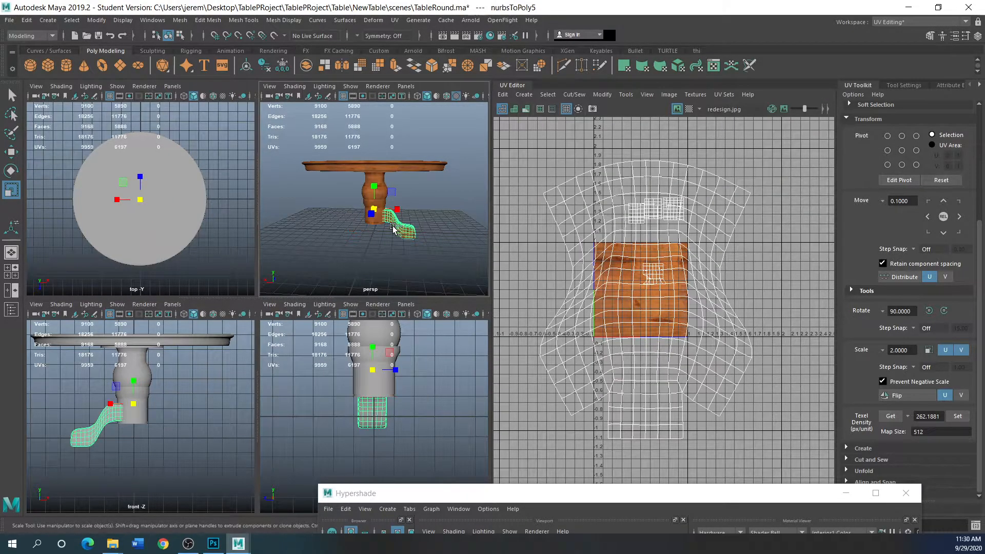
left_click(26, 19)
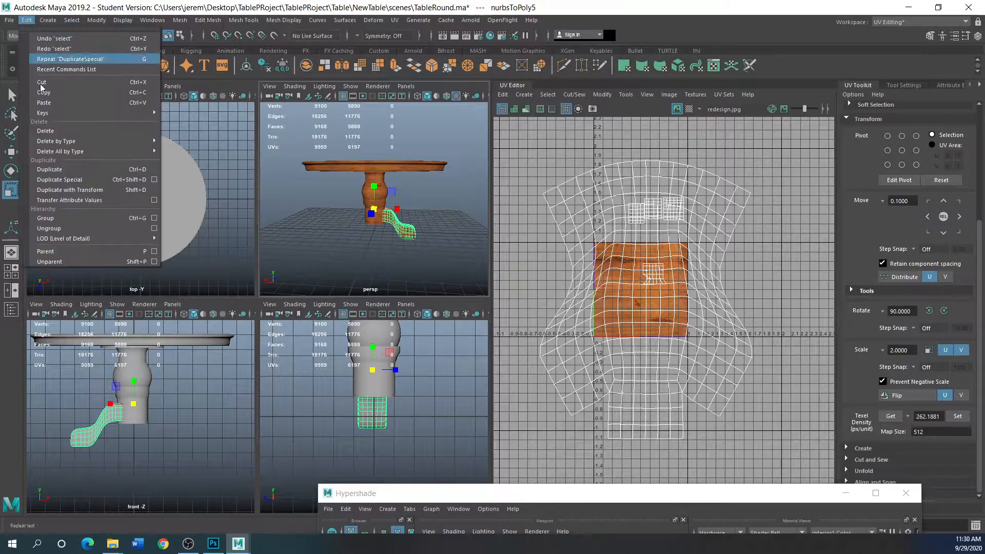
left_click(153, 179)
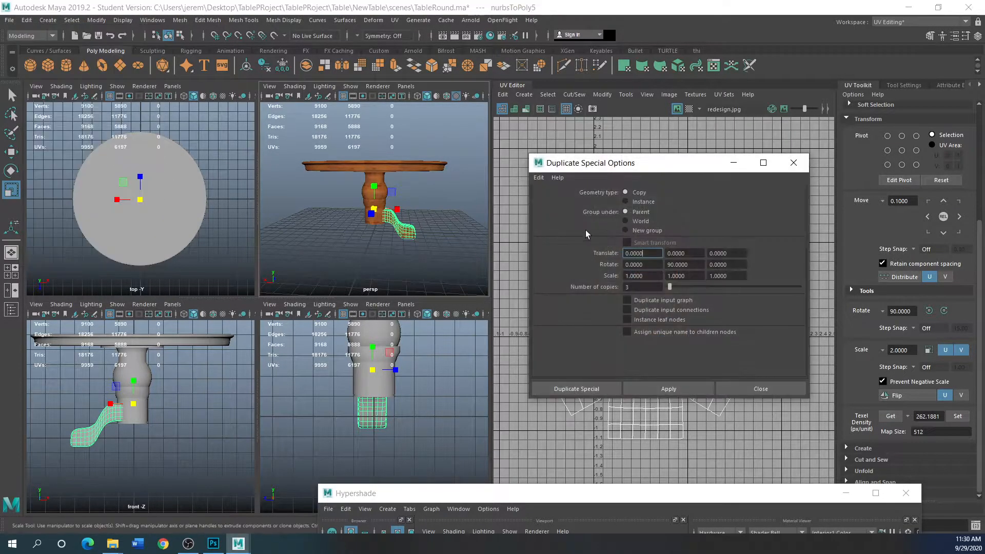
left_click_drag(643, 163, 665, 152)
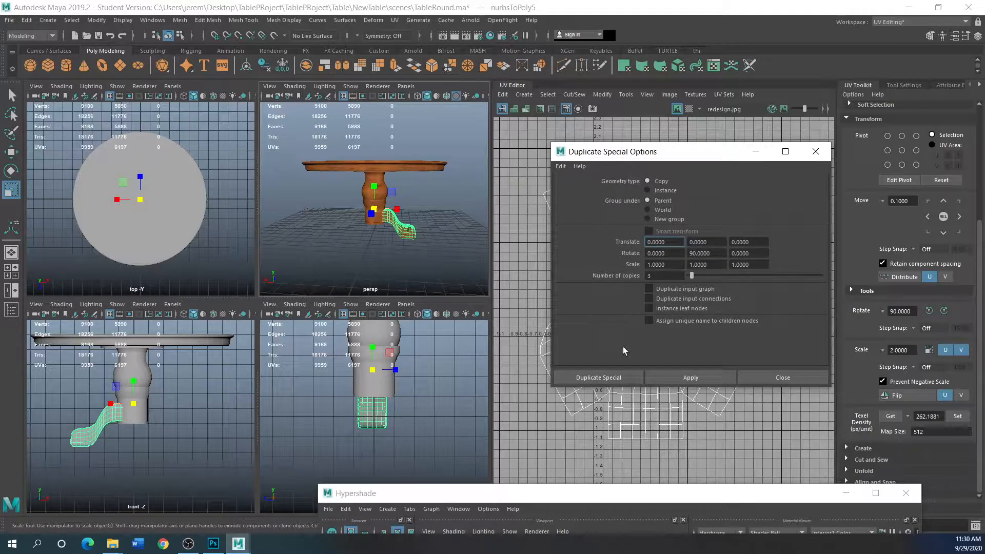
left_click(690, 377)
left_click(413, 242)
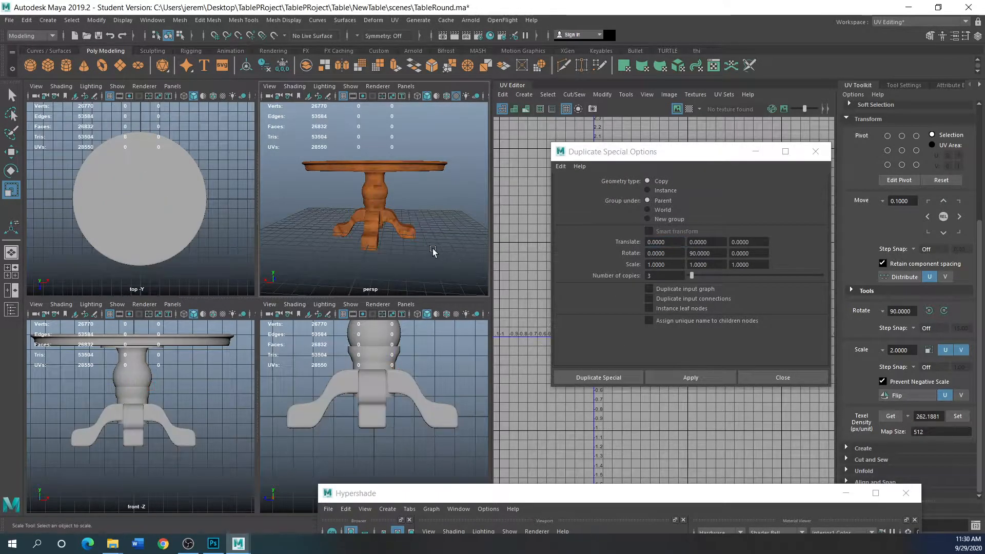
Return to the single perspective view, select the tabletop, and examine the four-legged table's wood grain from above
key("space")
left_click_drag(308, 338, 256, 377, "alt")
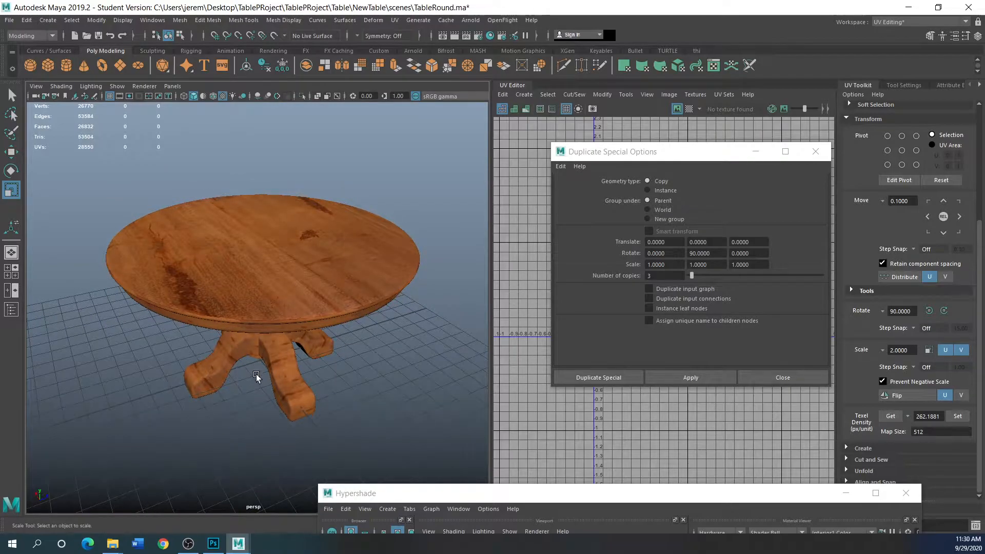
left_click(266, 295)
scroll(247, 352, "down", 2)
scroll(237, 370, "up", 5)
left_click_drag(257, 317, 314, 326, "alt")
Move Hypershade out of the workspace and close the Duplicate Special options to clear the tabletop and its UV layout
left_click_drag(608, 159, 185, 204)
left_click_drag(410, 487, 0, 99)
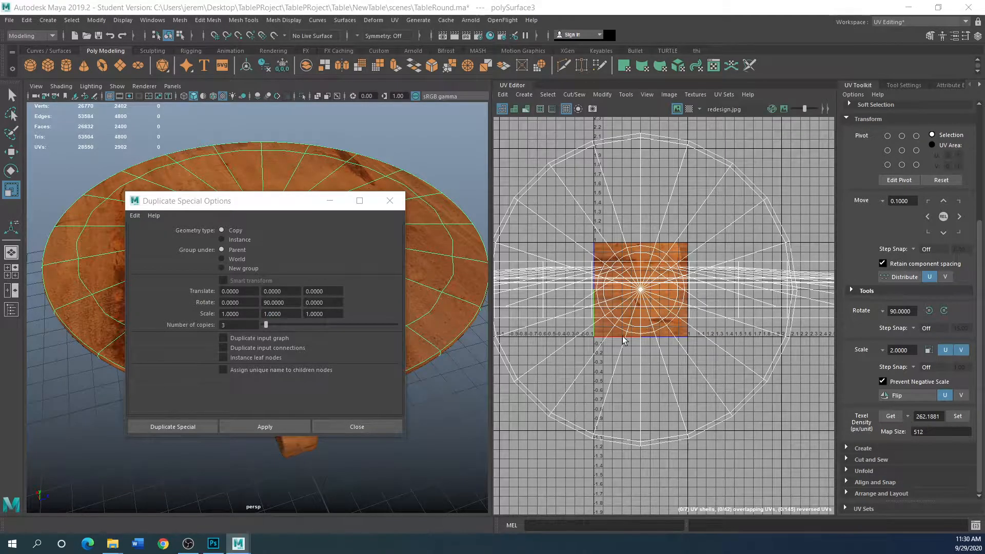
scroll(623, 340, "down", 2)
left_click(389, 201)
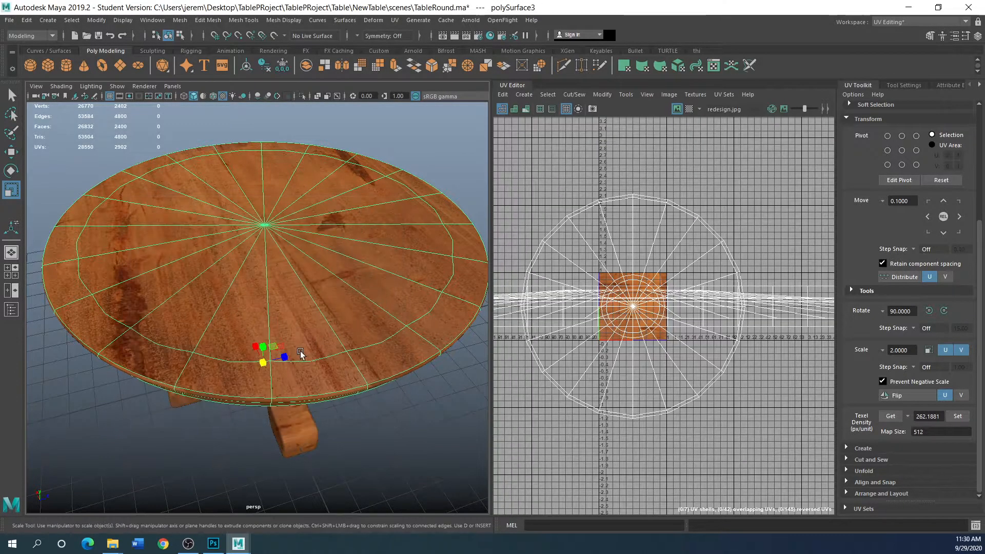
scroll(303, 308, "down", 2)
right_click_drag(302, 261, 353, 248)
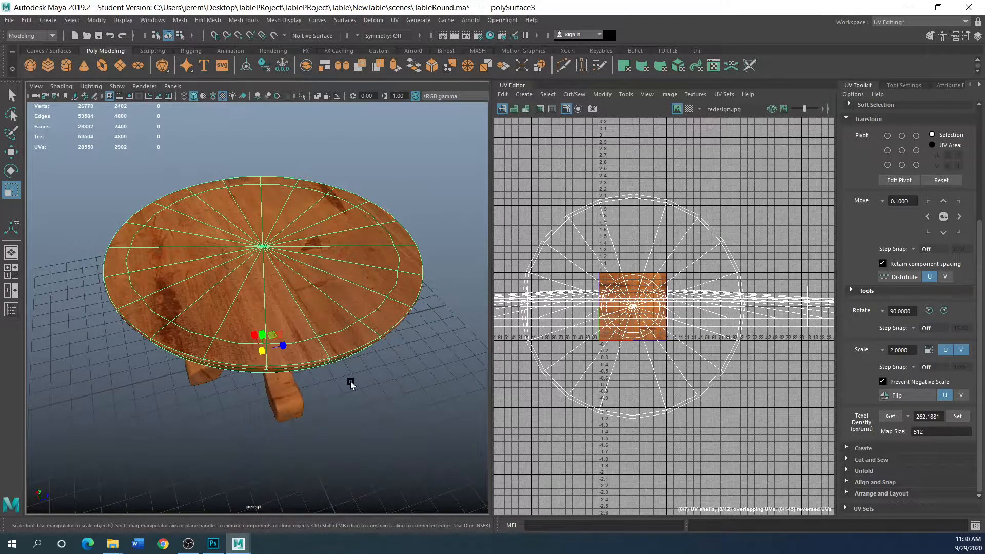
Examine the textured tabletop from a lower side view together with its UV layout, and leave it deselected
left_click(333, 374)
left_click_drag(333, 372, 308, 349, "alt")
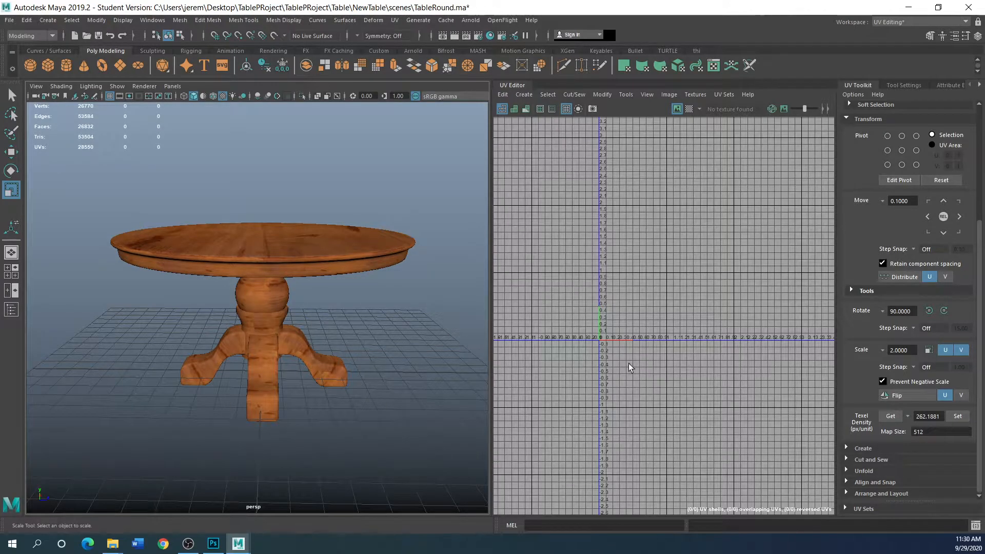
left_click(289, 268)
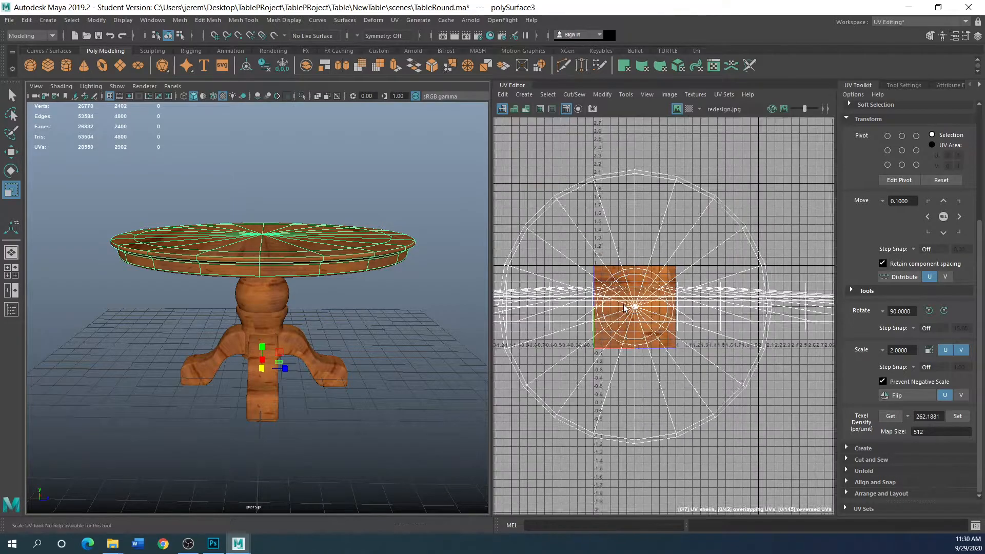
left_click(323, 431)
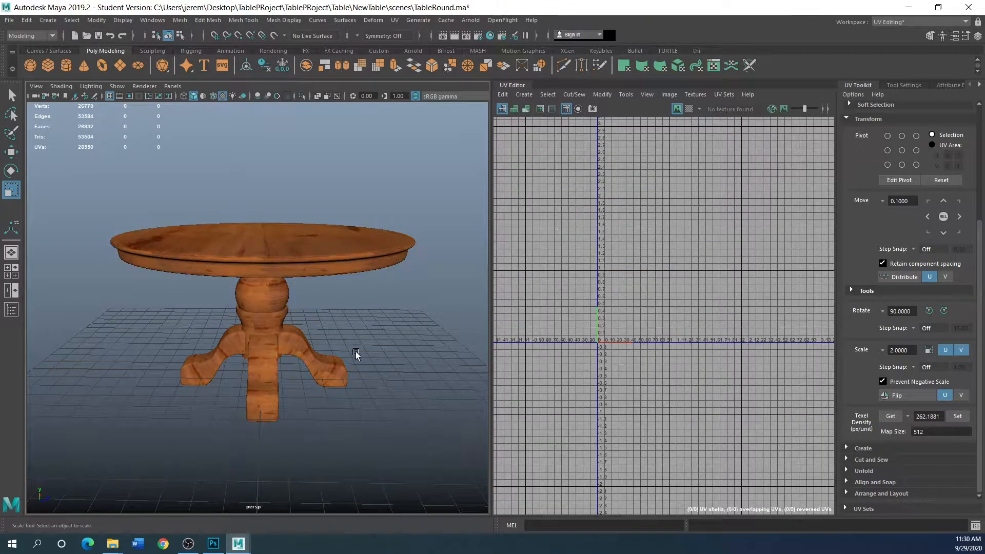
Shift the UV shell of the column's rounded ball section slightly left over the wood texture and check the grain
left_click(250, 301)
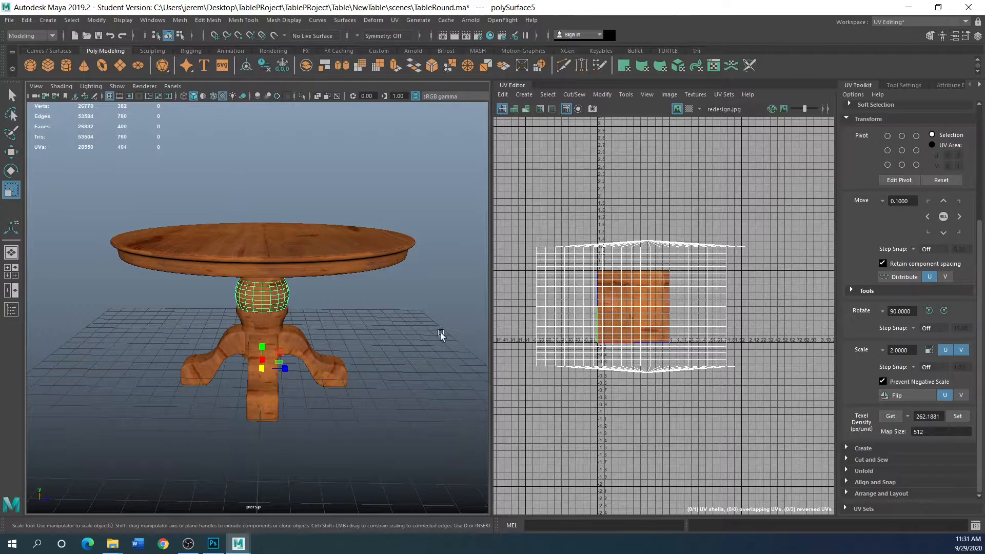
left_click(325, 321)
left_click_drag(323, 312, 292, 311, "alt")
left_click(267, 298)
scroll(275, 307, "up", 4)
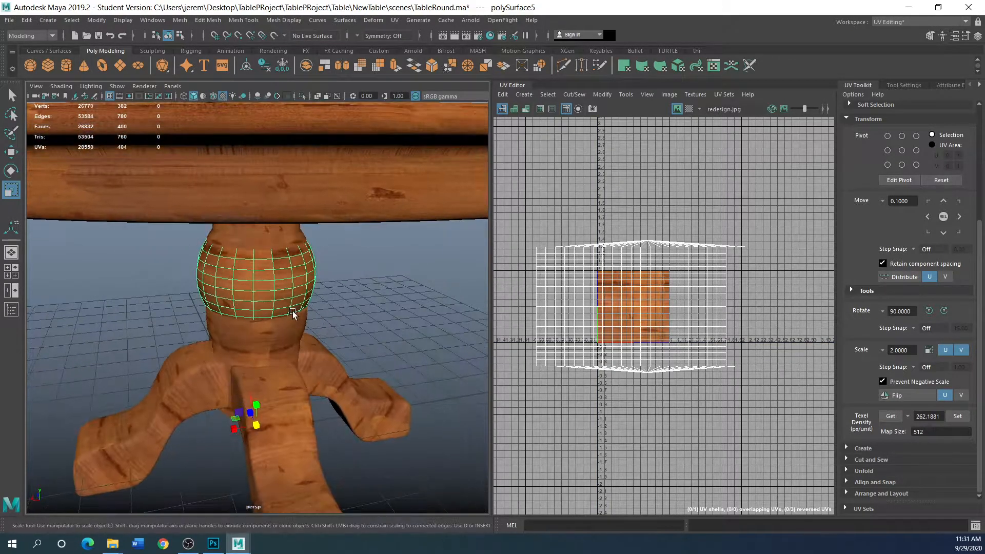
scroll(292, 311, "up", 4)
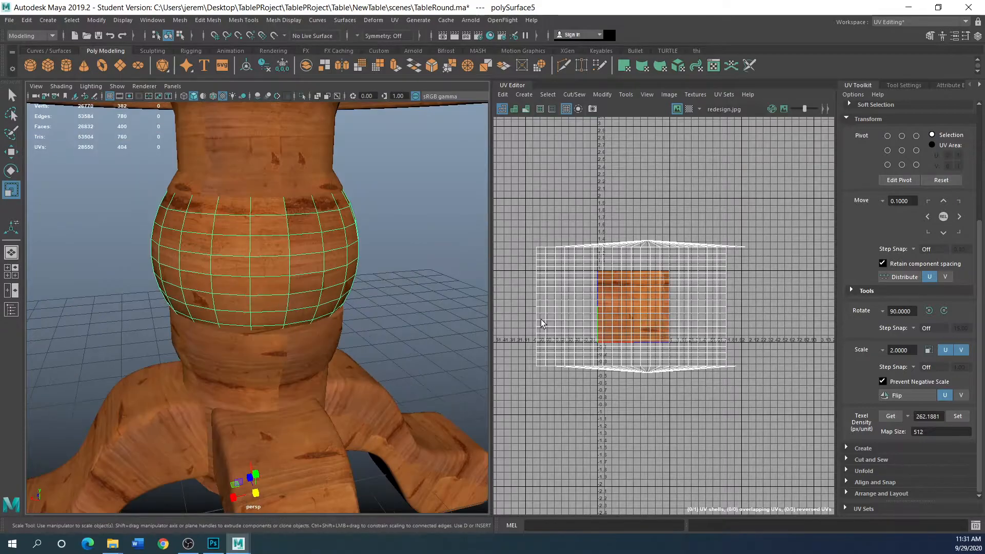
left_click(16, 153)
right_click_drag(613, 323, 597, 303)
left_click(597, 304)
mouse_move(667, 305)
left_mouse_down()
mouse_move(694, 307)
mouse_move(622, 312)
mouse_move(675, 313)
mouse_move(662, 313)
left_mouse_up()
left_click_drag(76, 249, 248, 294, "alt")
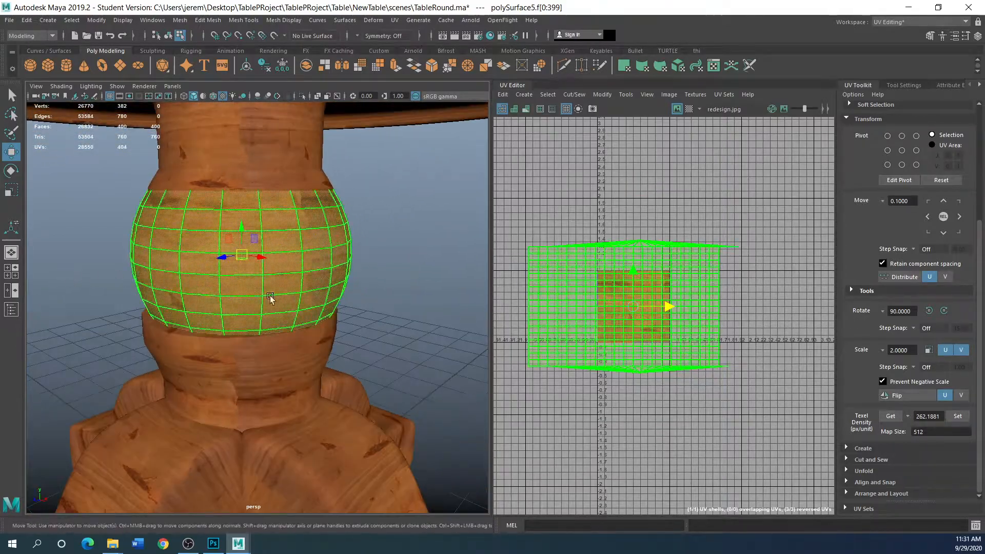
left_click_drag(403, 310, 269, 316, "alt")
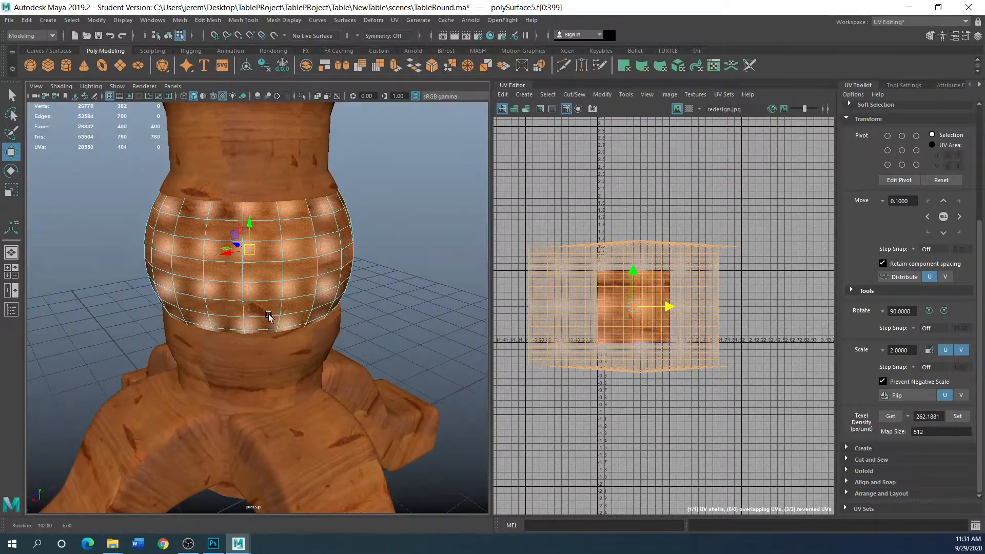
Scale the ball section's UV shell down to roughly the width of the texture square and check its grain all around
key("r")
left_click_drag(629, 304, 610, 314)
left_click_drag(371, 321, 498, 328, "alt")
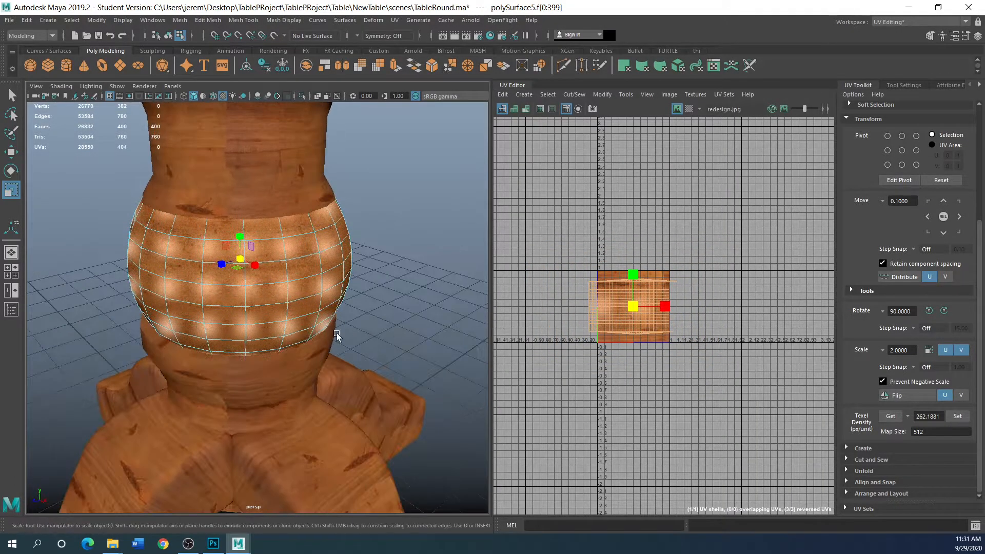
right_click_drag(348, 313, 388, 275)
left_click(384, 312)
left_click_drag(384, 312, 200, 288, "alt")
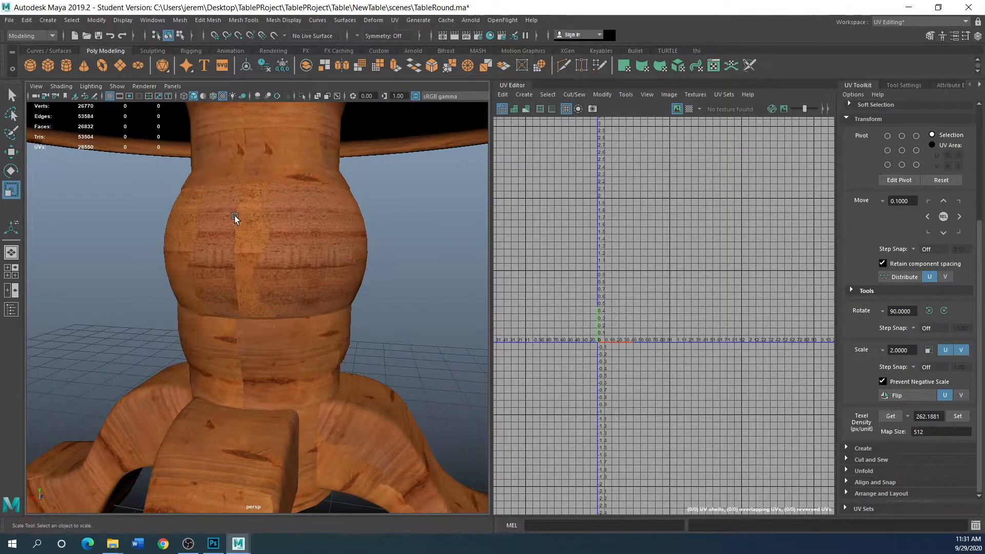
left_click_drag(328, 306, 336, 275, "alt")
left_click(336, 275)
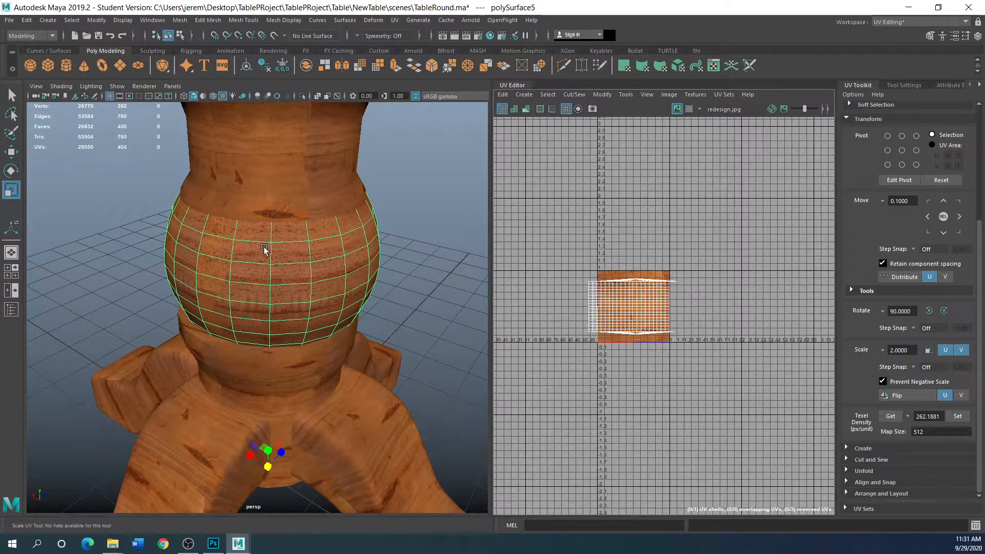
Narrow the ball section's UV shell horizontally so it fits inside the texture square, and check the seam
right_click_drag(645, 332, 608, 298)
left_click(619, 303)
left_click_drag(662, 306, 654, 306)
left_click(394, 313)
right_click_drag(394, 260, 448, 246)
left_click(399, 309)
mouse_move(435, 309)
left_mouse_down("alt")
mouse_move(424, 306)
mouse_move(459, 290)
mouse_move(430, 297)
left_mouse_up("alt")
left_click(297, 284)
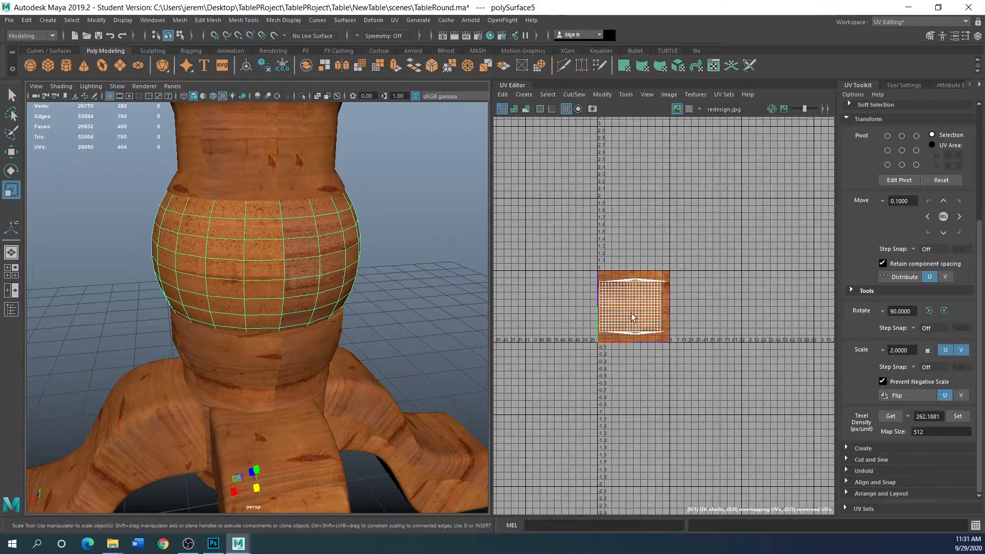
Move the ball section's UV shell slightly right within the texture square and inspect the grain around the column
left_click(12, 151)
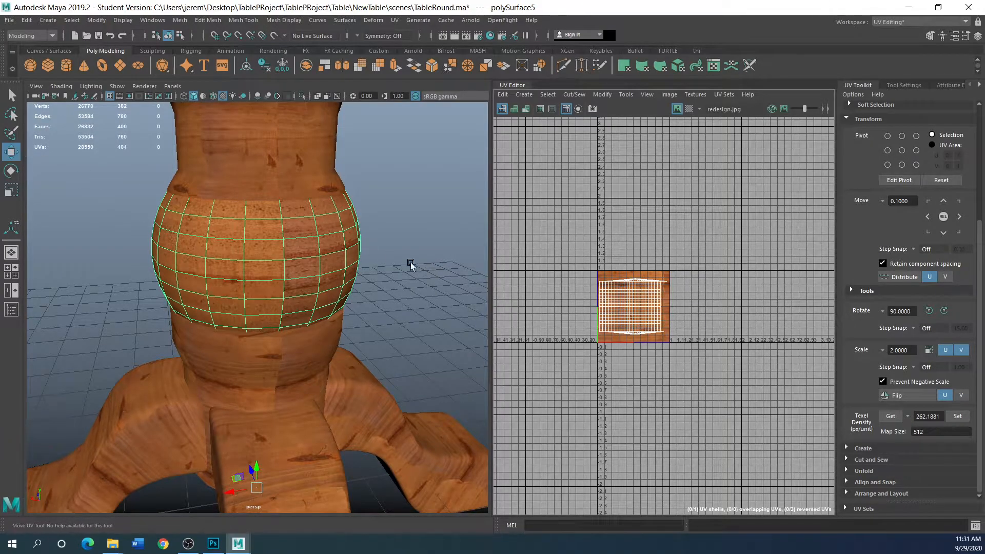
right_click_drag(648, 318, 595, 299)
left_click(636, 308)
left_click_drag(674, 307, 677, 307)
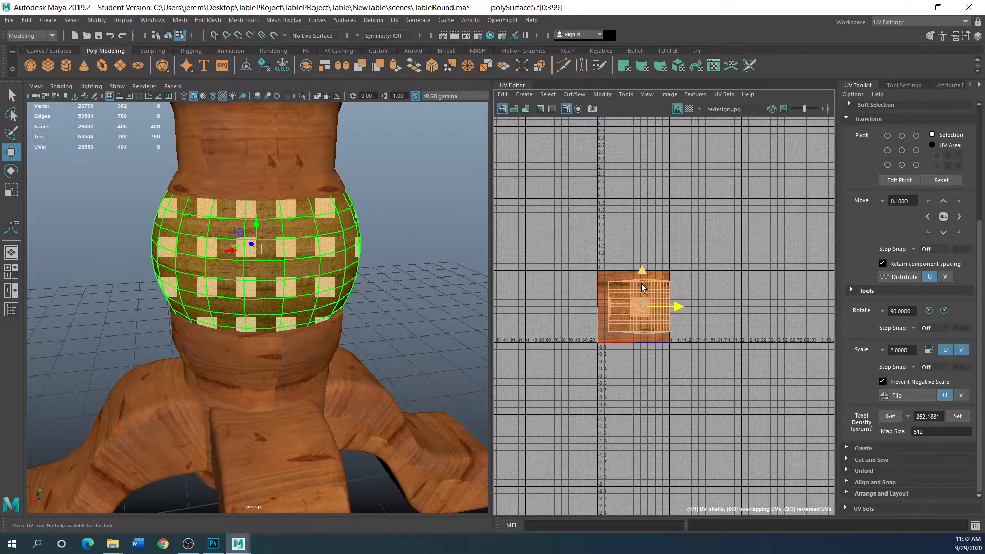
left_click(461, 297)
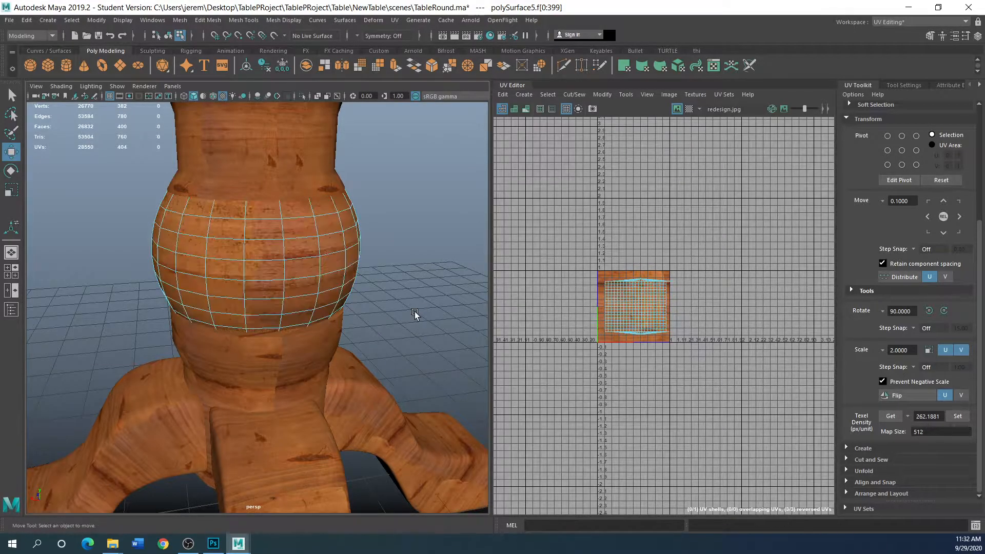
left_click_drag(461, 296, 555, 306, "alt")
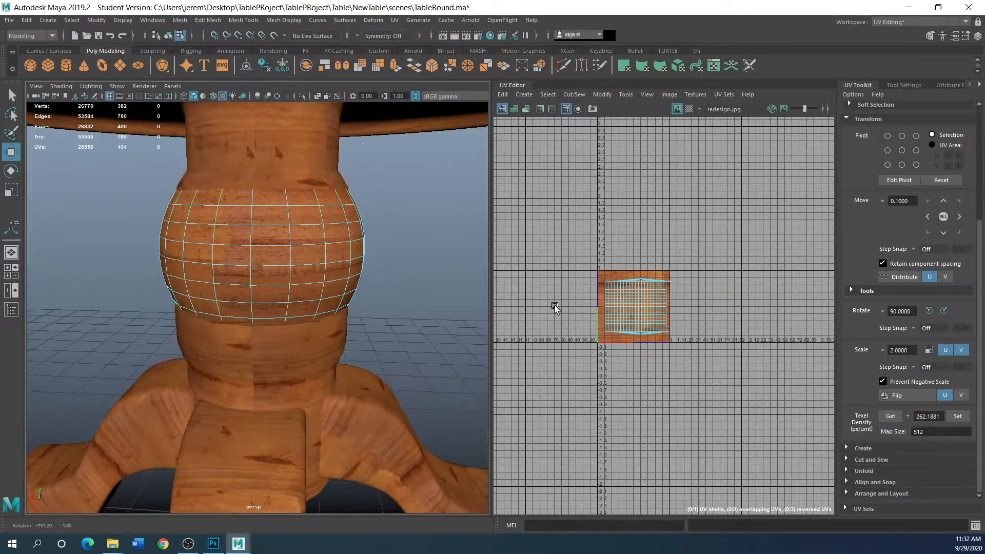
left_click_drag(377, 324, 494, 319, "alt")
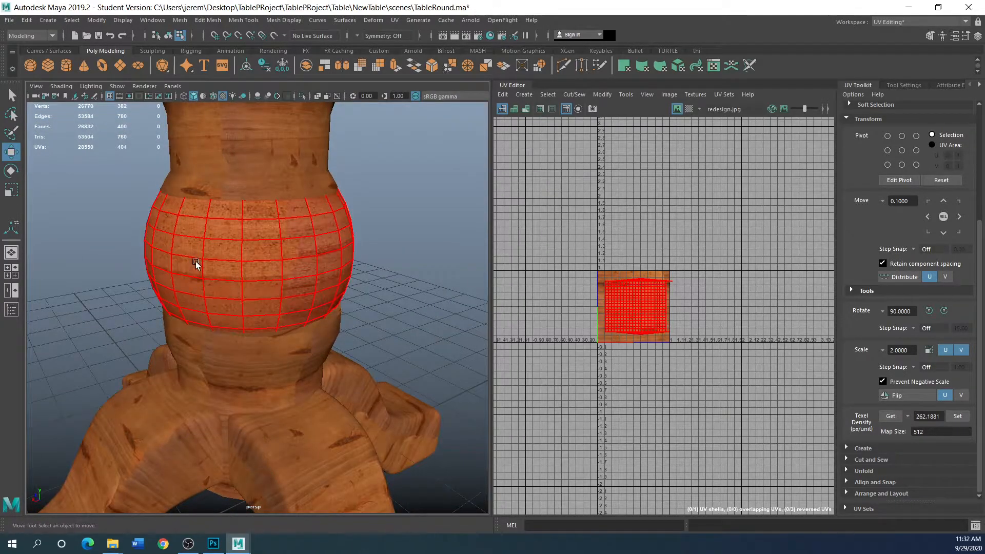
Rotate the ball section's UV shell counterclockwise so the wood grain runs diagonally, and return to object selection
left_click(21, 174)
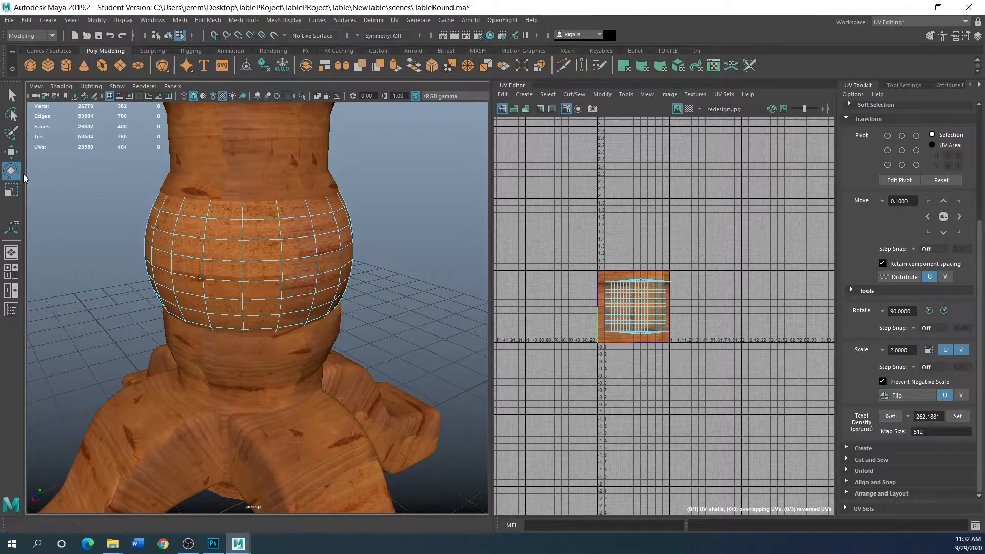
left_click(650, 312)
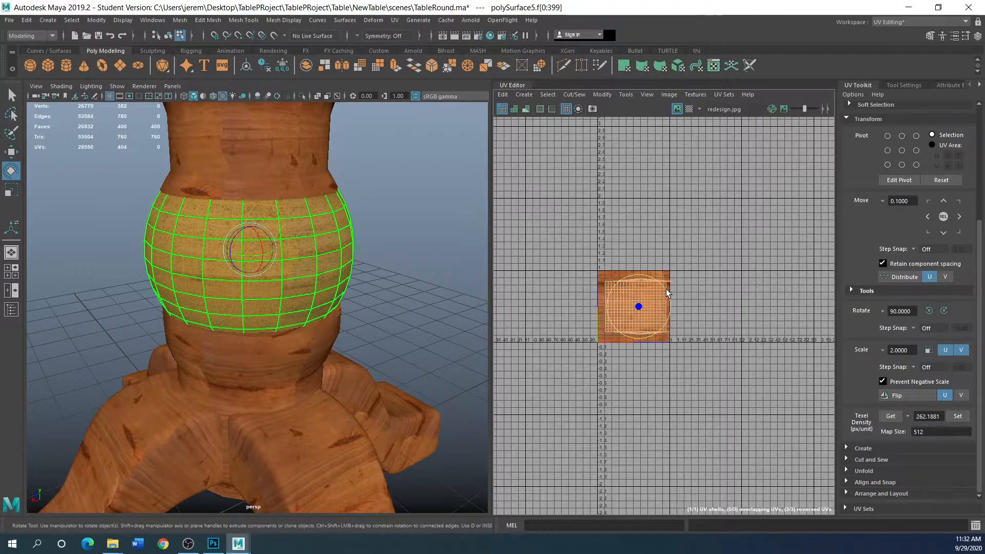
left_click_drag(664, 287, 614, 282)
right_click_drag(367, 295, 411, 254)
left_click(404, 307)
double_click(324, 313)
left_click_drag(394, 310, 352, 300, "alt")
left_click(417, 300)
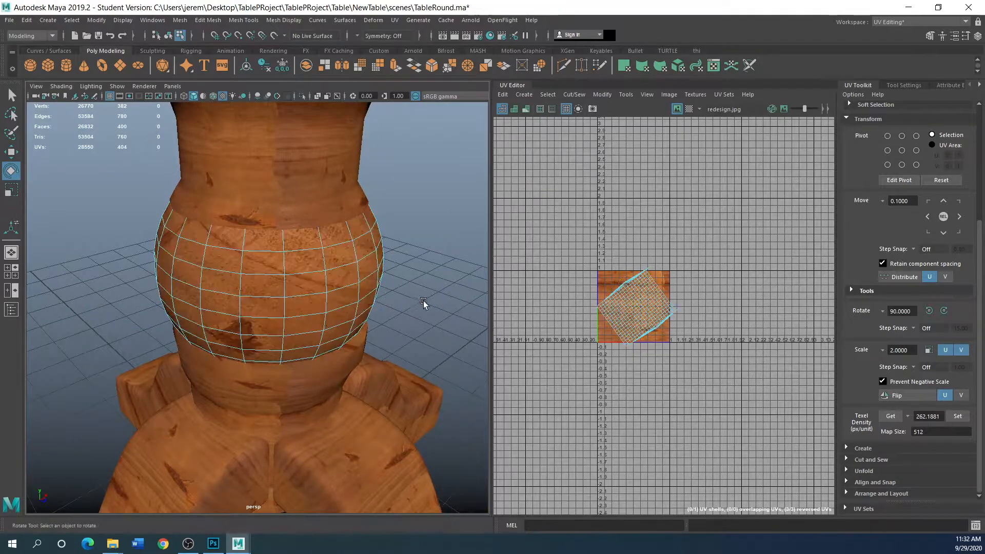
right_click_drag(436, 297, 481, 252)
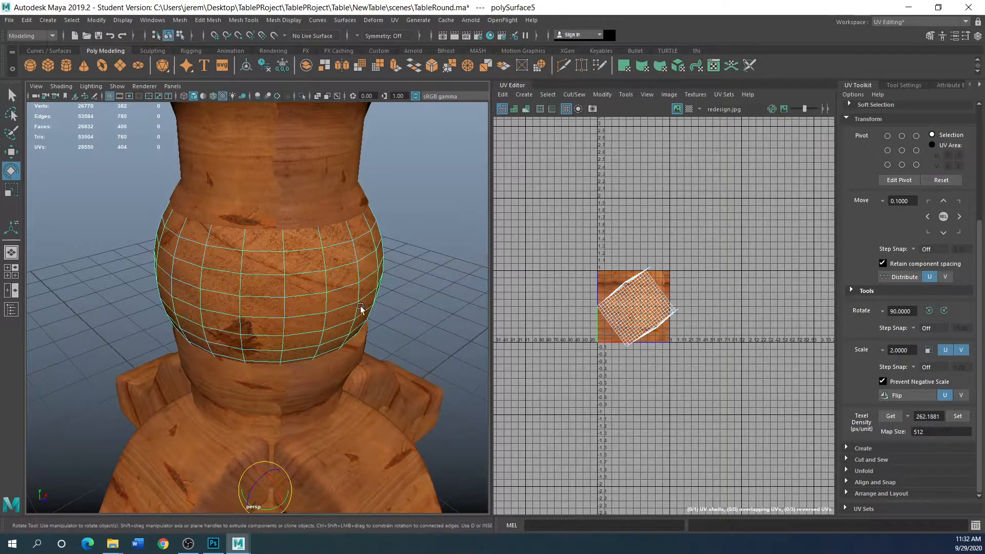
Check the whole table, select the upper column section beneath the tabletop, and view the table from above
left_click(417, 304)
left_click_drag(283, 179, 201, 347, "alt")
scroll(244, 321, "up", 3)
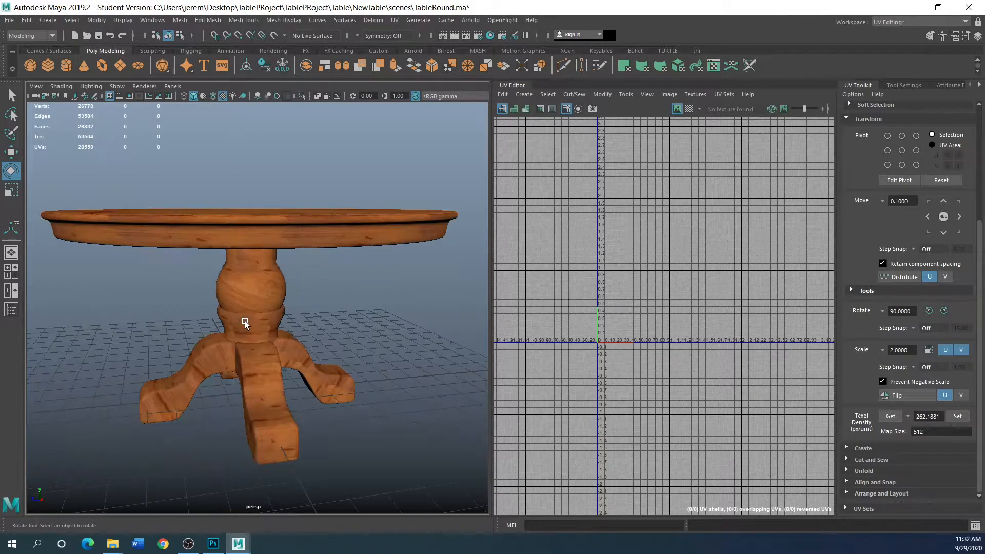
left_click(264, 282)
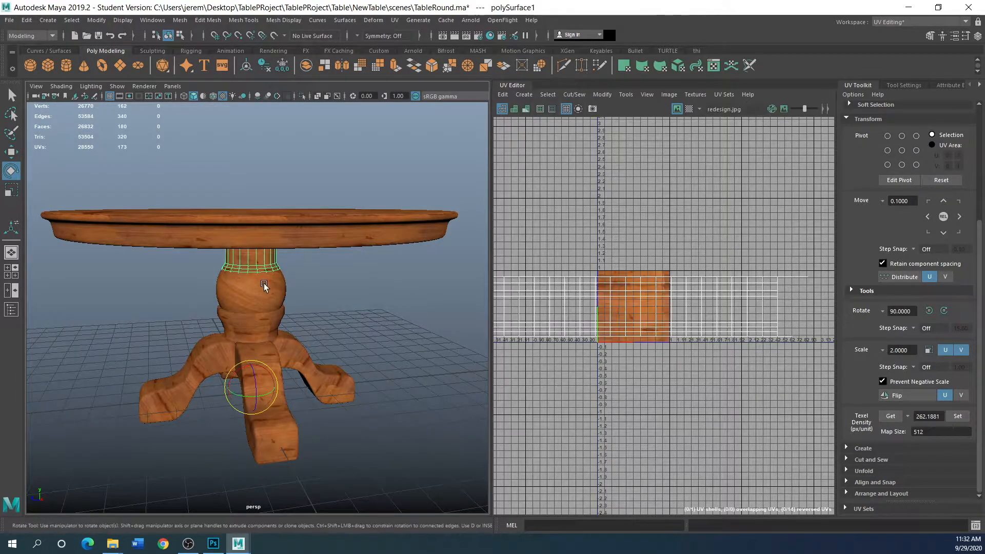
left_click_drag(217, 377, 358, 238, "alt")
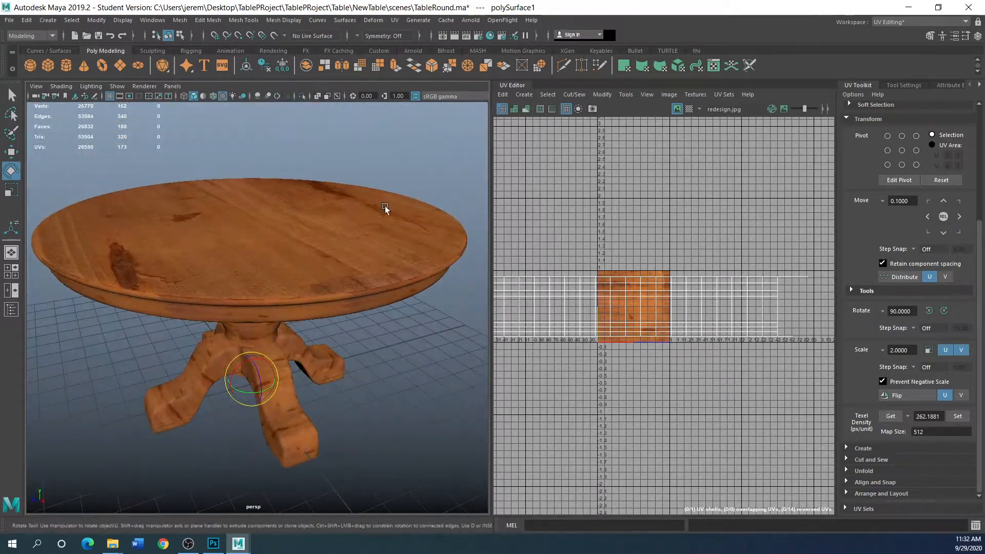
left_click(394, 20)
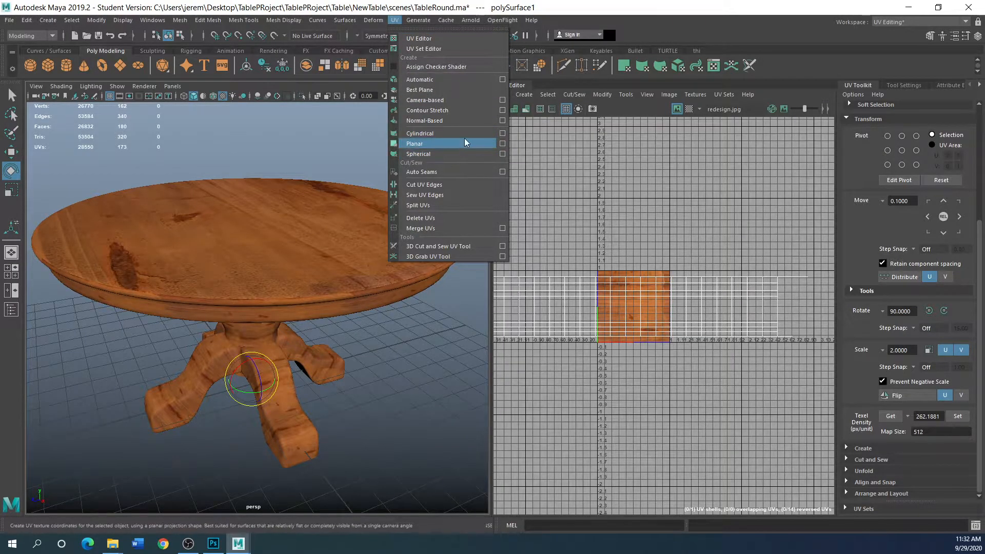
left_click(502, 144)
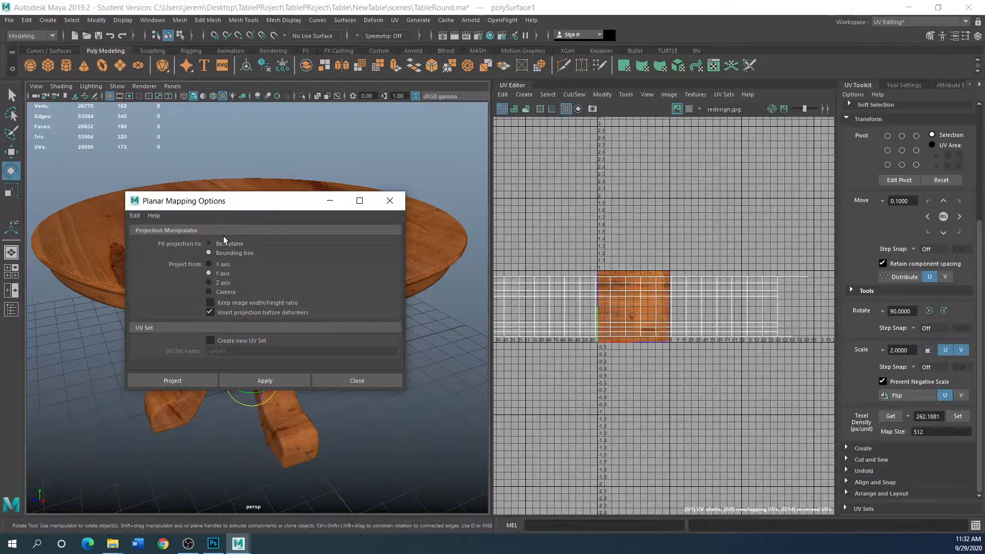
left_click_drag(301, 202, 481, 221)
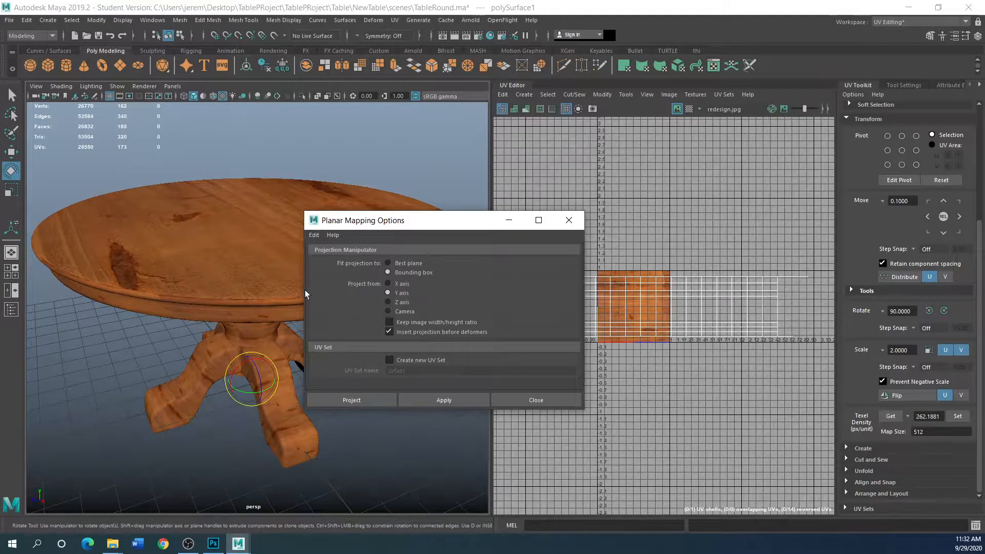
left_click_drag(411, 221, 345, 253)
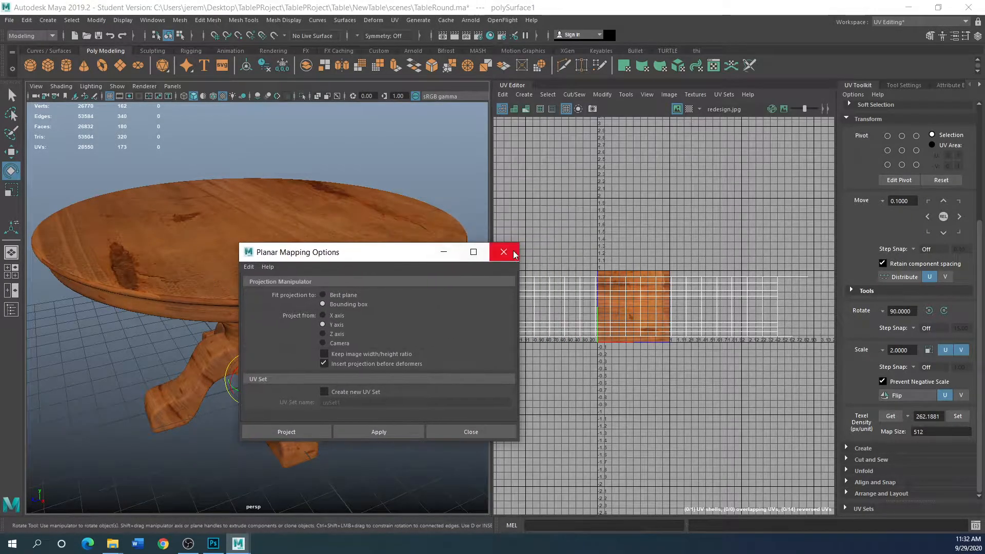
left_click(515, 252)
Apply a camera-based UV projection to the upper column section and inspect its layout over the wood texture
left_click(394, 20)
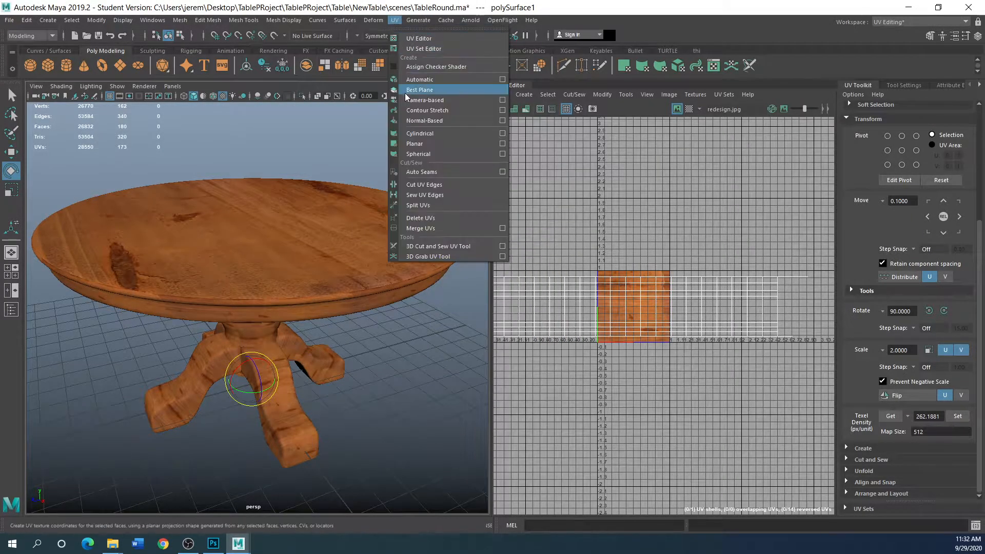
left_click(416, 99)
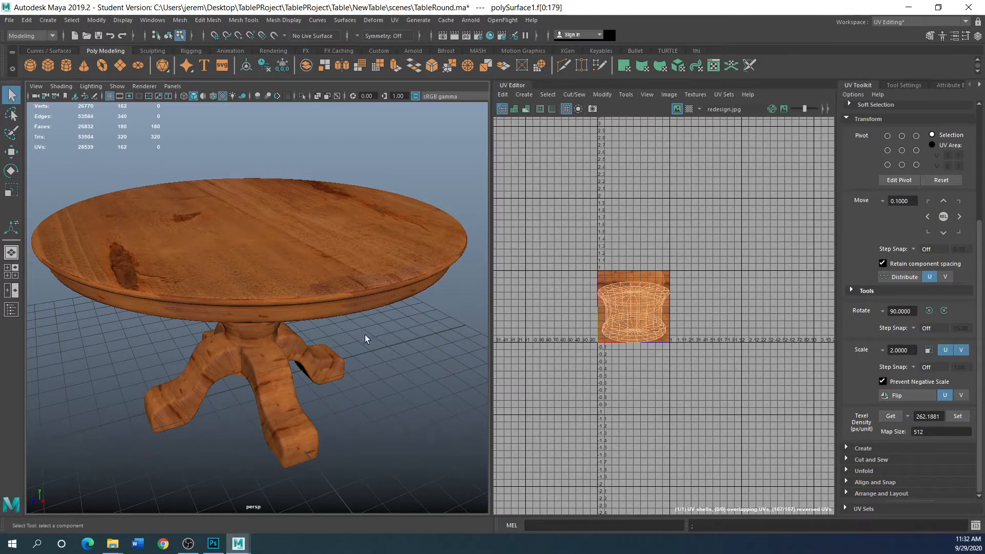
scroll(635, 299, "up", 5)
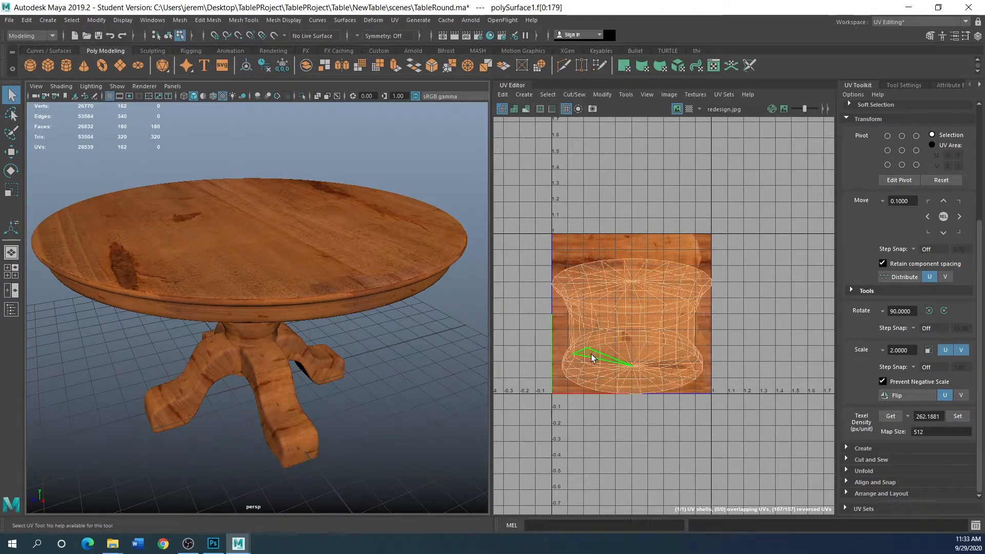
scroll(297, 354, "down", 4)
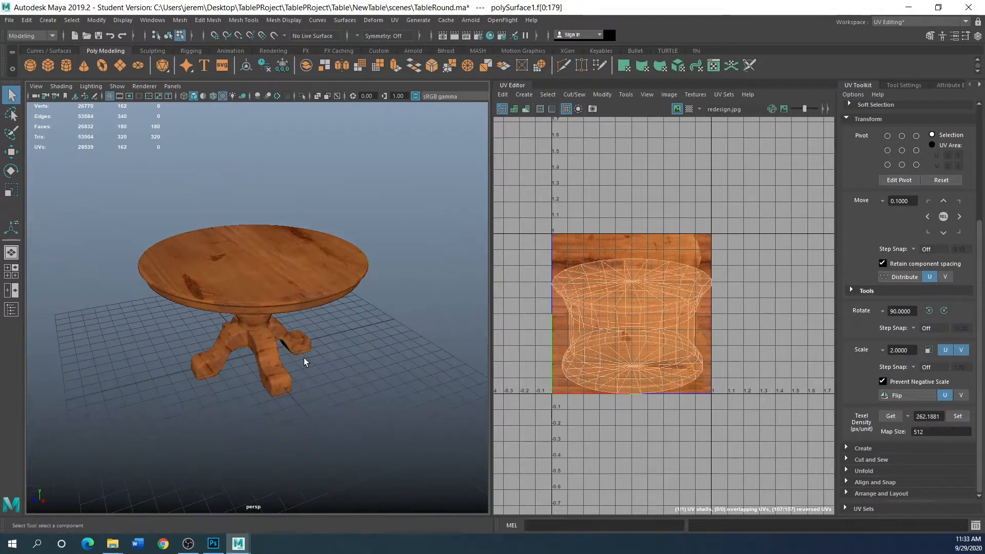
scroll(548, 328, "up", 3)
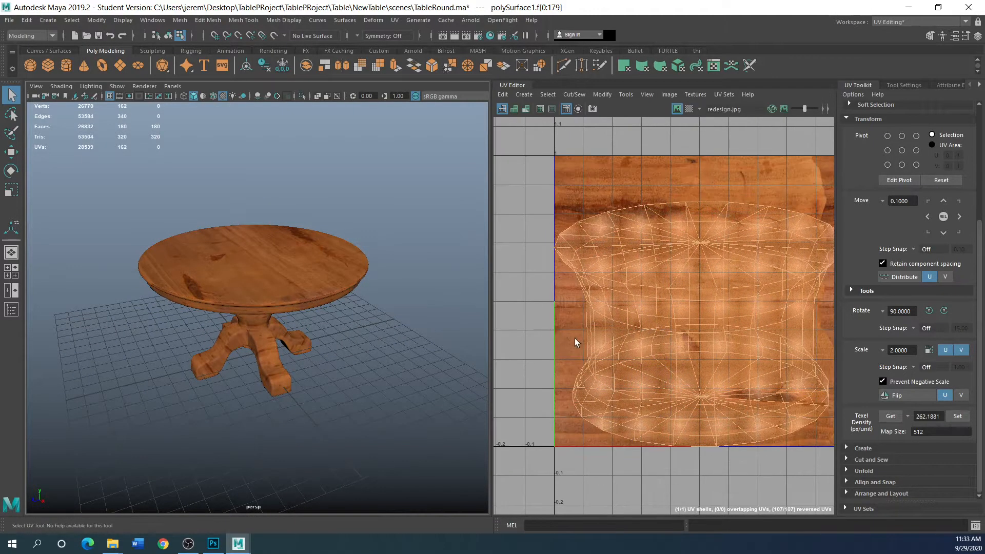
scroll(570, 337, "down", 1)
left_click_drag(329, 322, 277, 328, "alt")
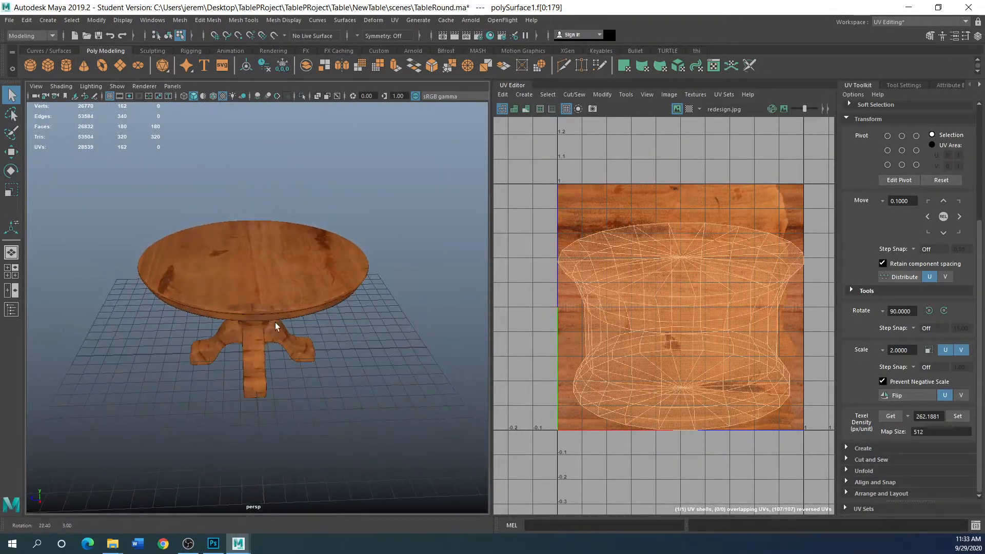
left_click(602, 313)
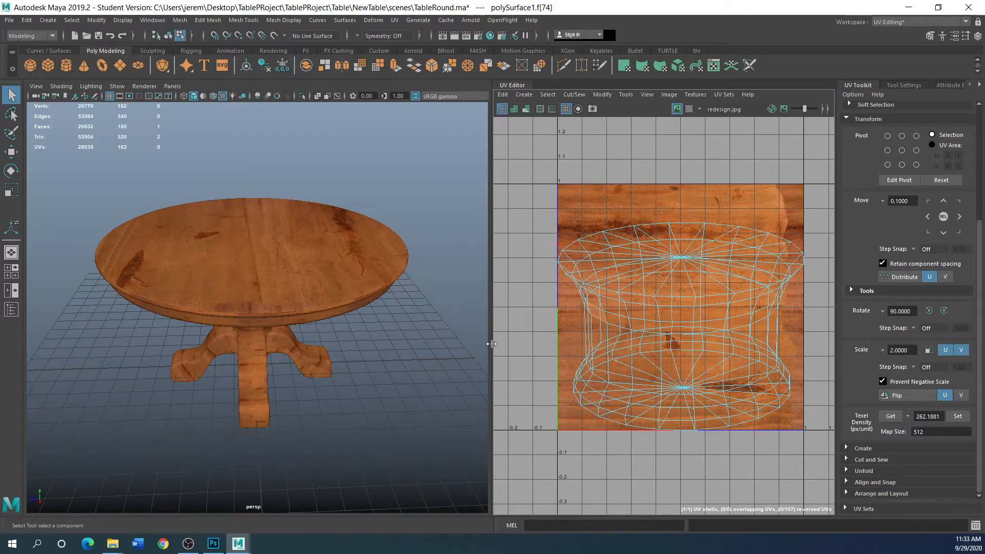
left_click_drag(321, 345, 310, 327, "alt")
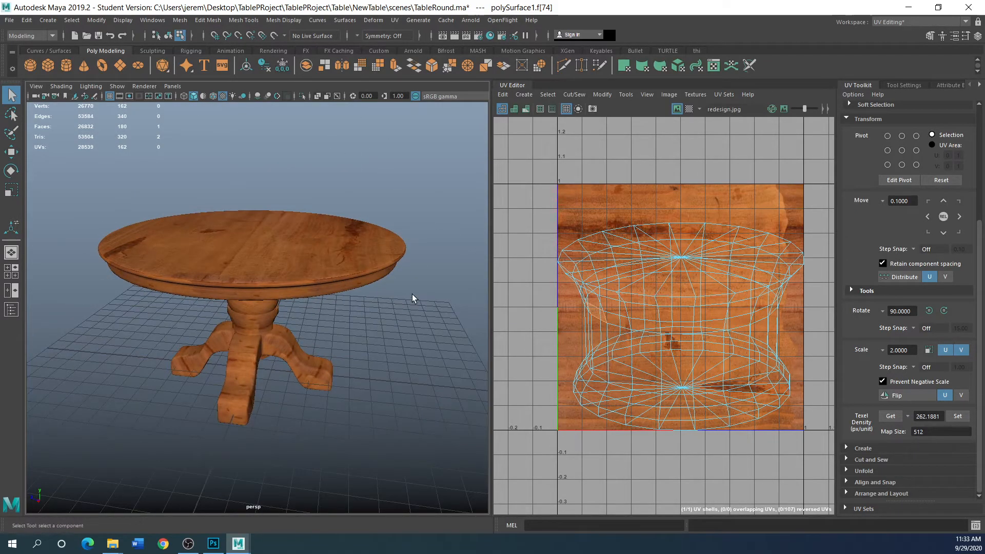